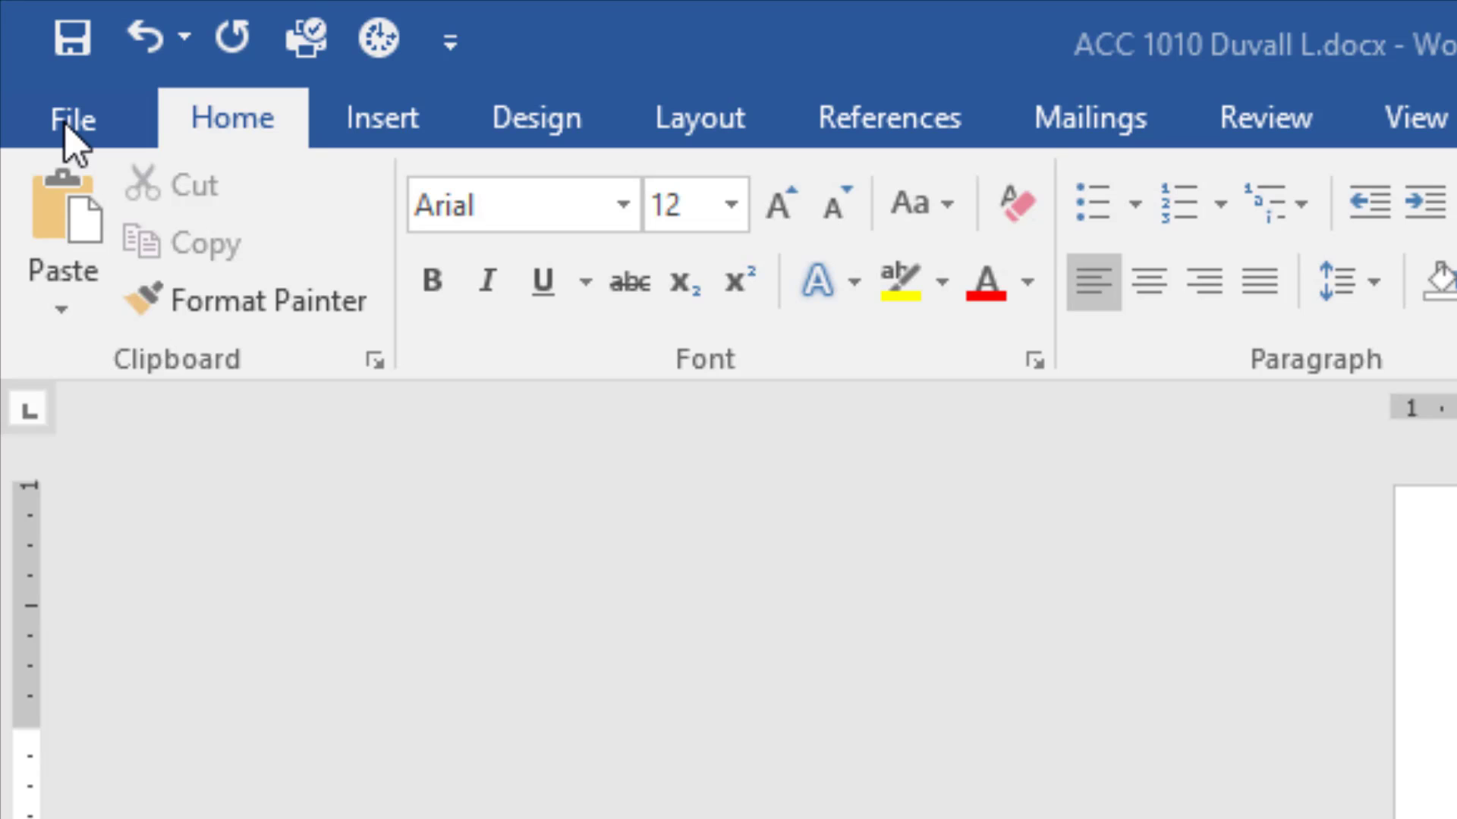
- Start Save As for the syllabus and choose the Desktop folder
click(70, 121)
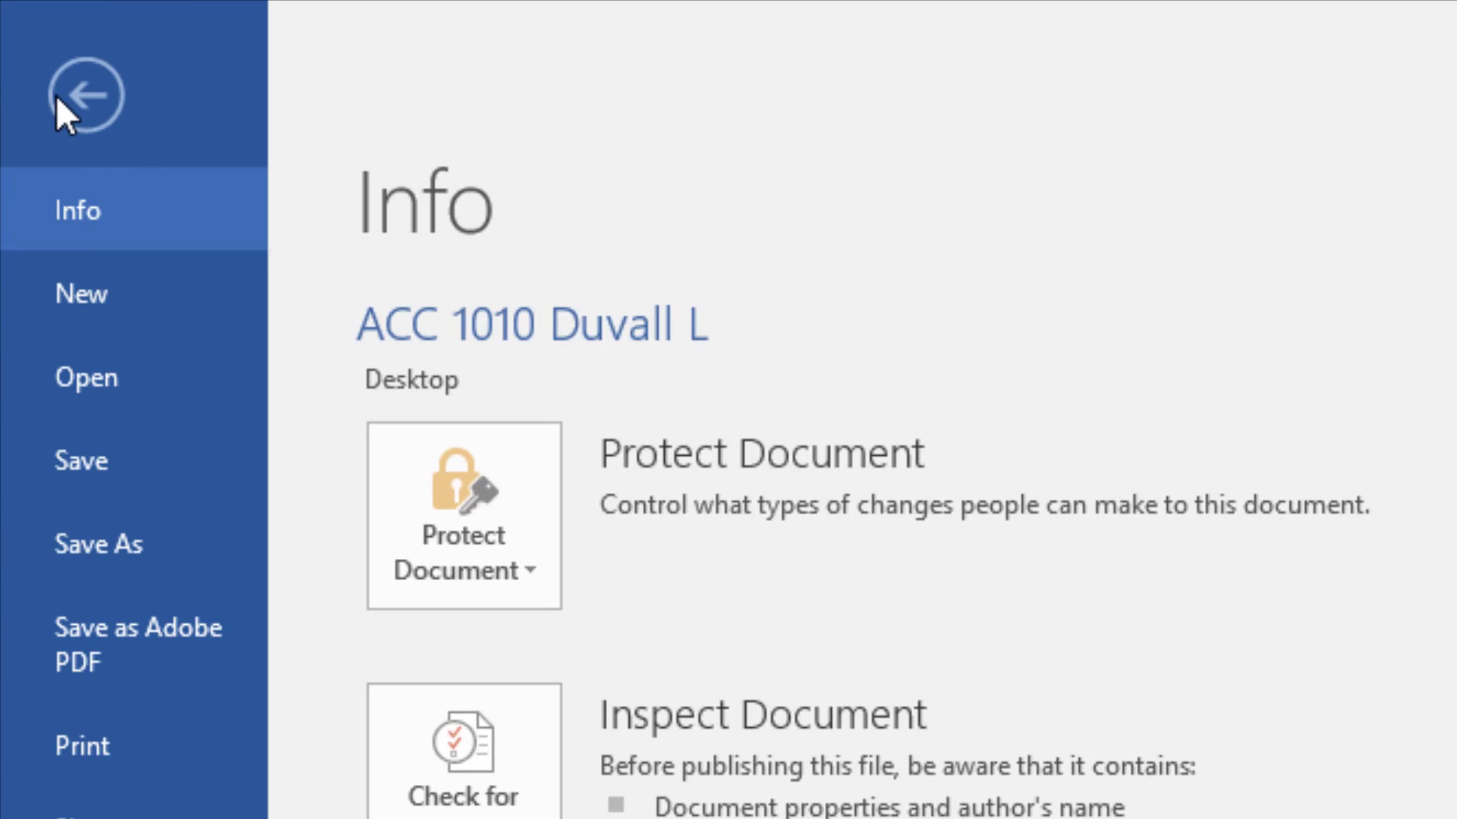
click(84, 535)
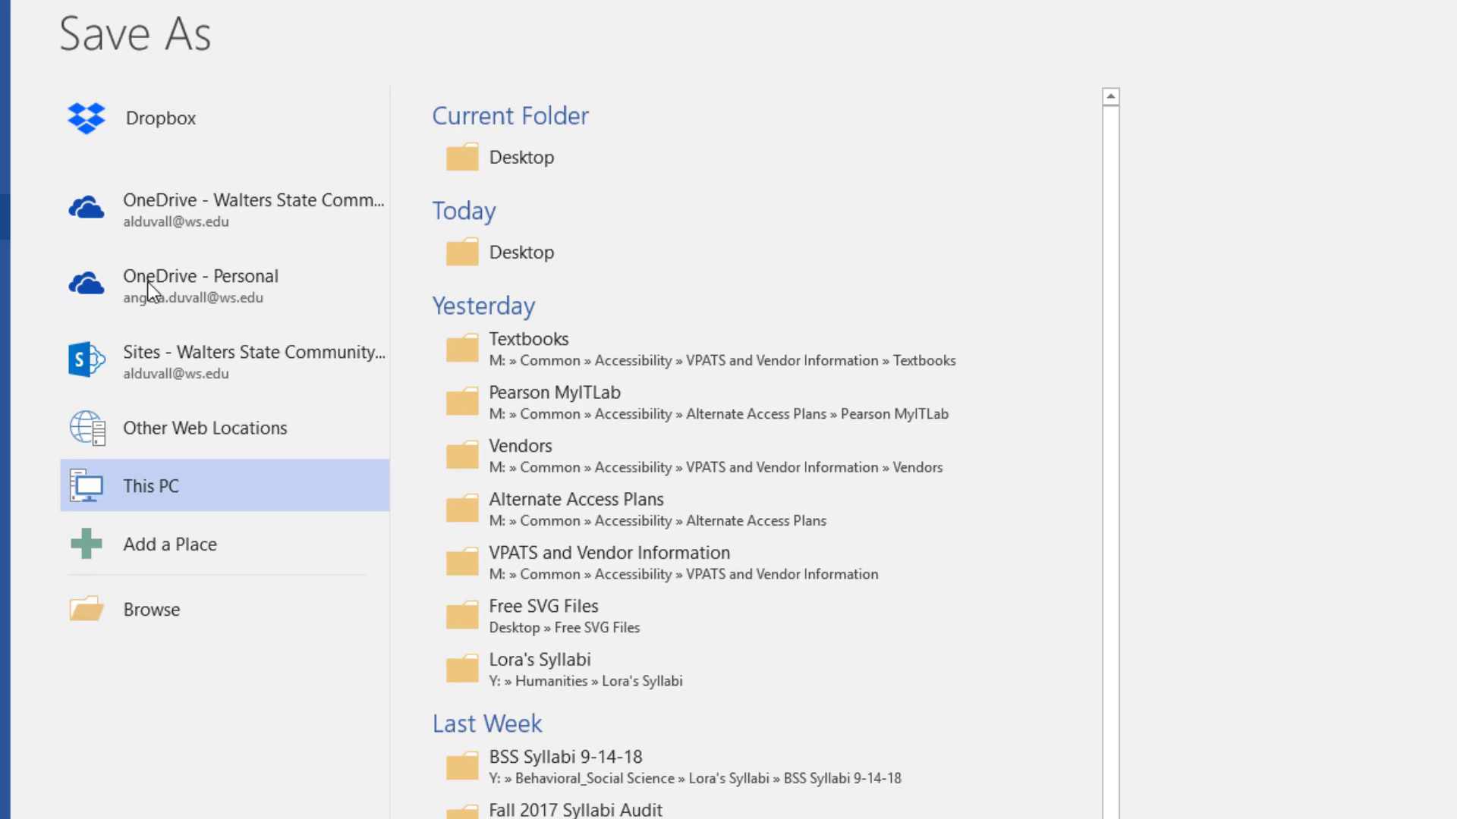
click(167, 613)
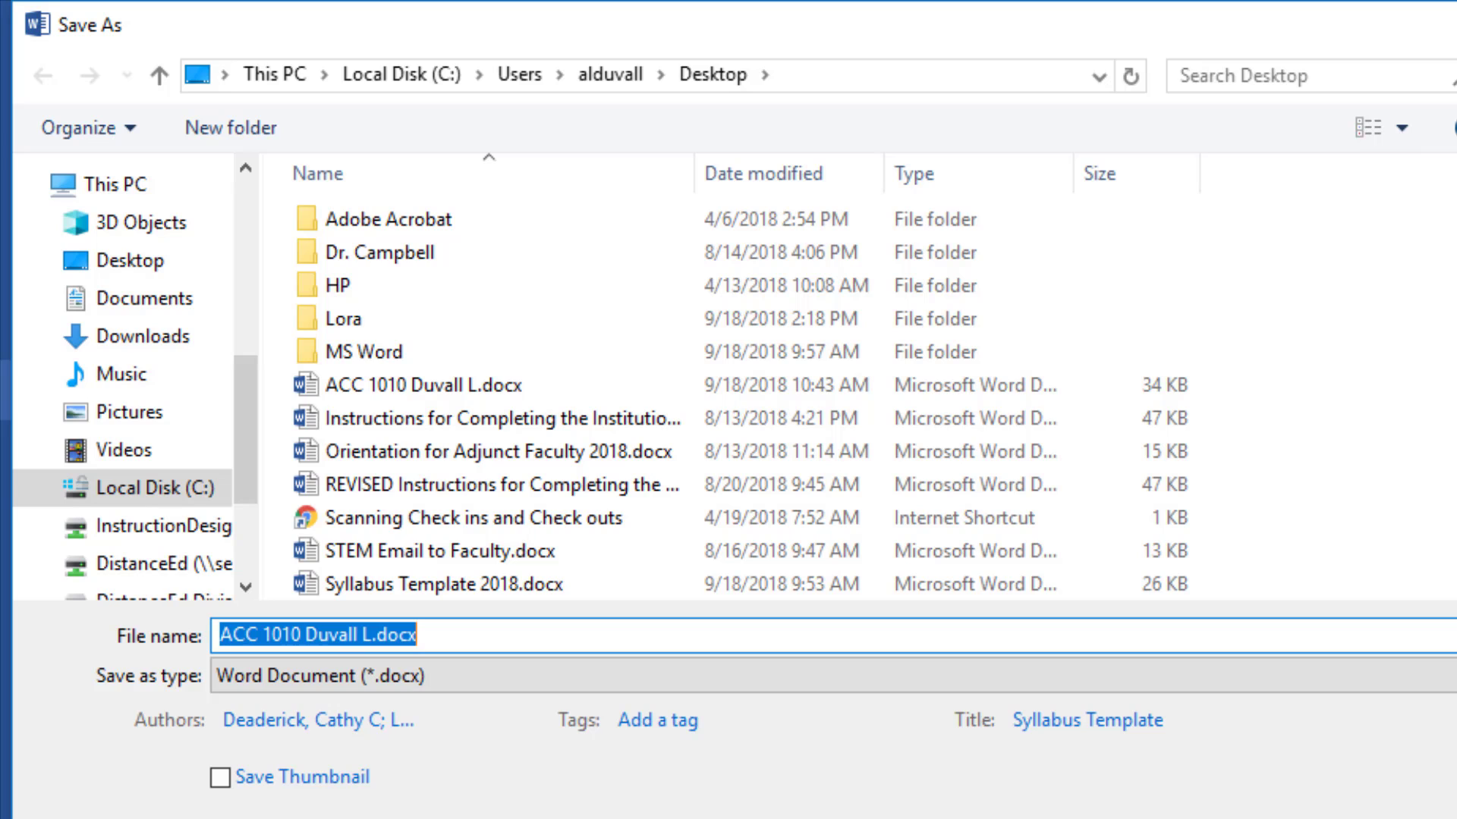
click(155, 270)
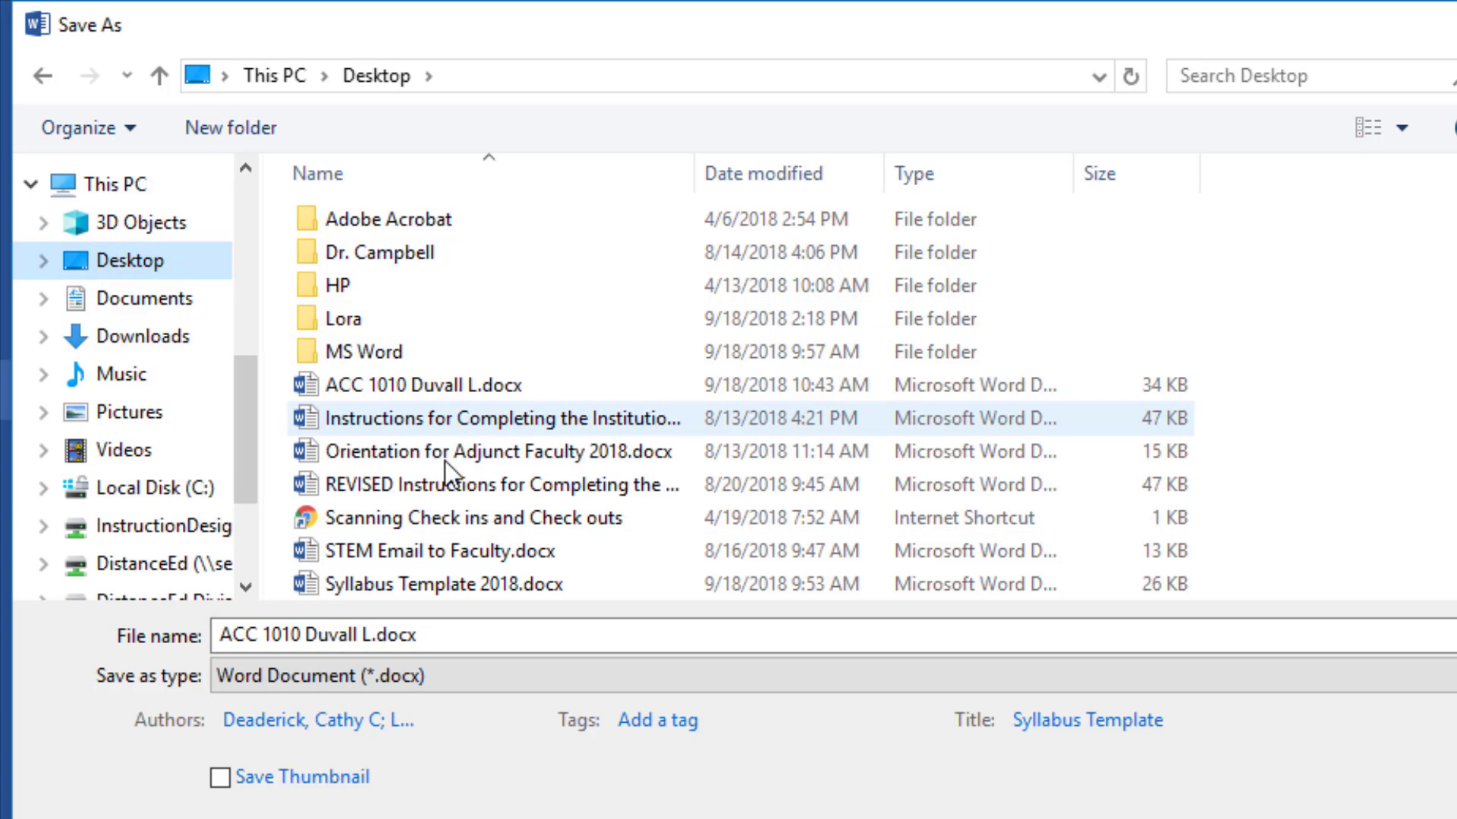
scroll(444, 461, down, 1)
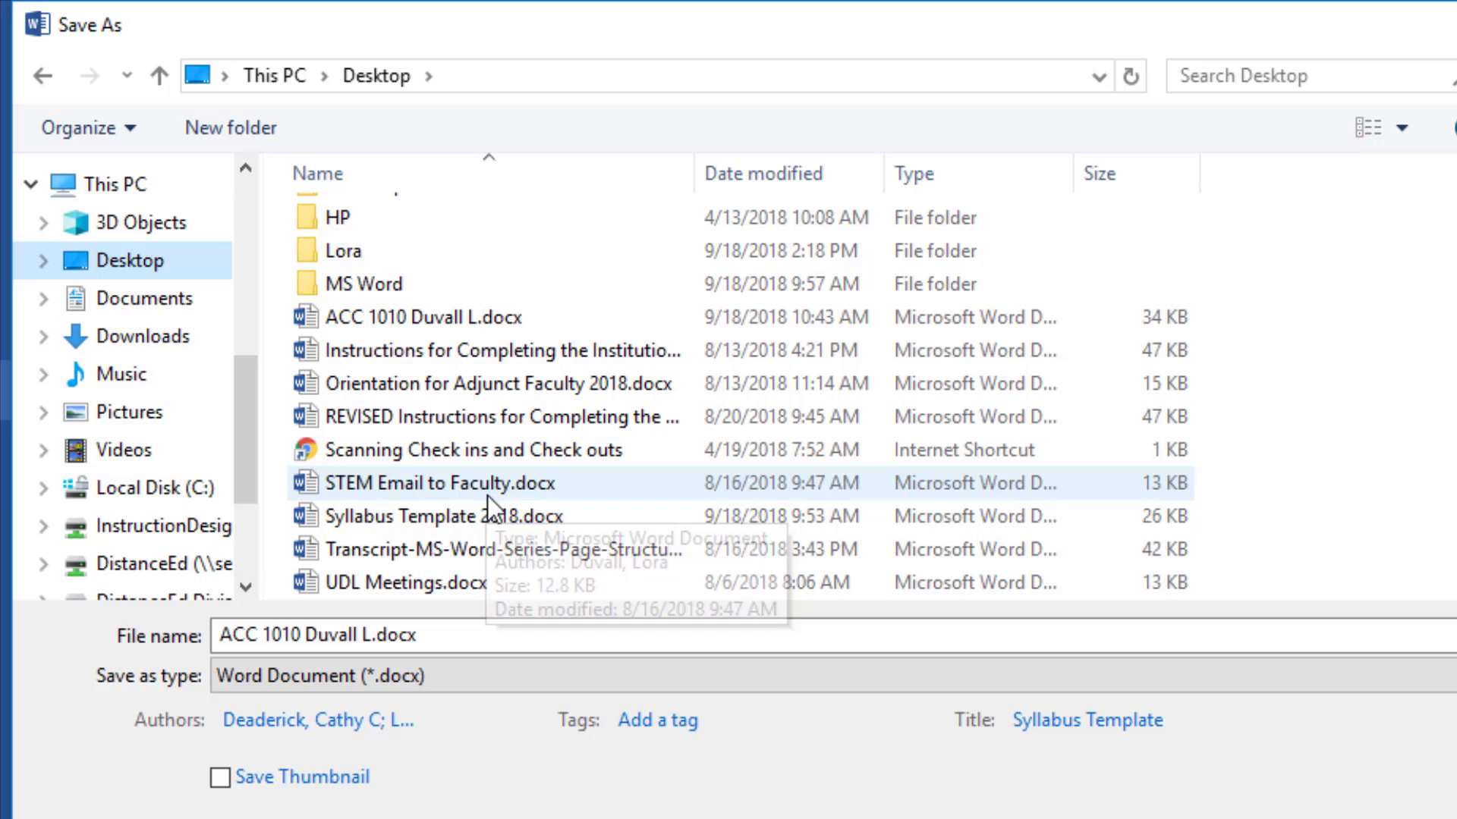
- Edit the file name so it begins ACC 101 001 instead of ACC 1010
click(295, 633)
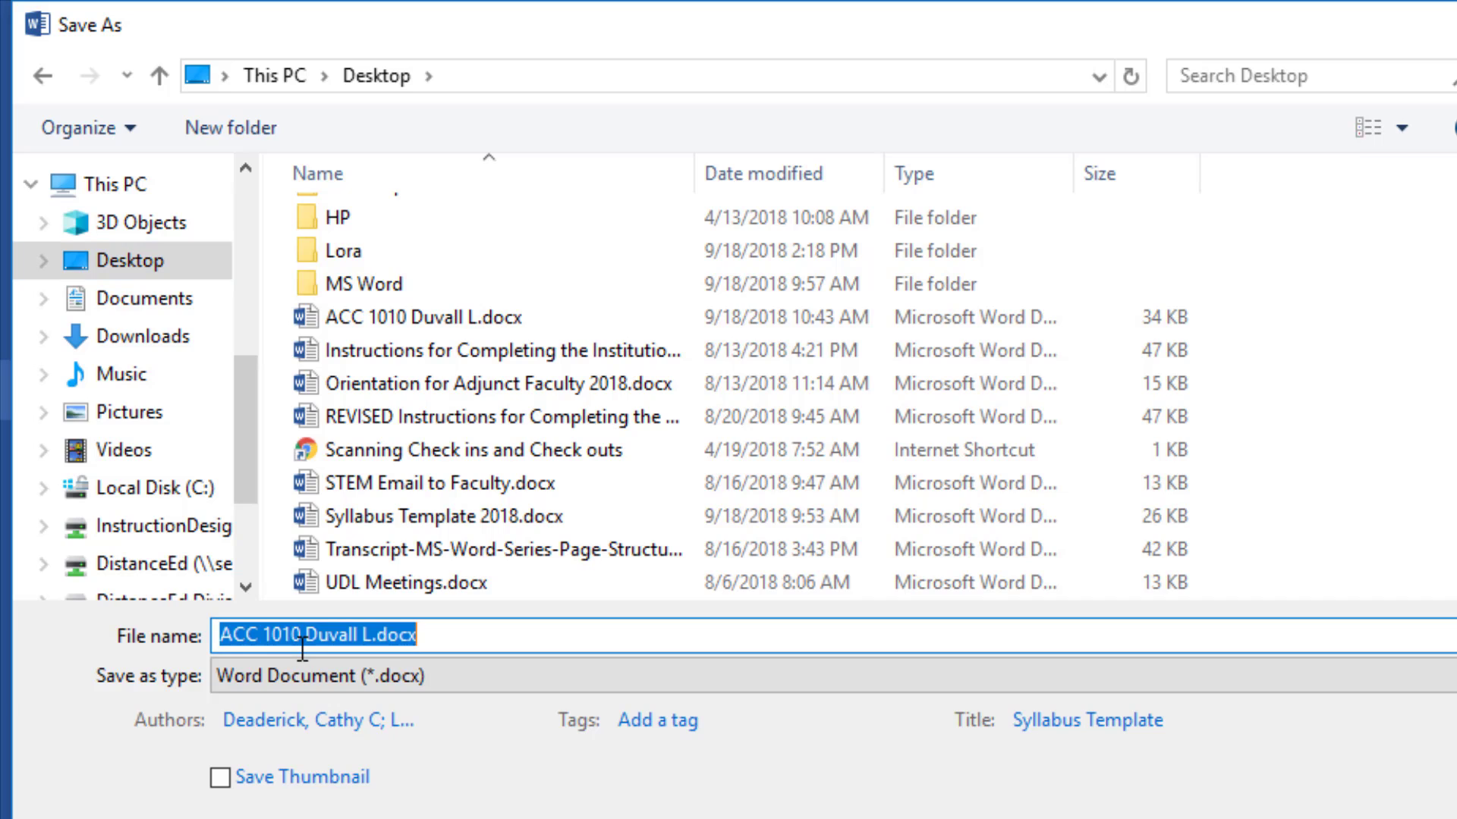
key(Right)
key(Left)
key(Left)
key(Left)
key(Left)
key(Left)
key(Left)
key(Left)
key(Left)
key(Left)
key(Left)
key(Left)
key(Left)
key(Left)
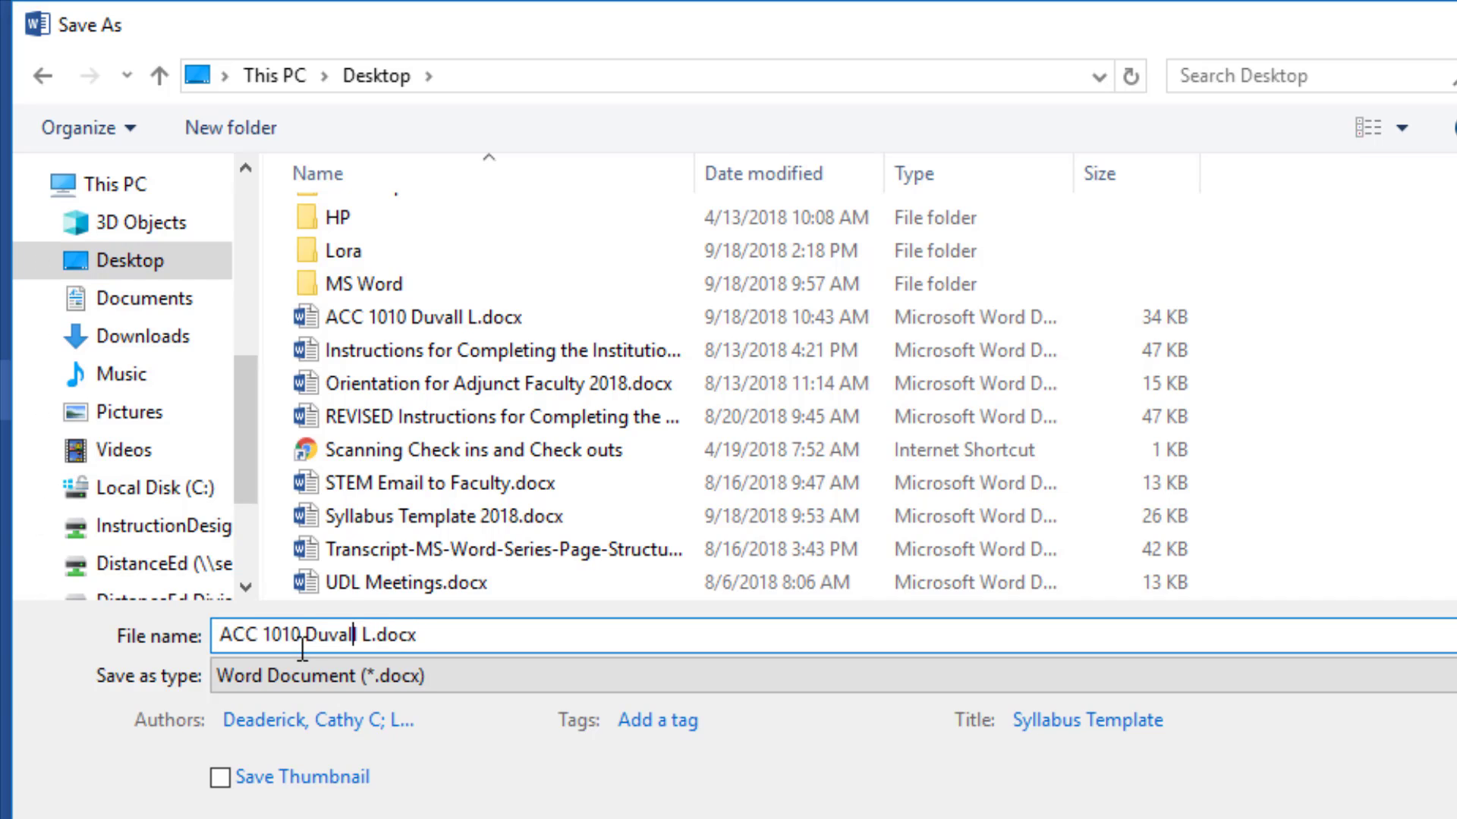
key(Left)
text(0)
key(Right)
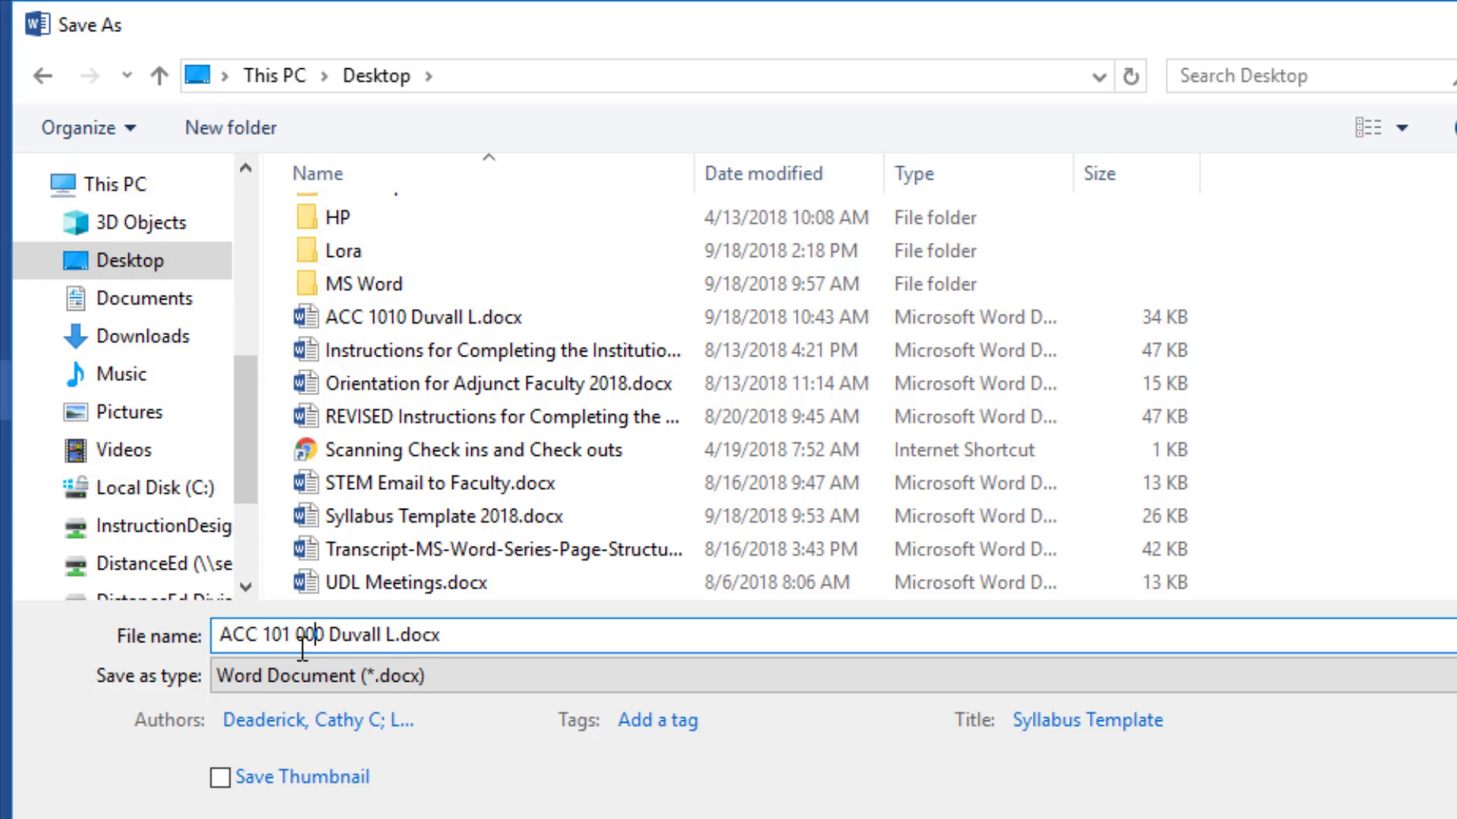
text(1)
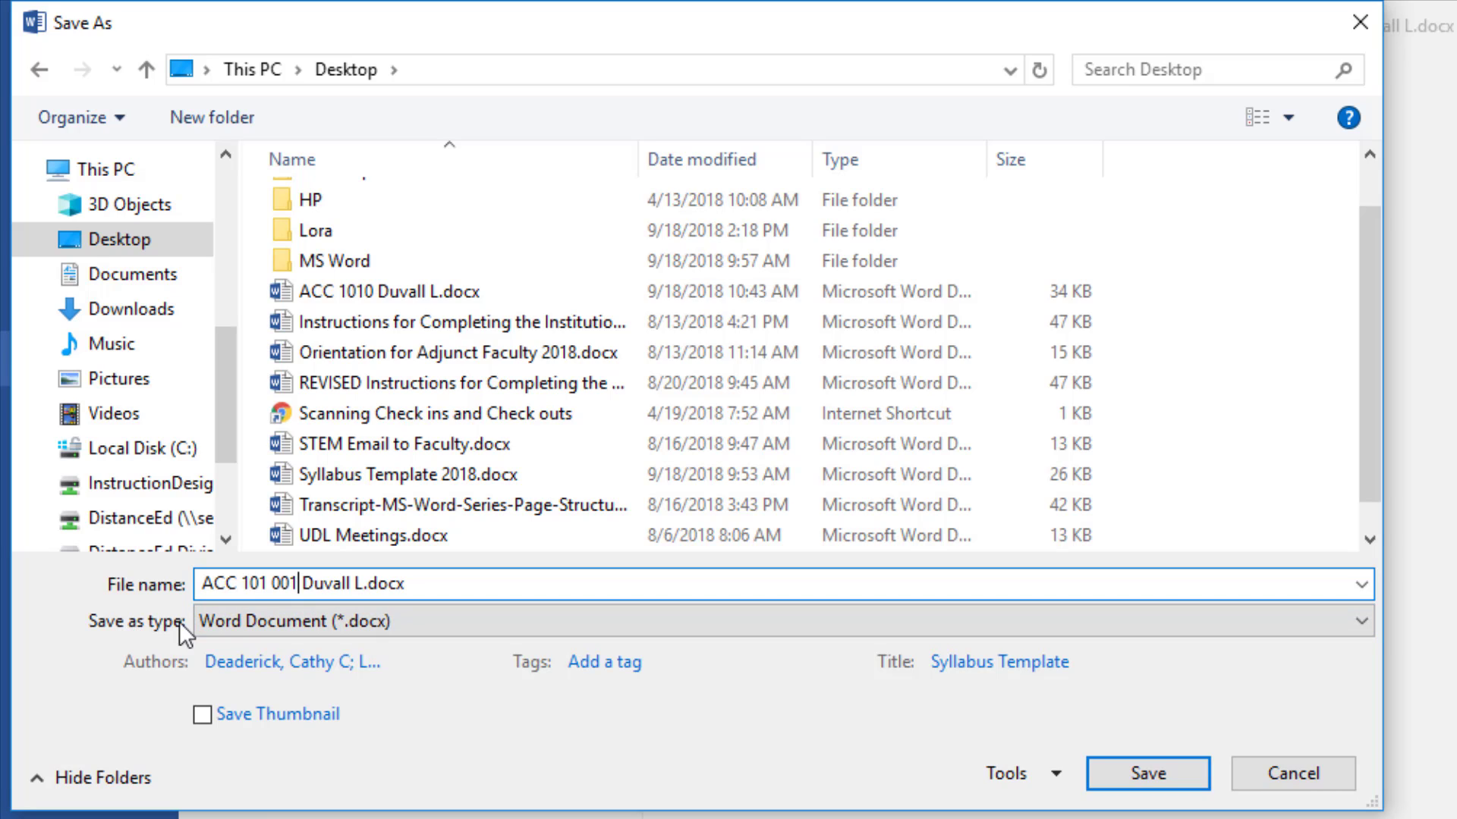
- Keep the Word Document (*.docx) format and save the renamed syllabus
click(231, 621)
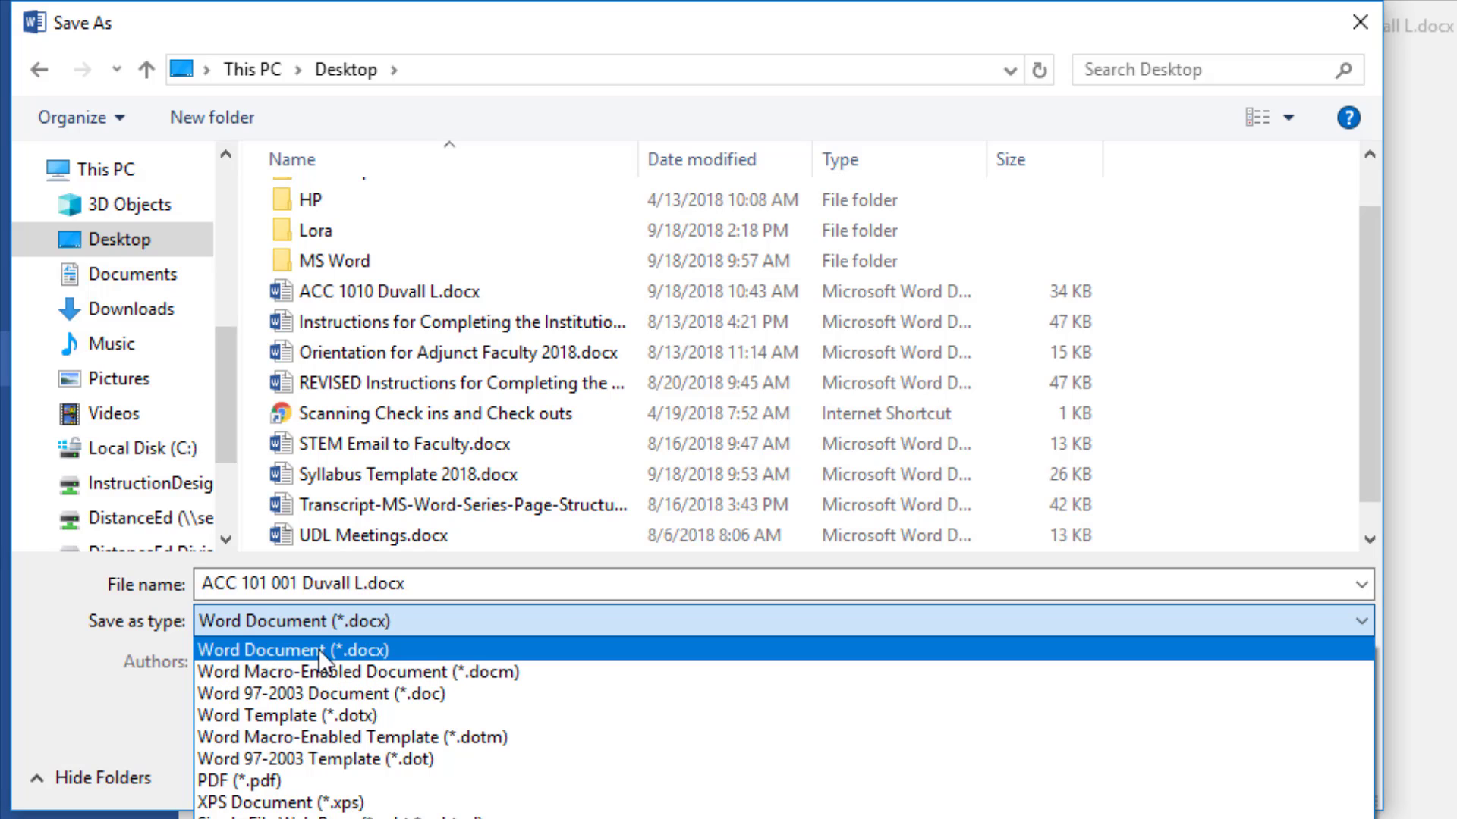
click(359, 650)
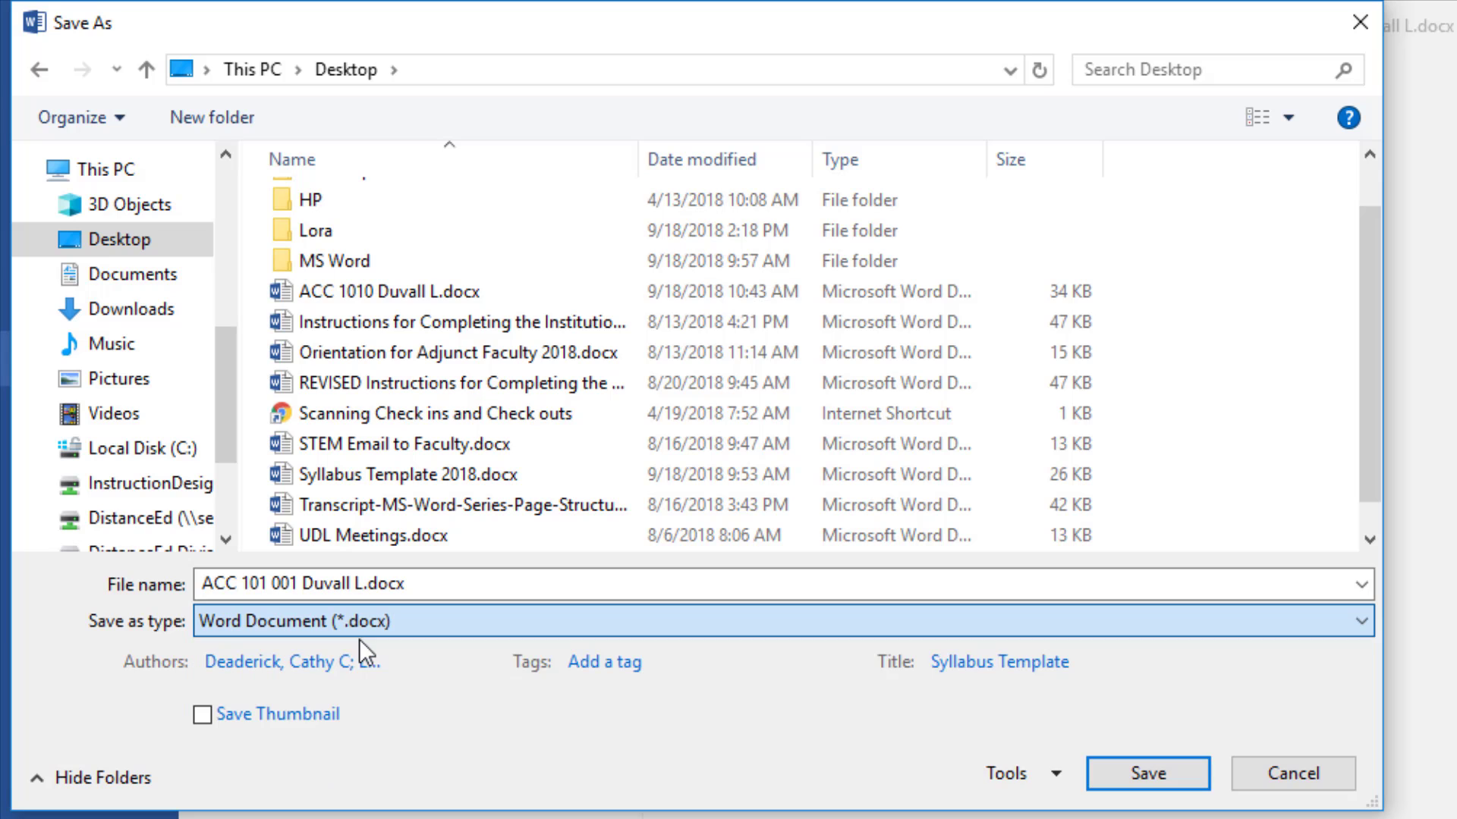
click(1130, 772)
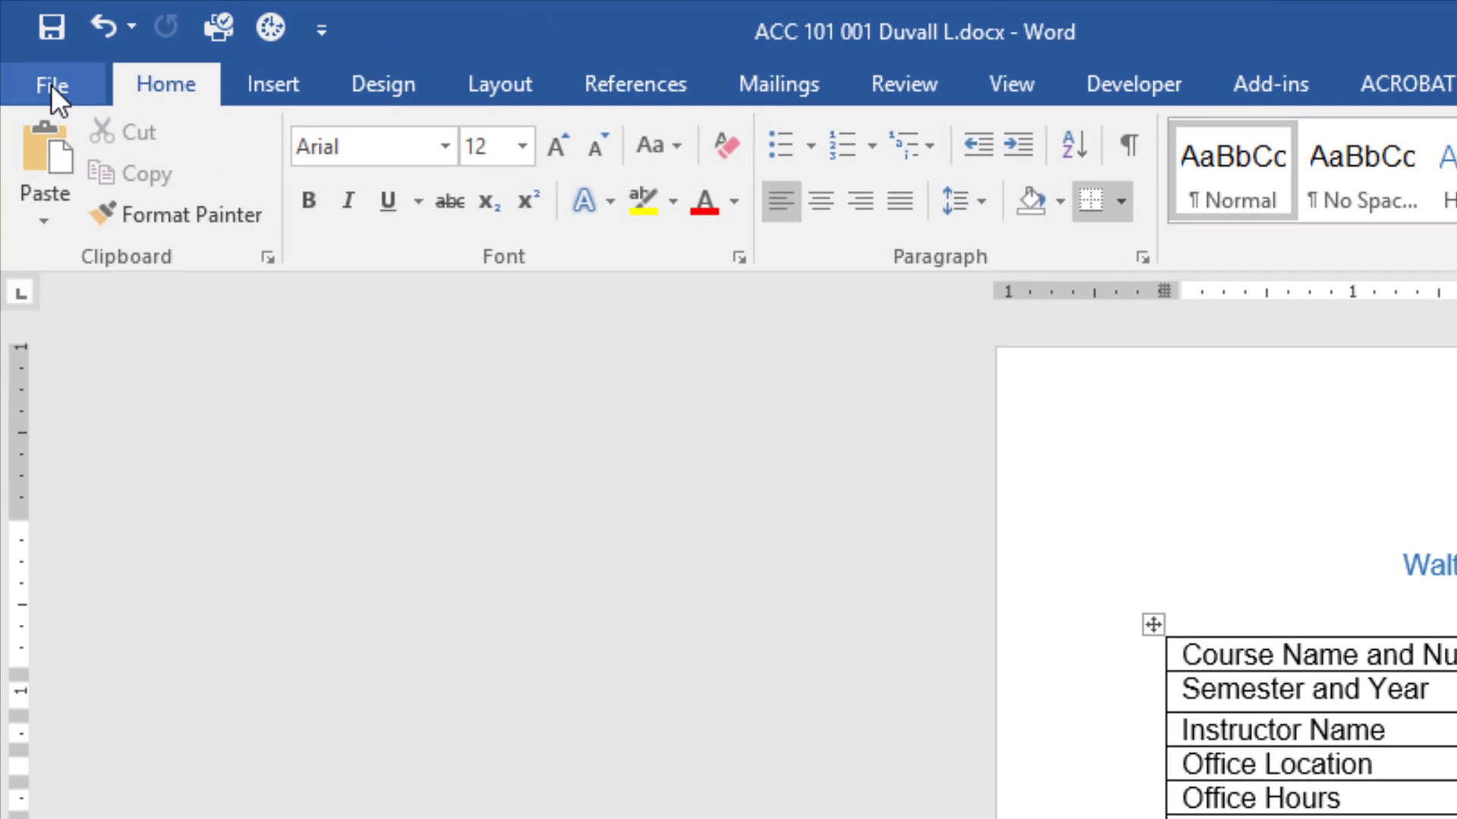
- Run Check Accessibility from File > Info > Check for Issues
click(50, 85)
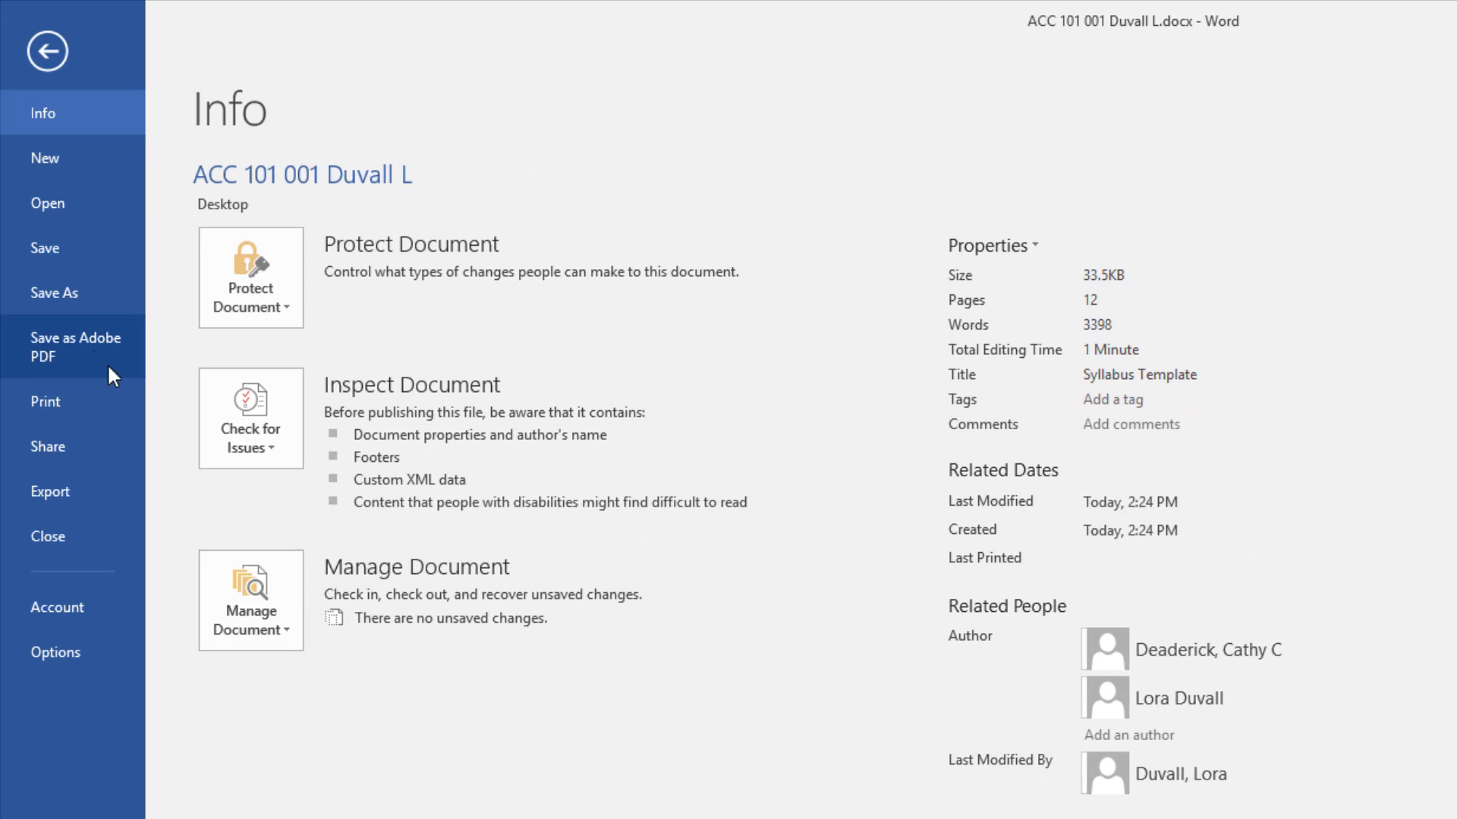
click(255, 436)
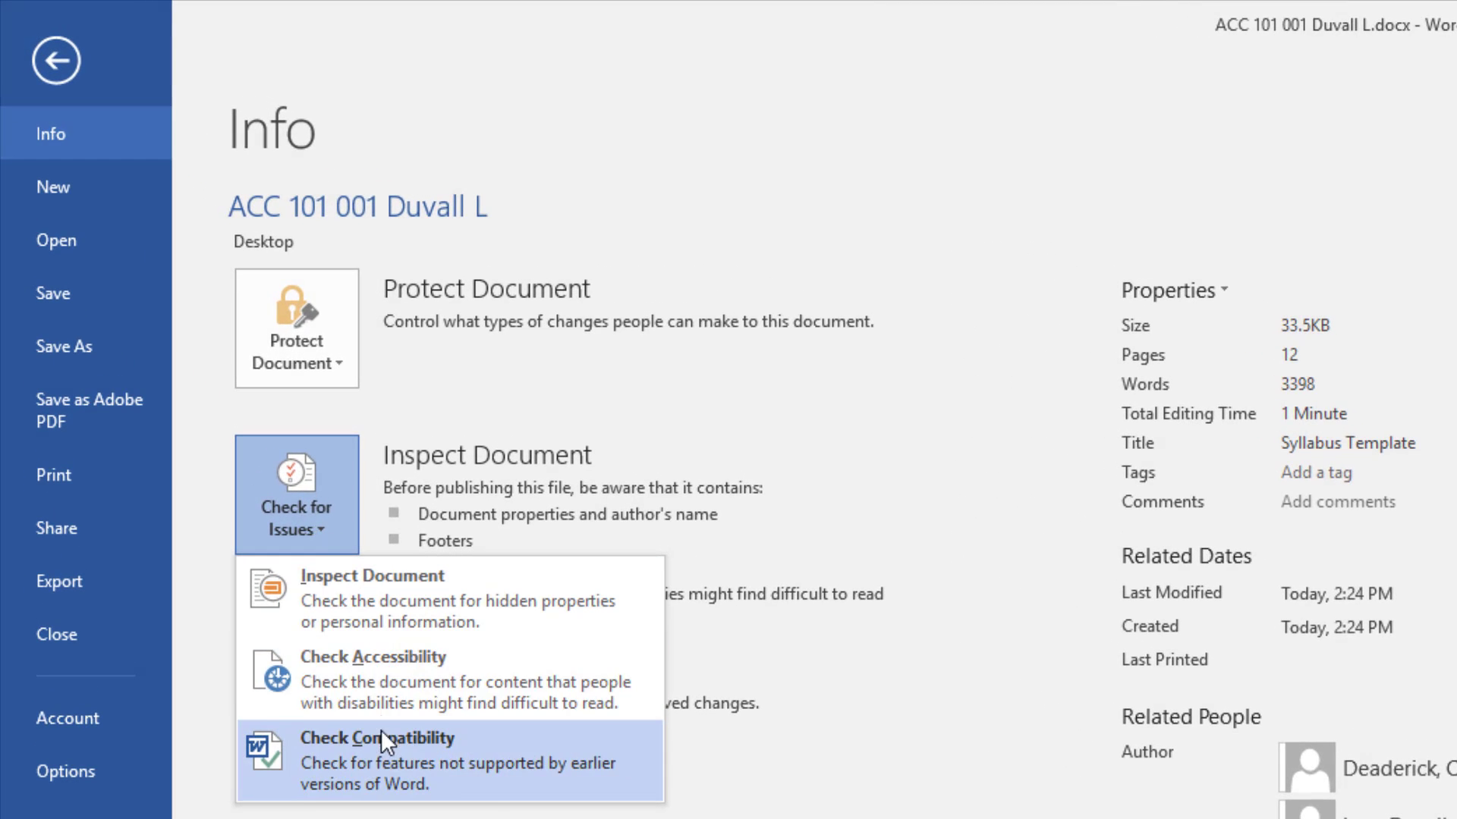
click(379, 691)
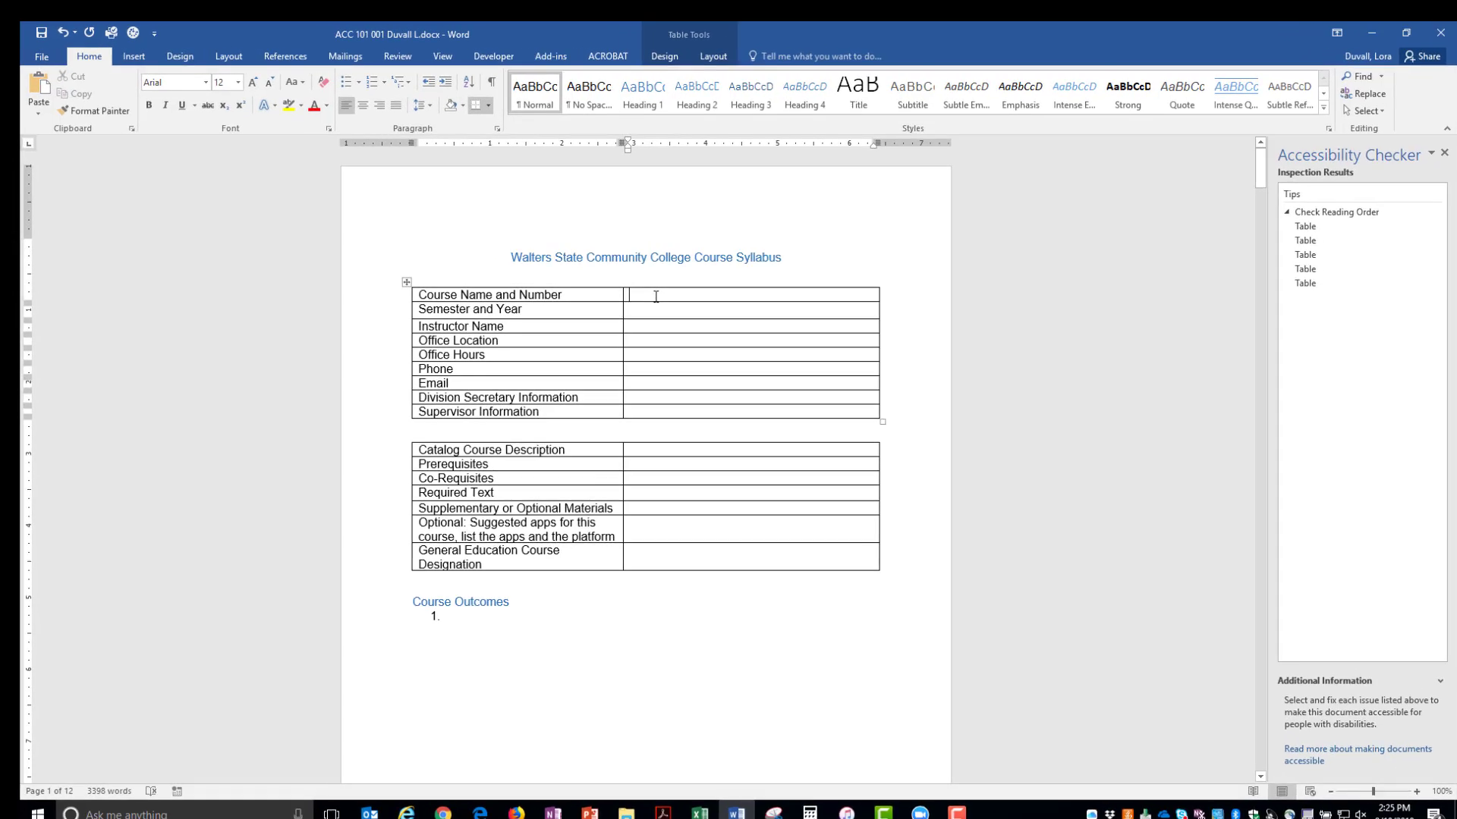
- Fill in course Accessible Syllabus 1010-001, Fall 2018, the instructor's name and office CCEN 233
text(Accessible Syllas)
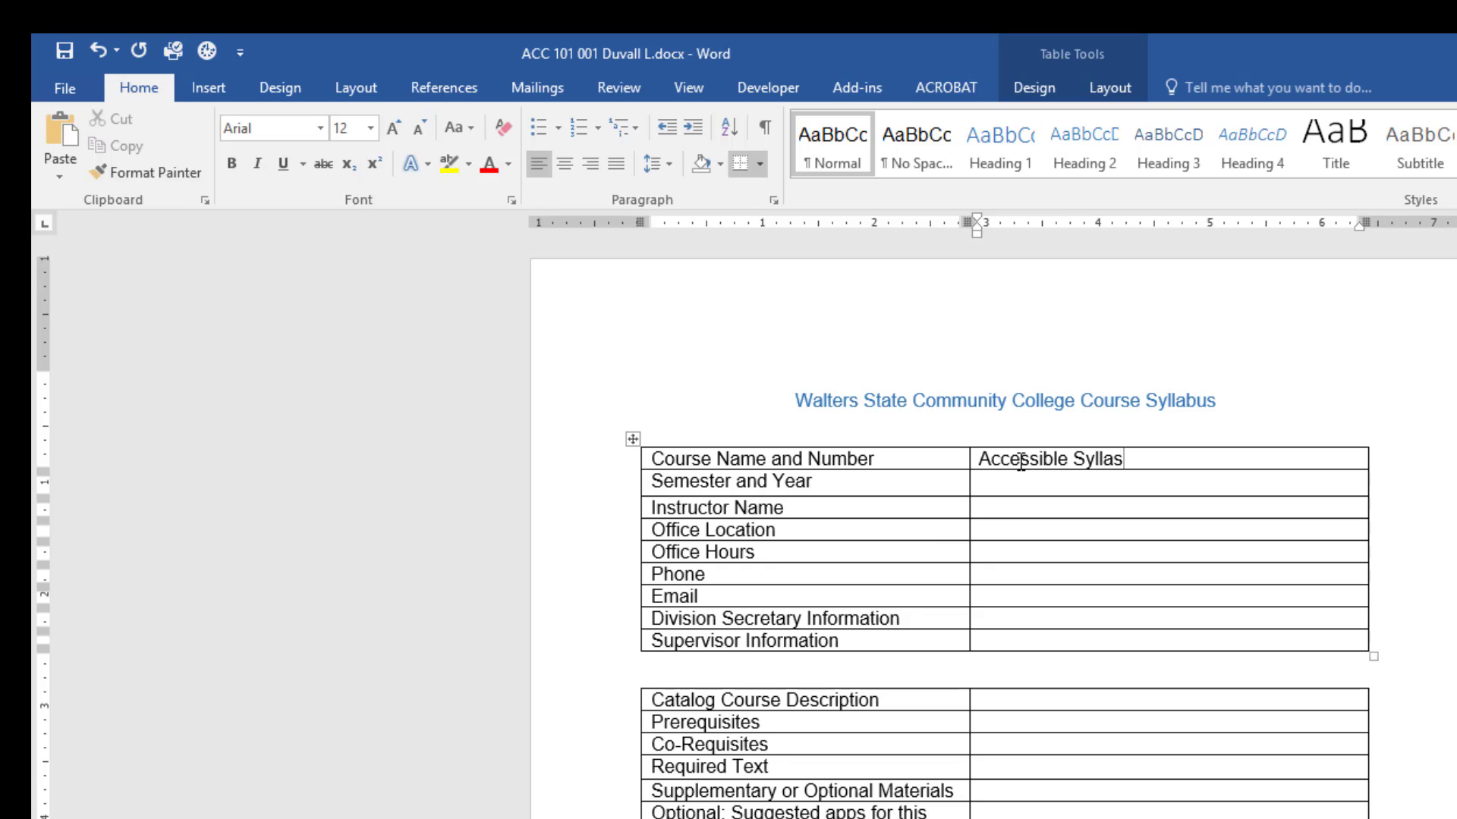
key(BackSpace)
text(bus 1010-001)
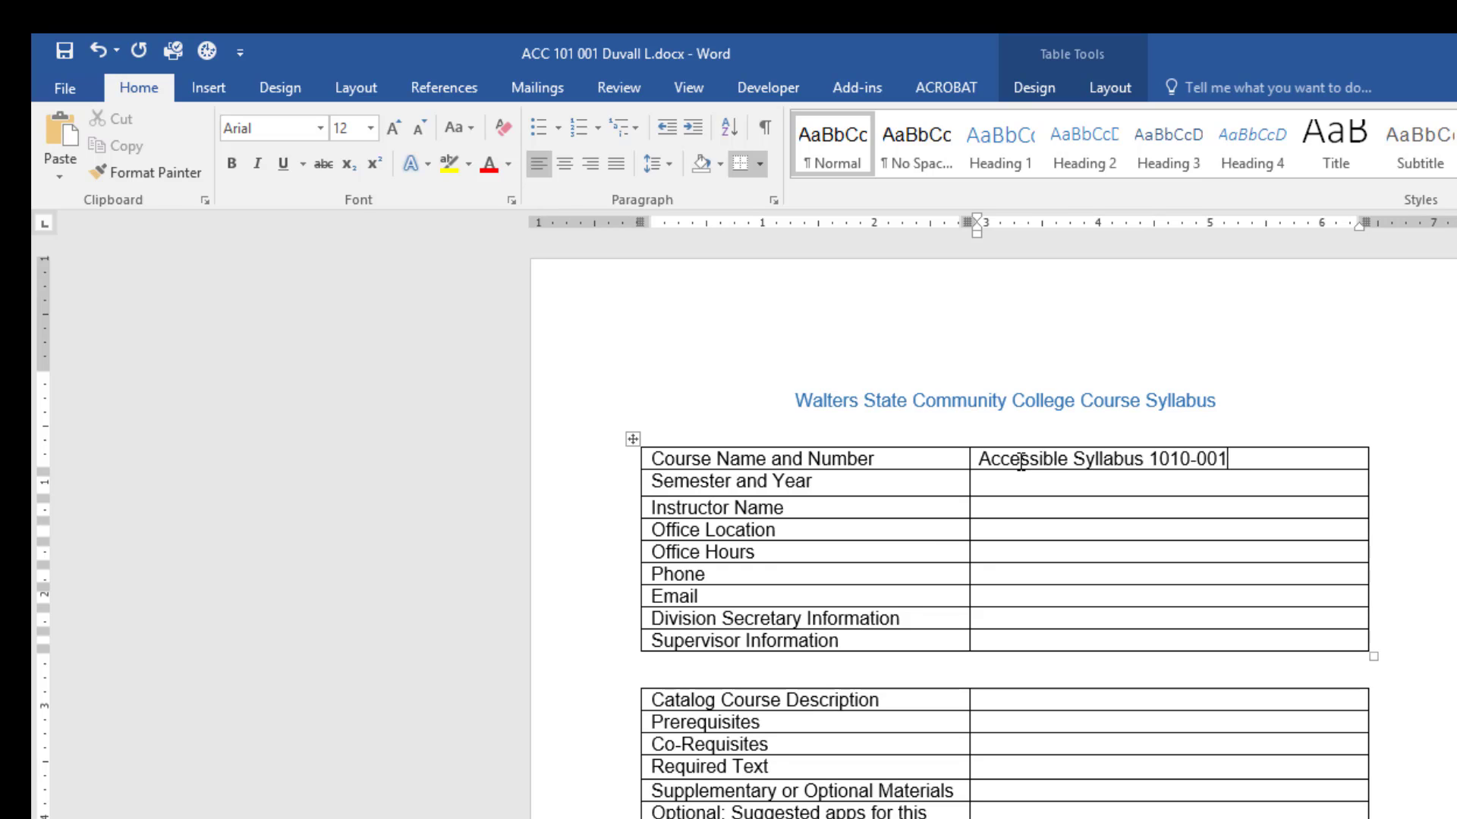
click(1029, 487)
text(Fall 2018)
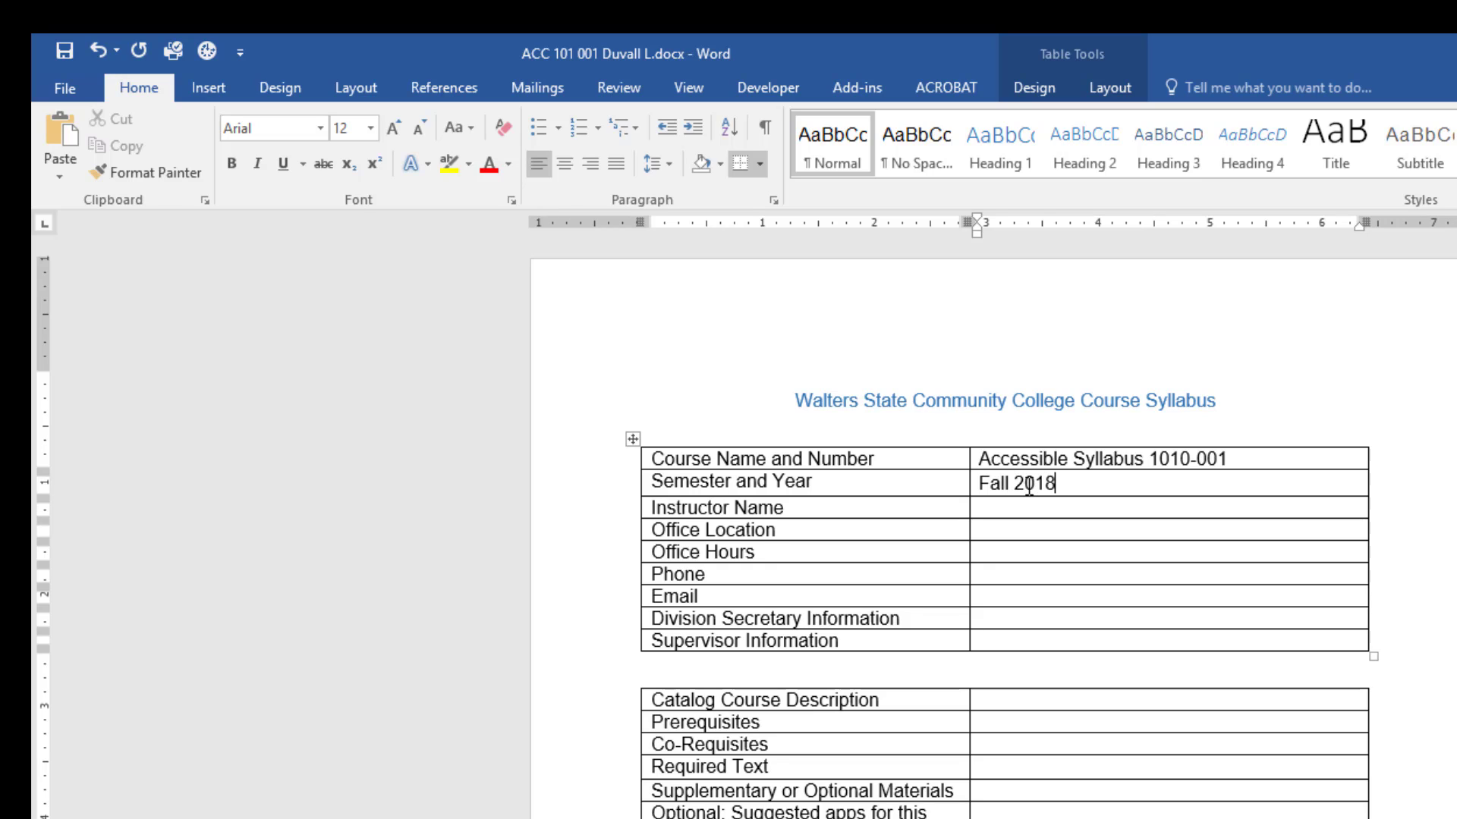
click(1118, 504)
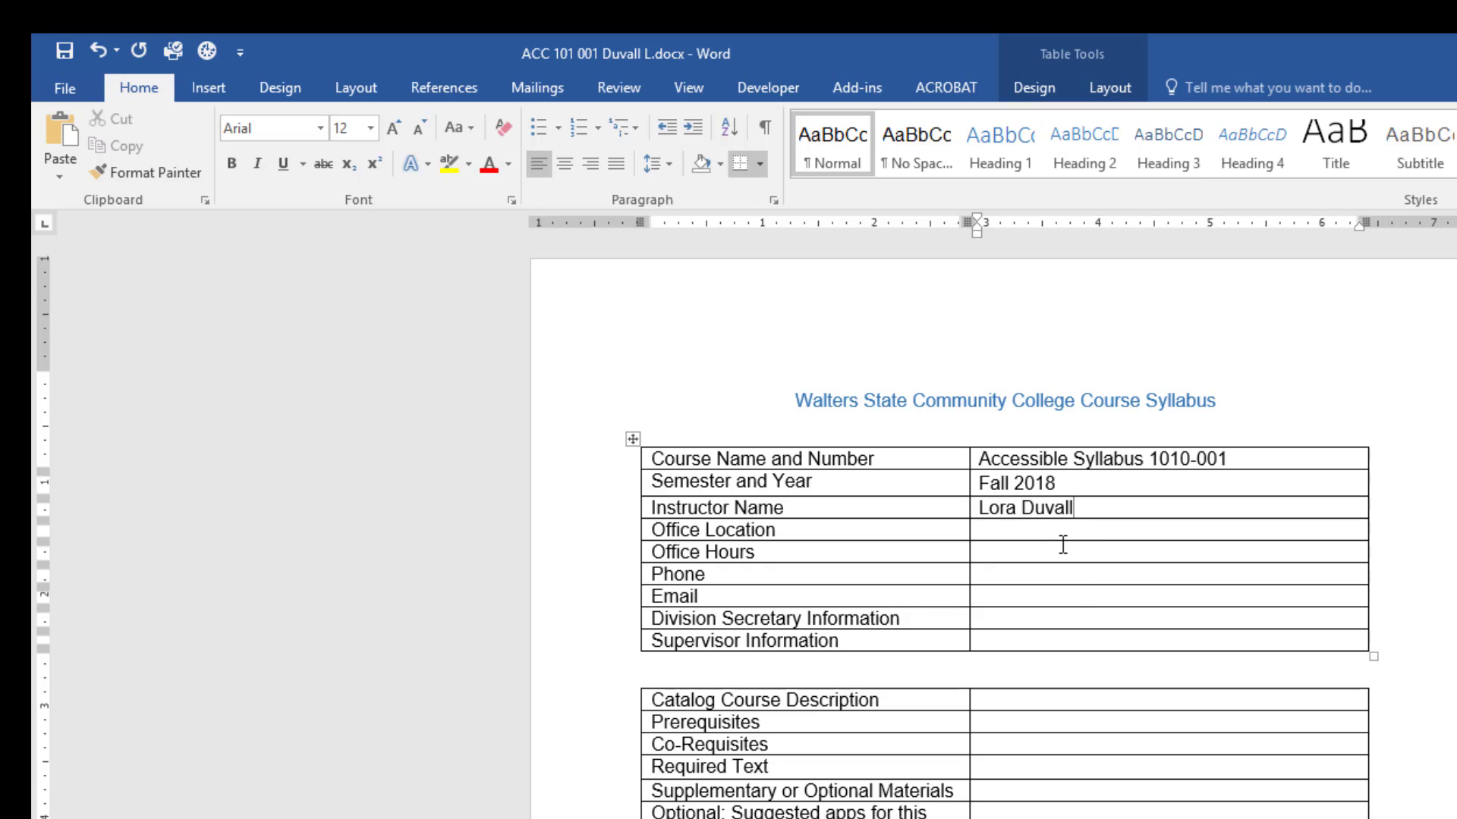
text(CCEN 233)
- Enter office hours M-F 8:00 - 4:30, the phone number, e-mail and division secretary's name
click(1063, 556)
text(M-F 8:)
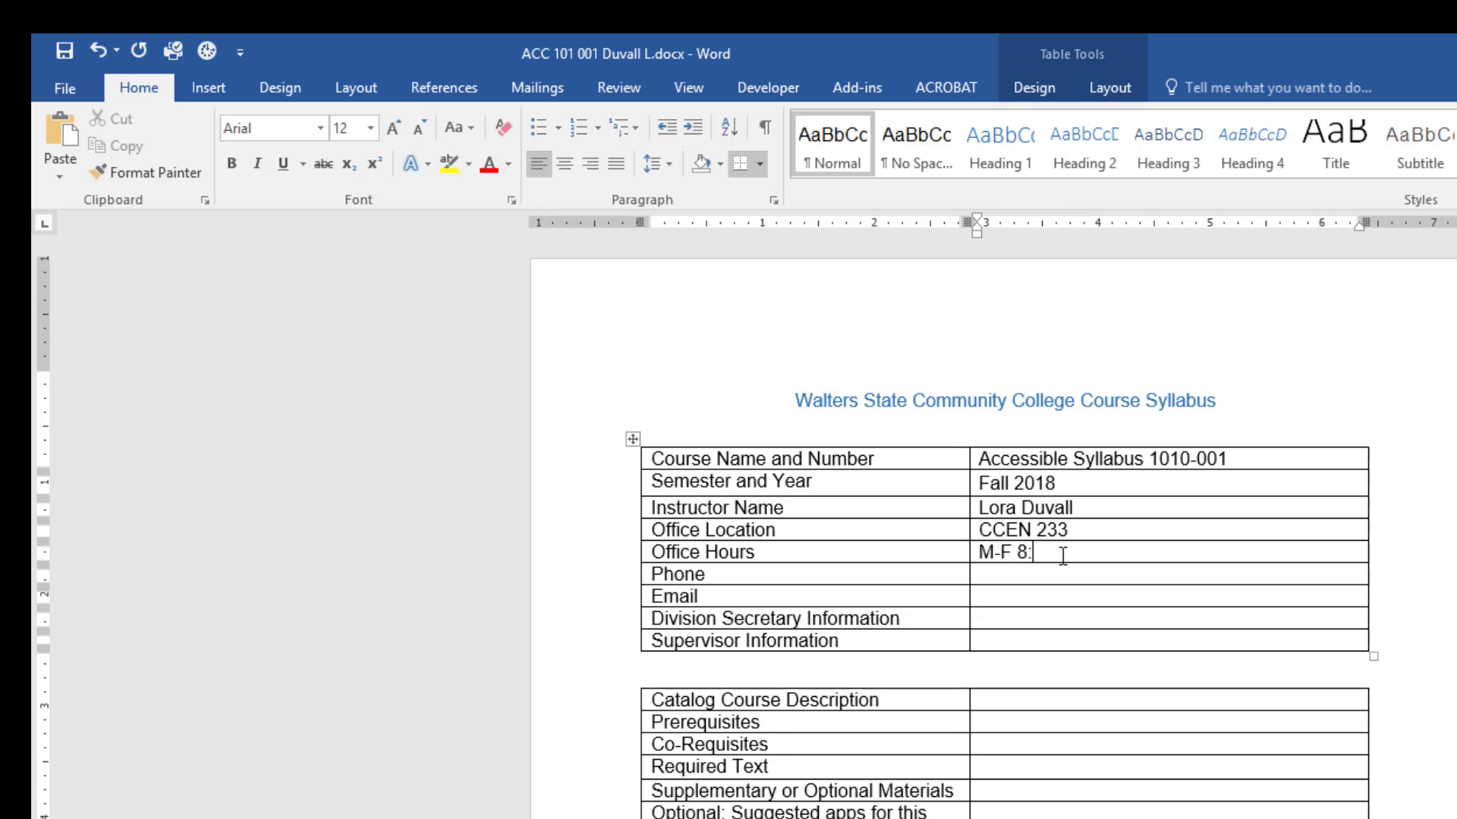
text(00 - 4:30)
click(1111, 573)
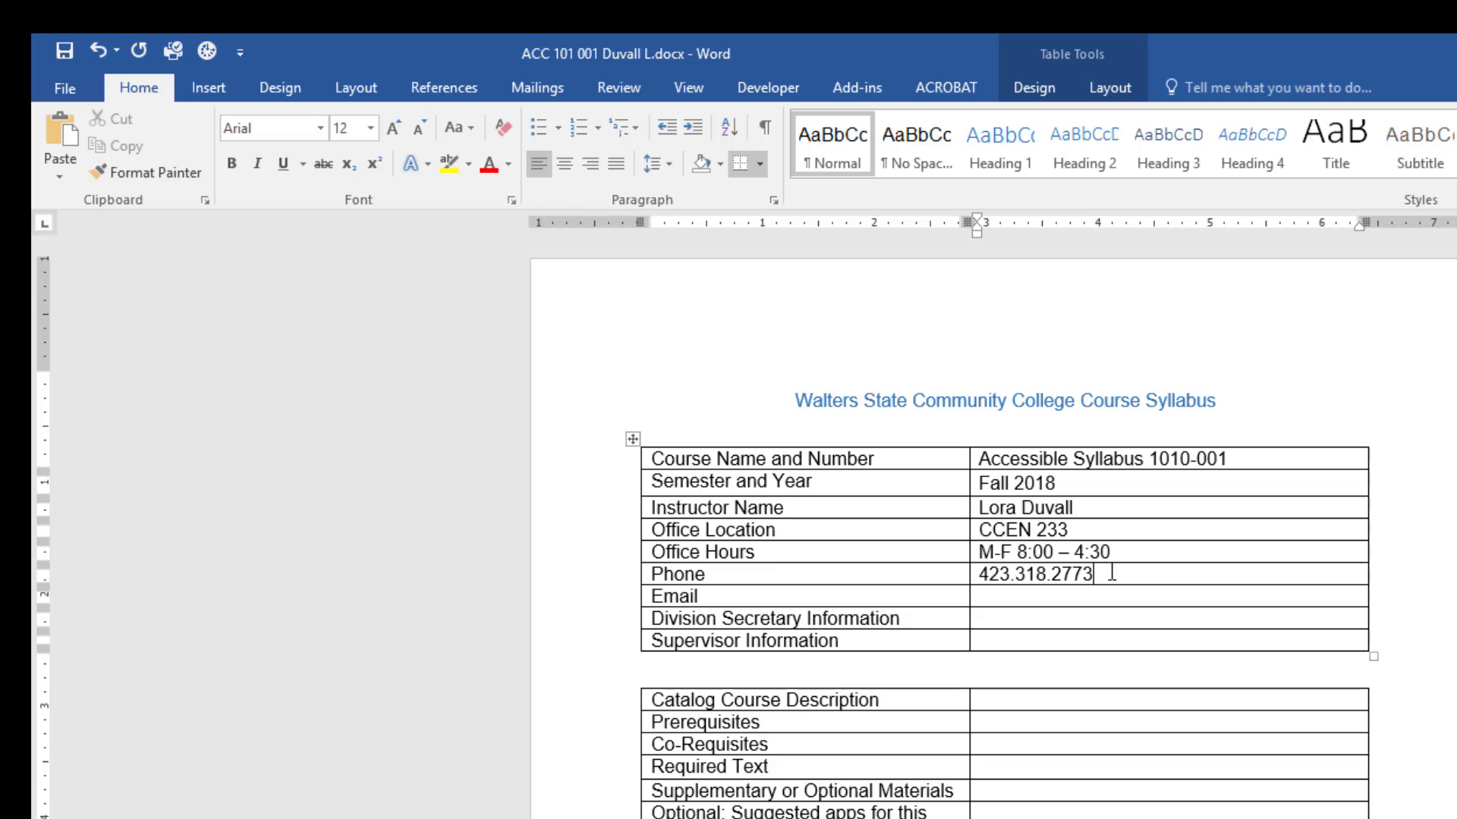
click(1048, 601)
click(1012, 619)
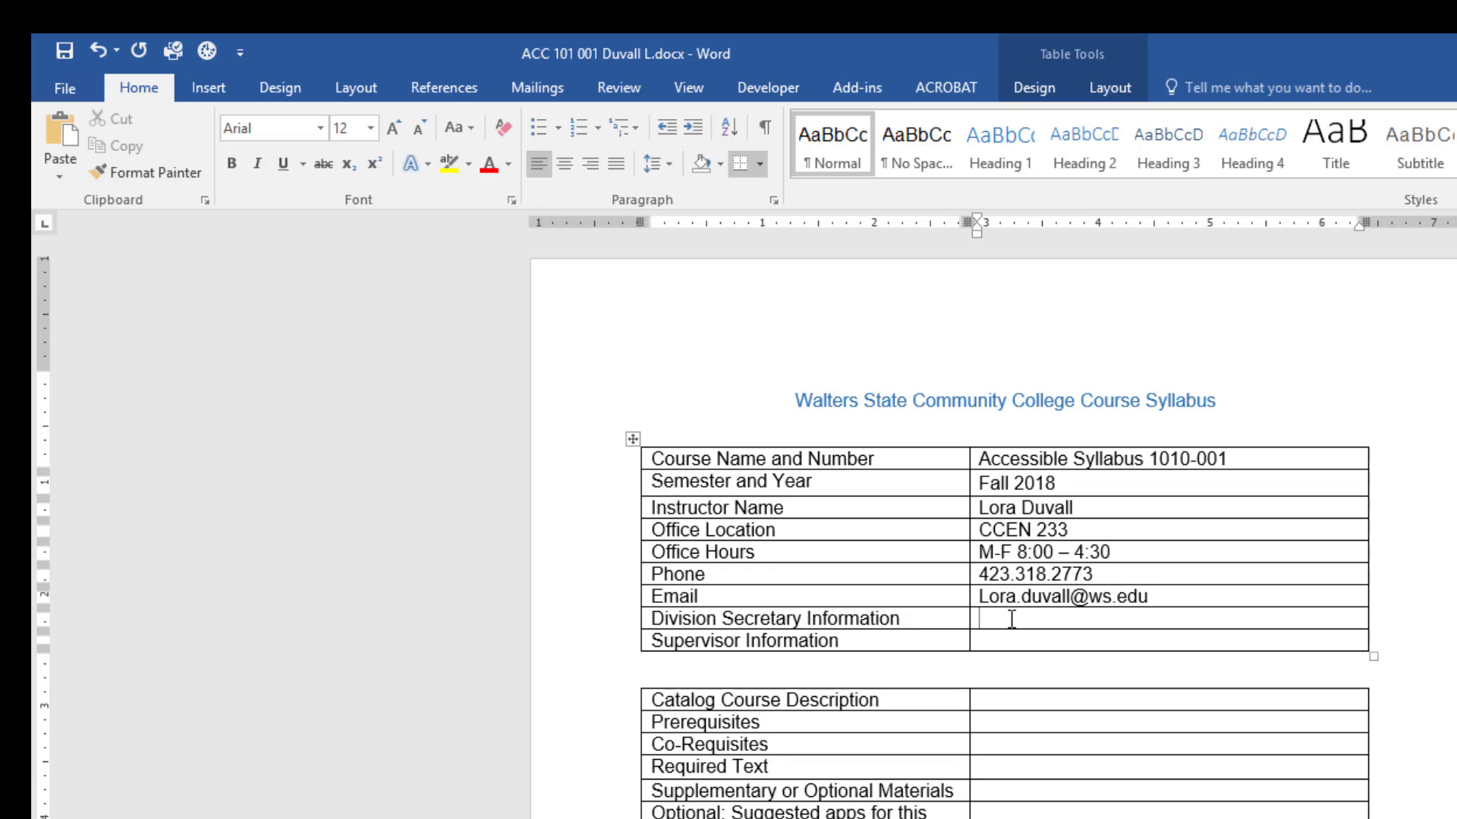
text(N)
text(A)
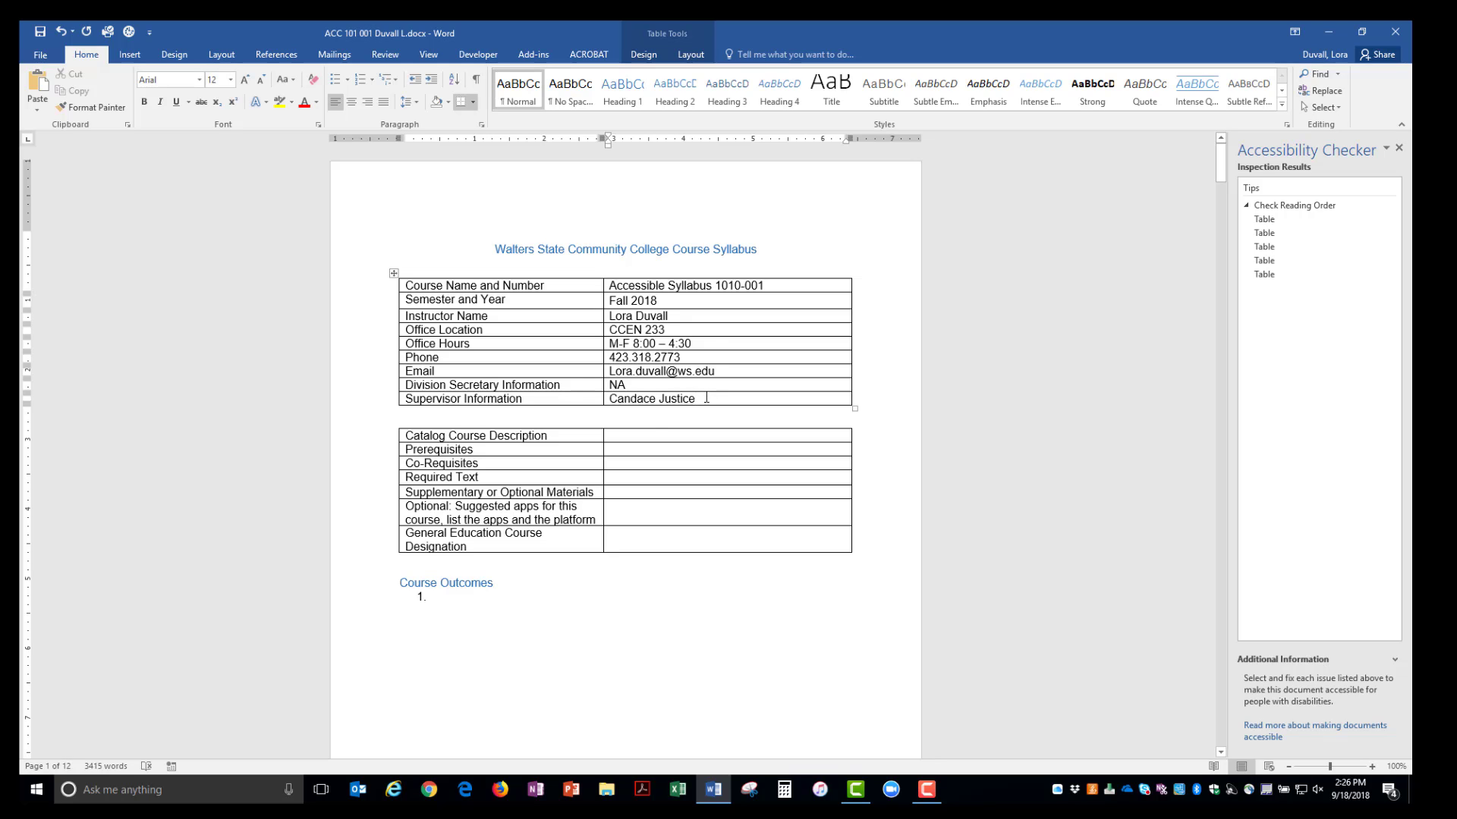
click(627, 439)
scroll(627, 438, down, 2)
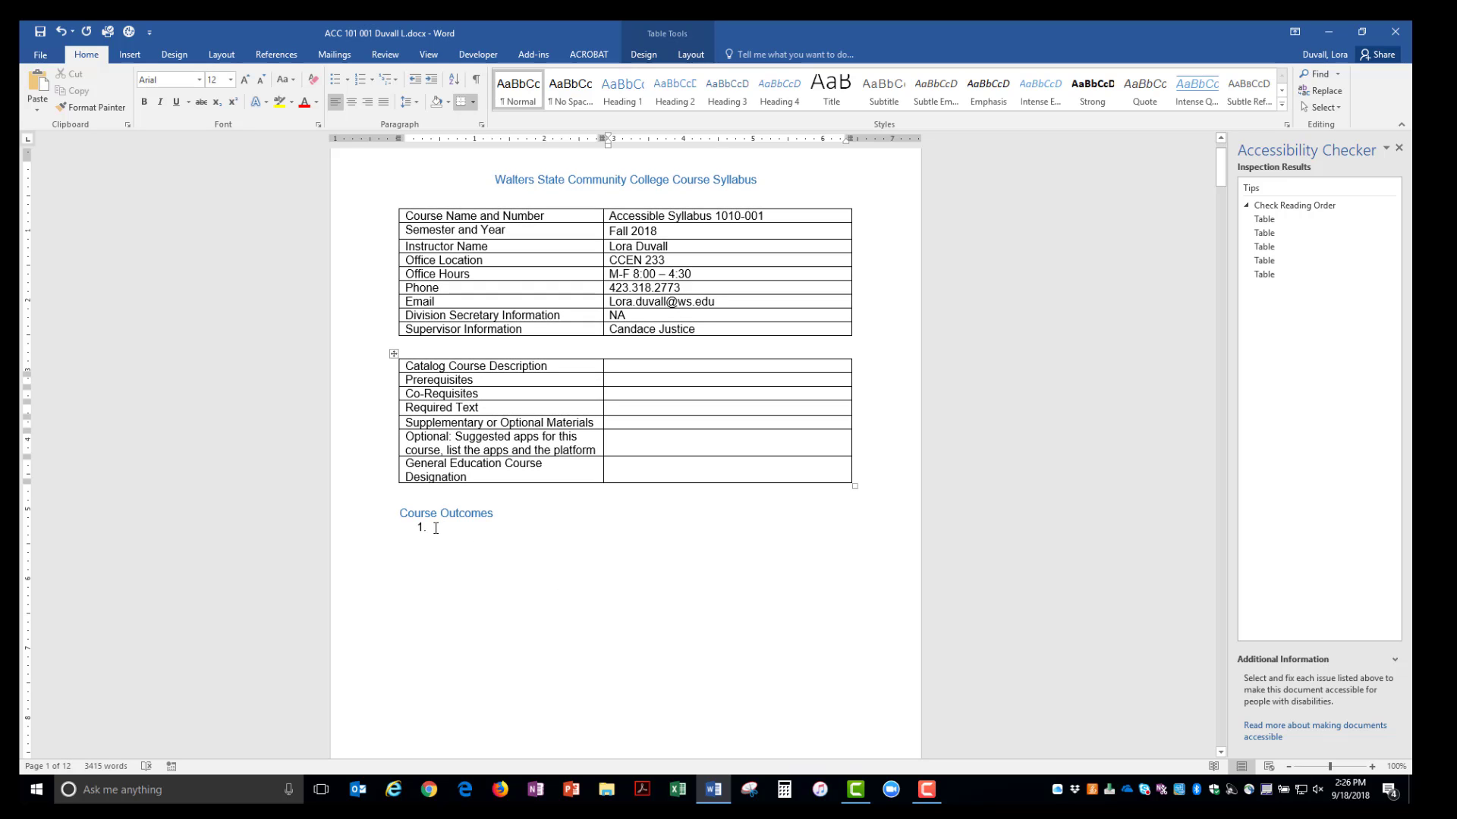
scroll(435, 528, down, 7)
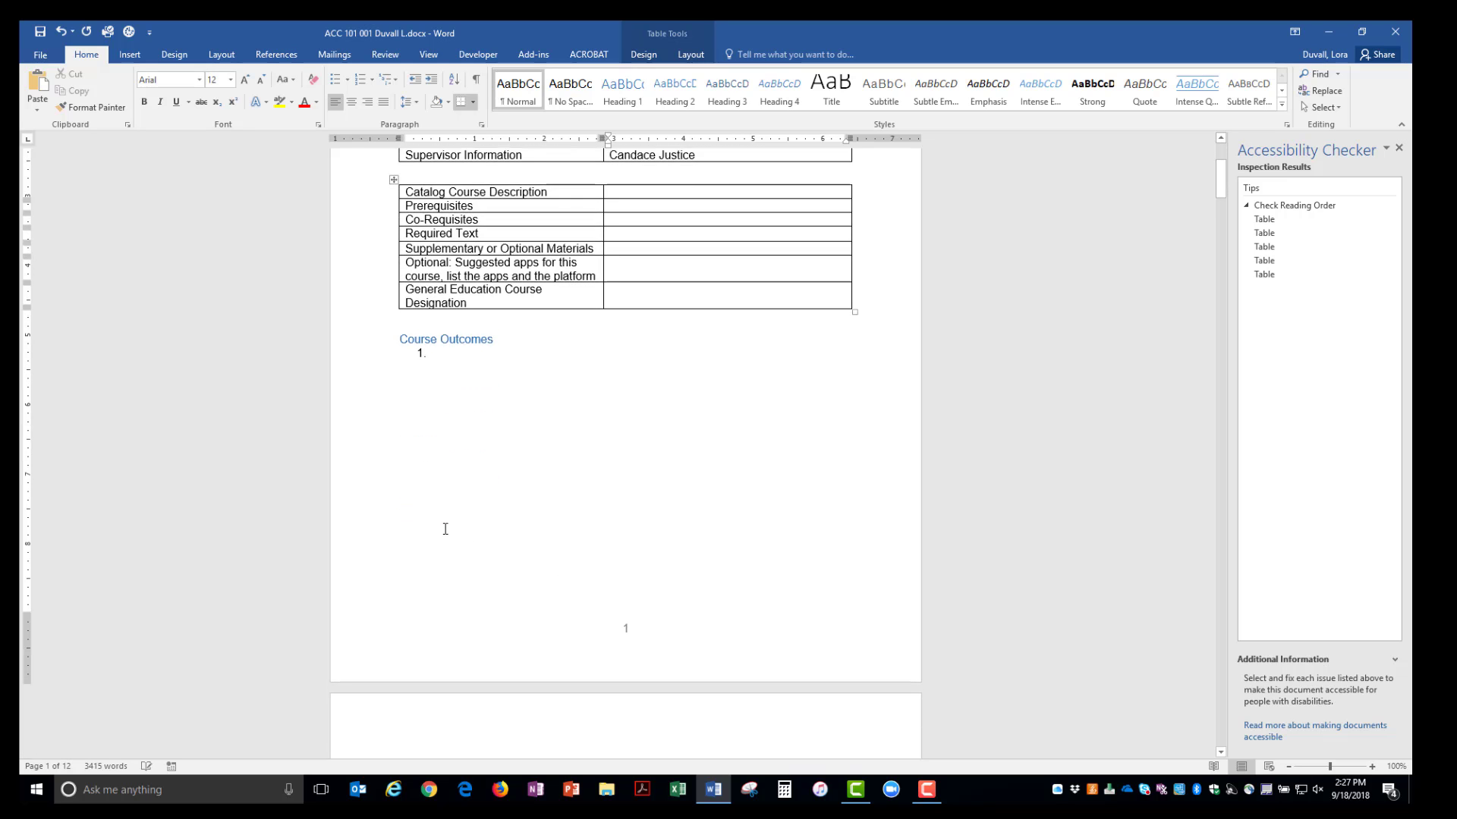
scroll(446, 535, down, 10)
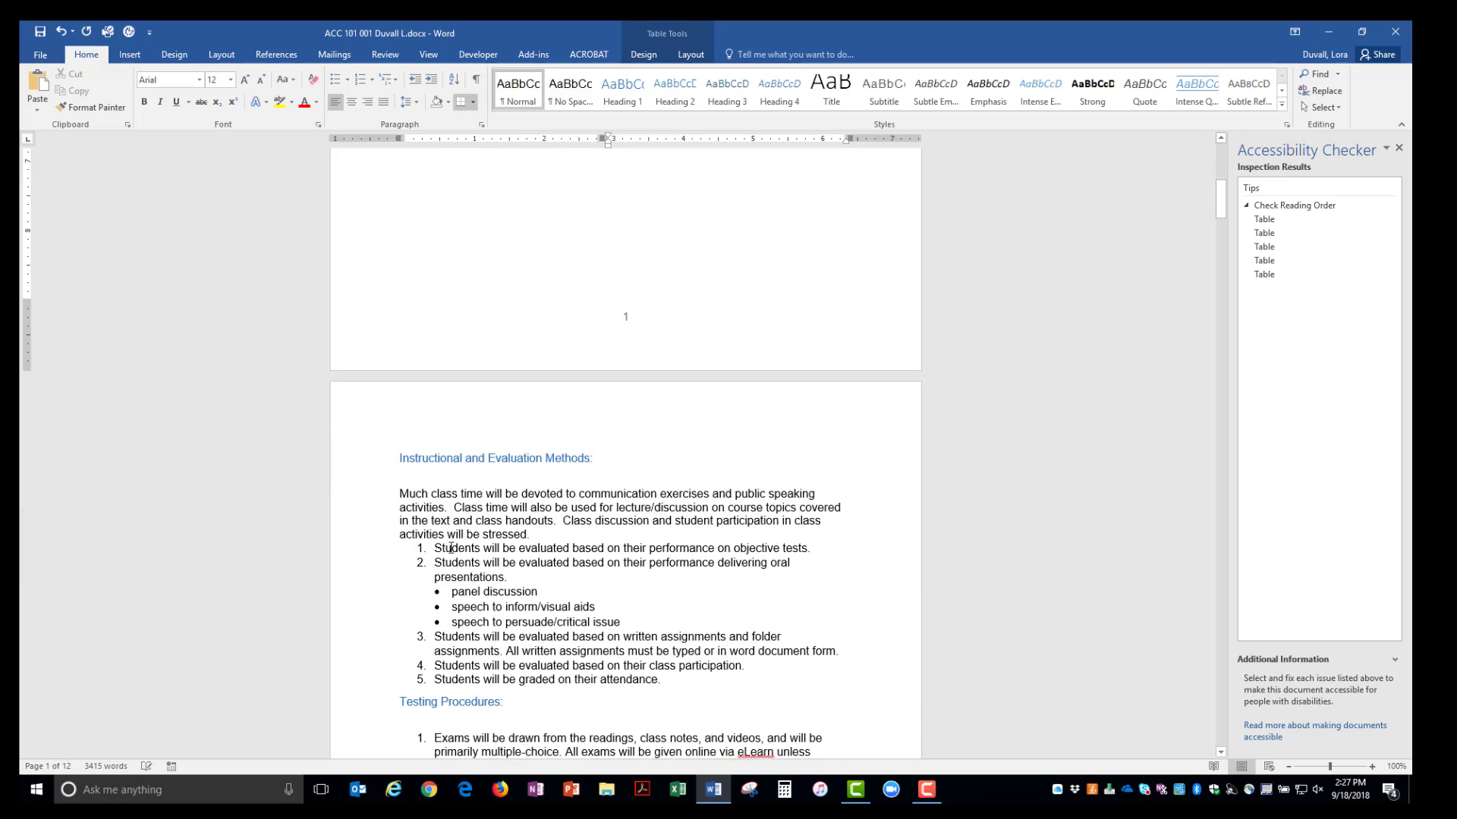
scroll(460, 628, down, 11)
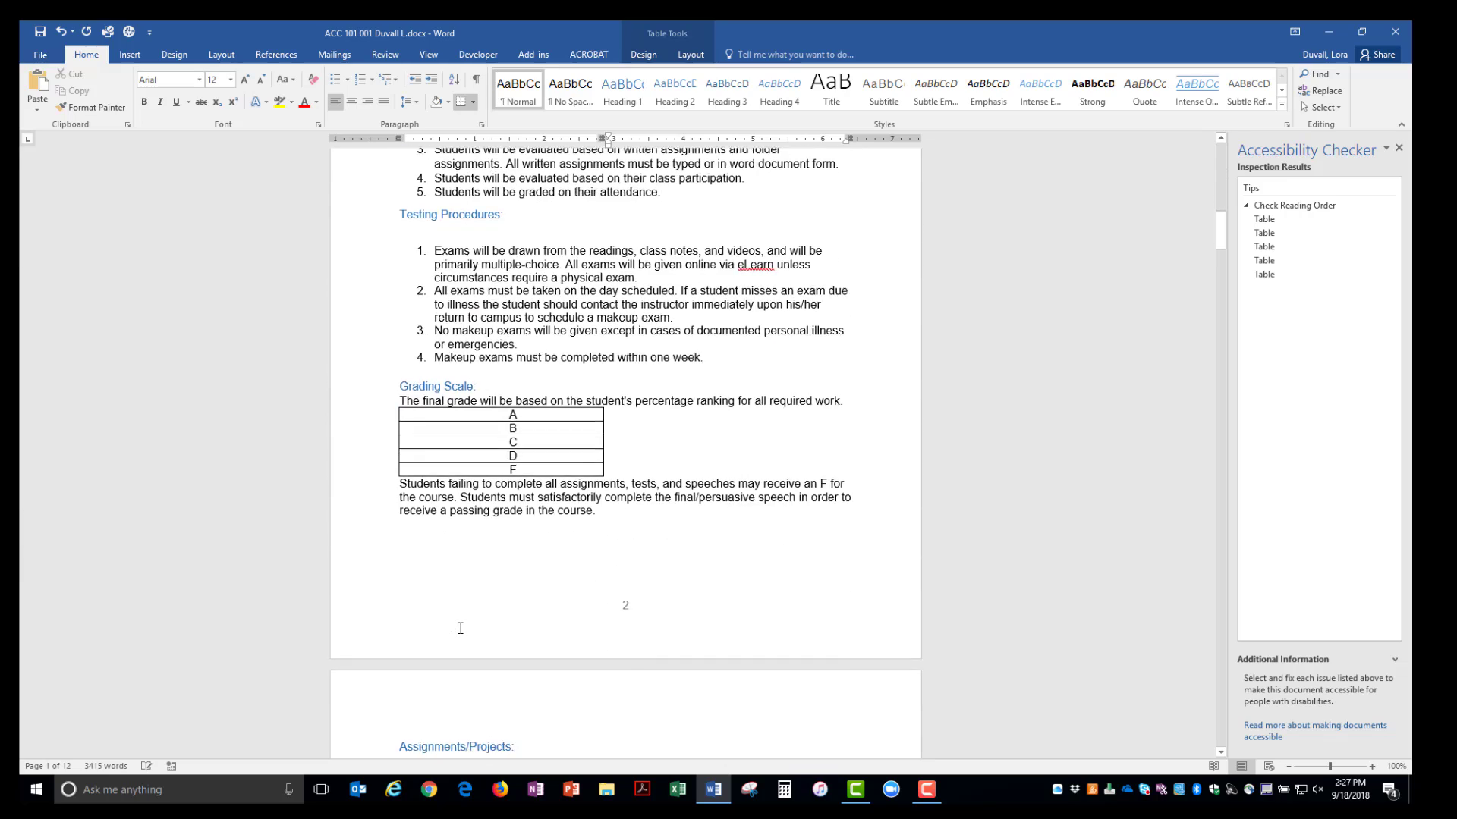
scroll(459, 643, down, 12)
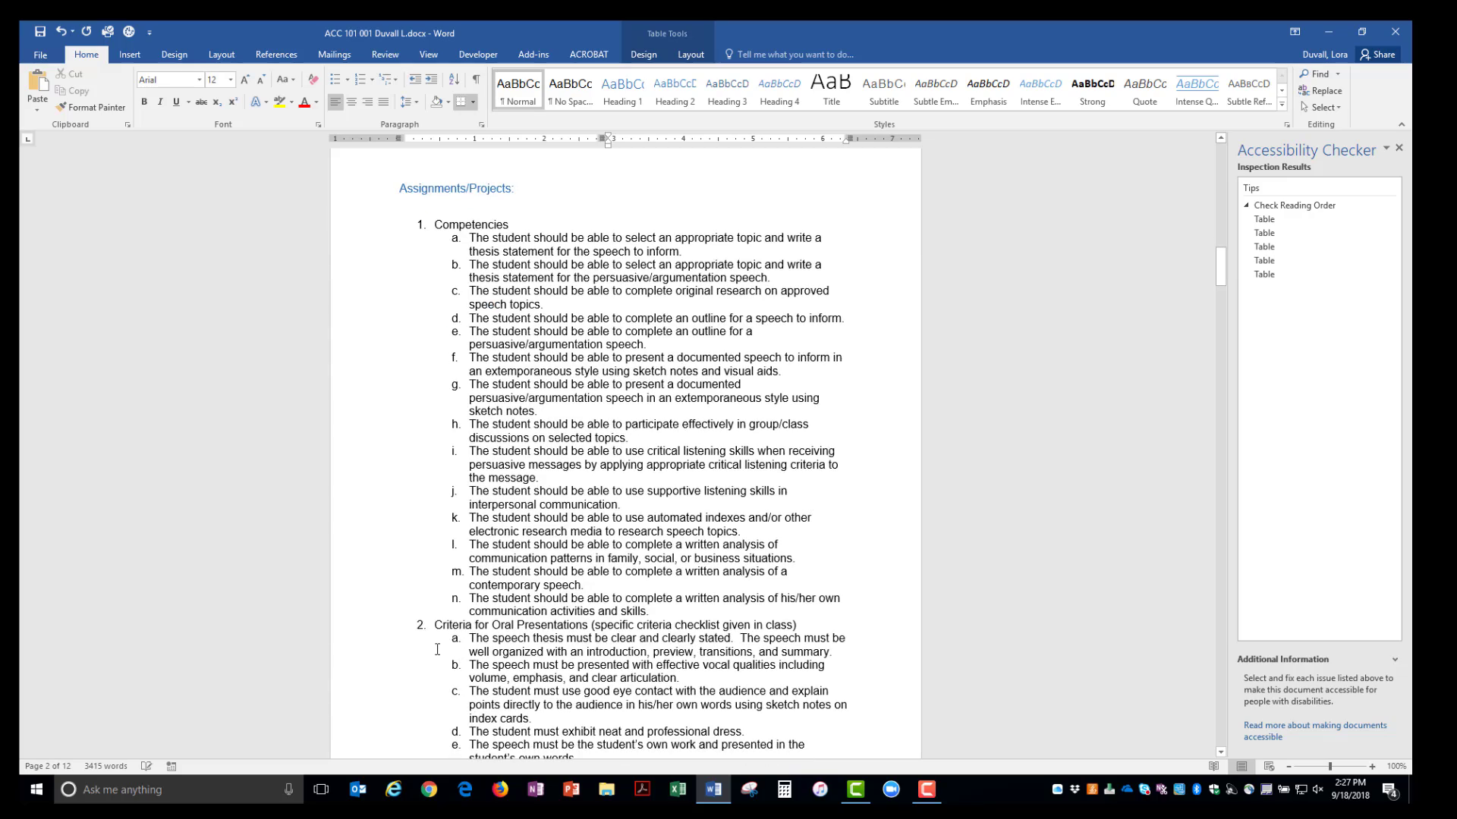
scroll(440, 635, down, 14)
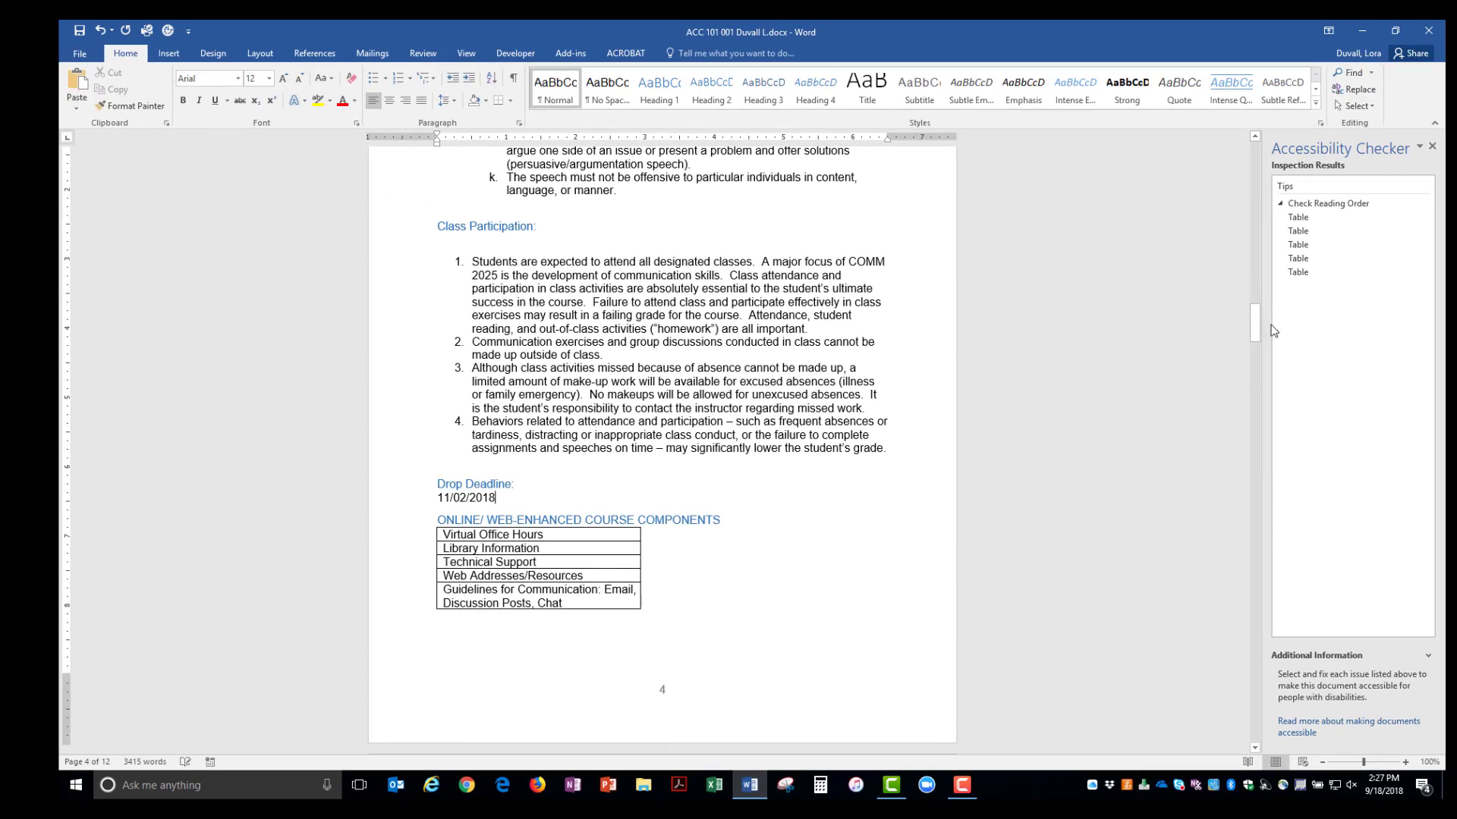
drag(1254, 323, 1249, 506)
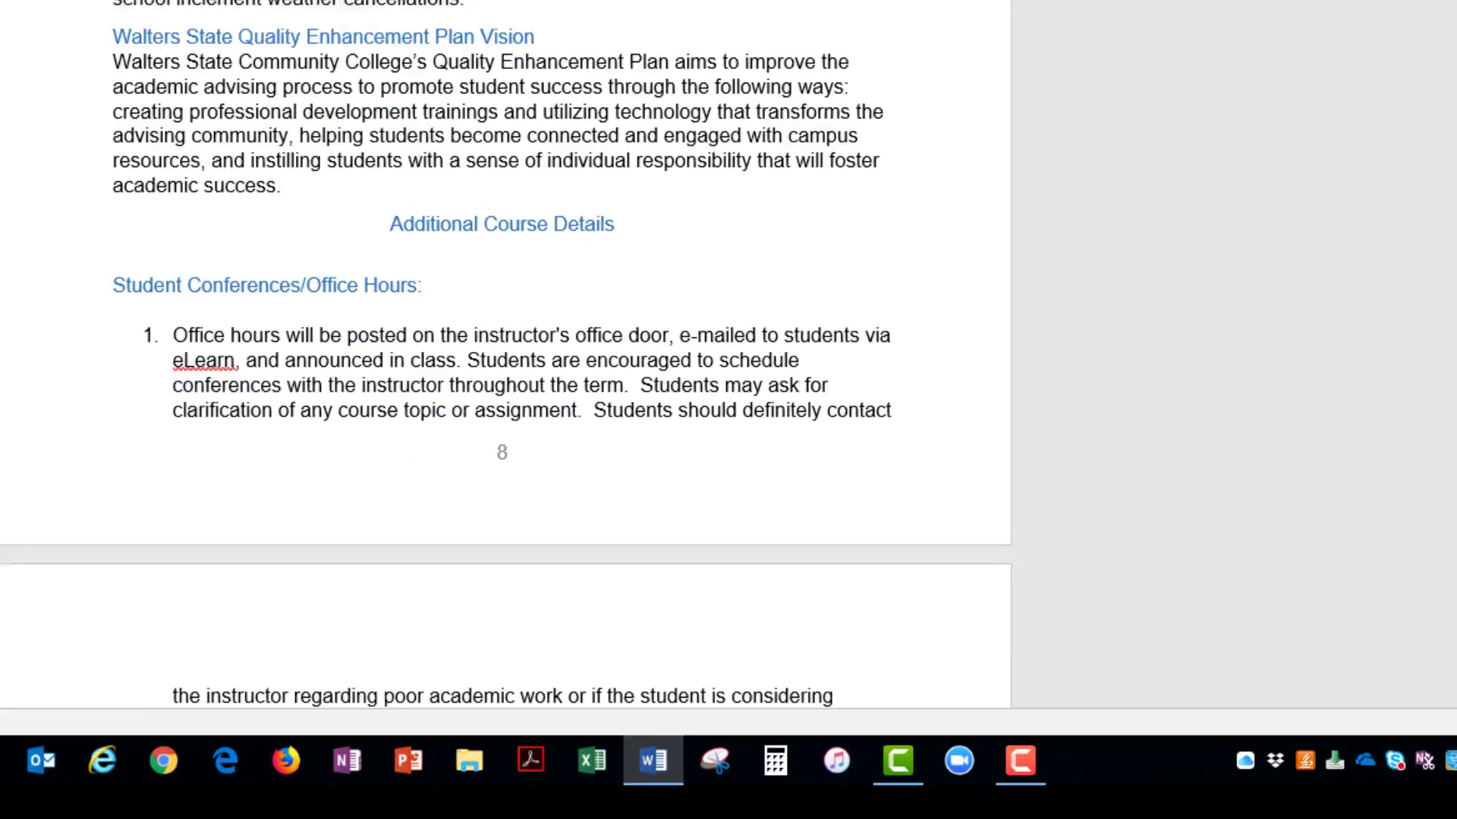
drag(1456, 523, 1456, 530)
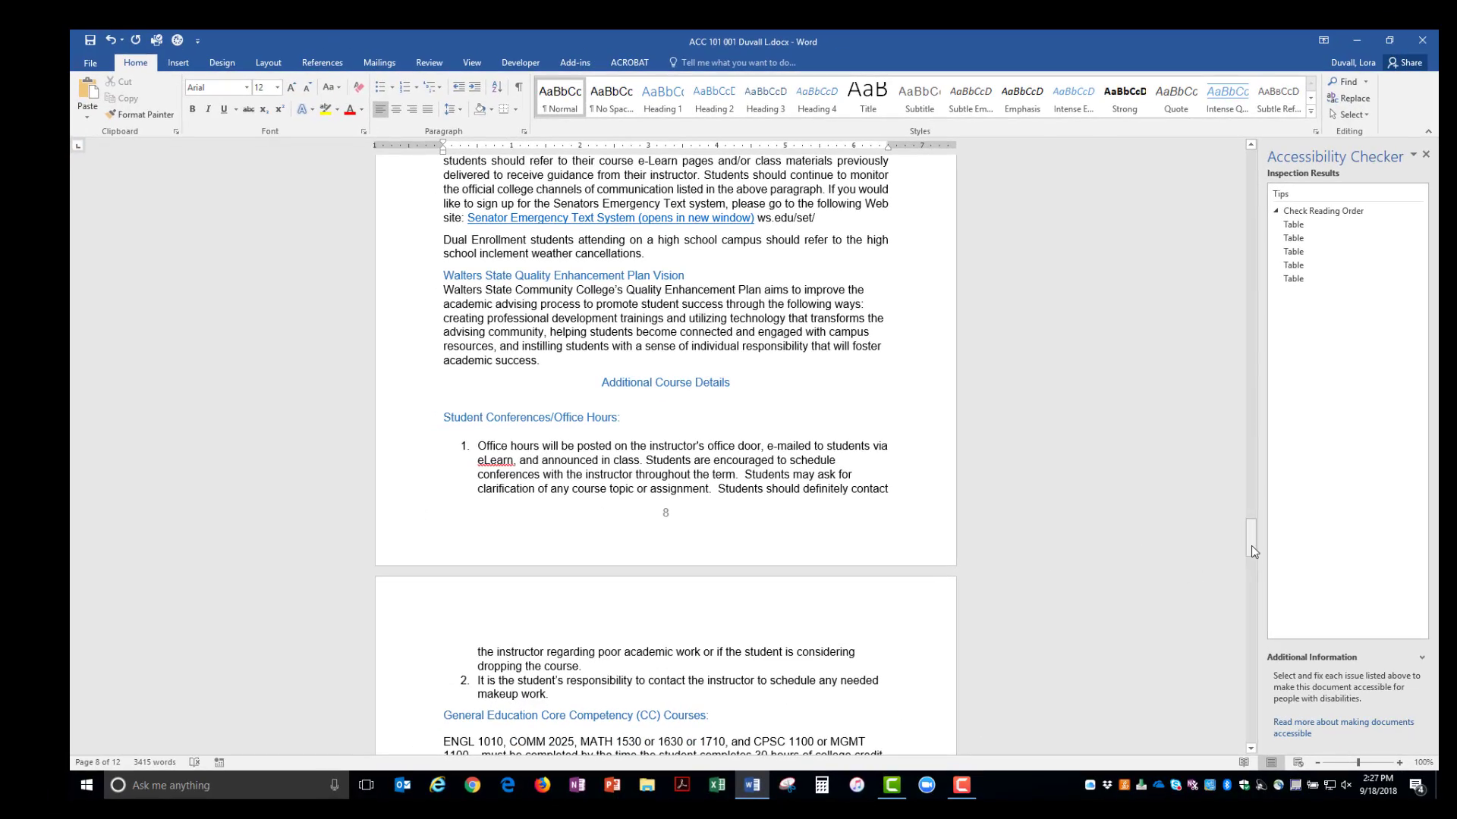
drag(1251, 545, 1274, 186)
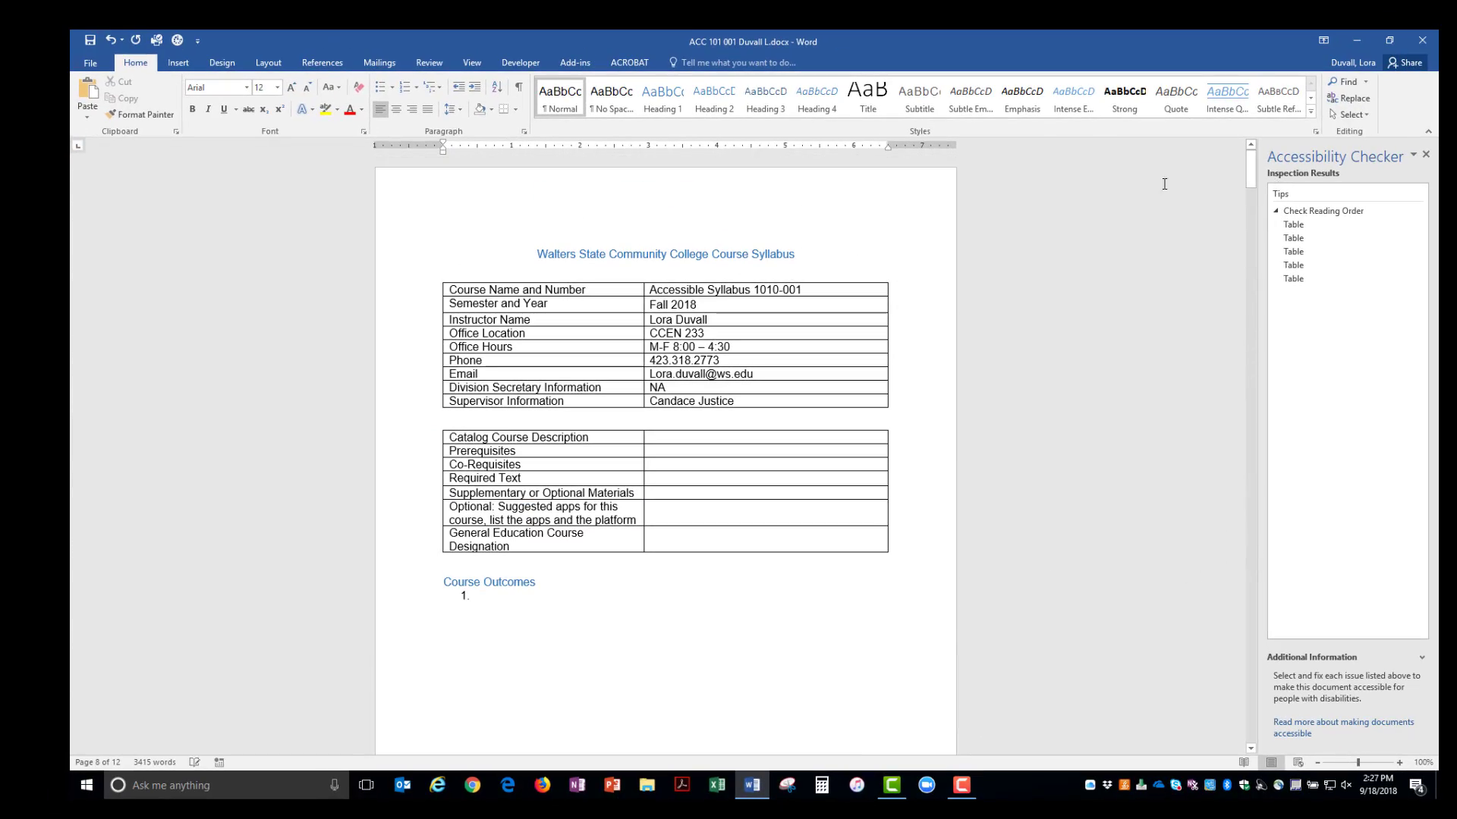
click(672, 289)
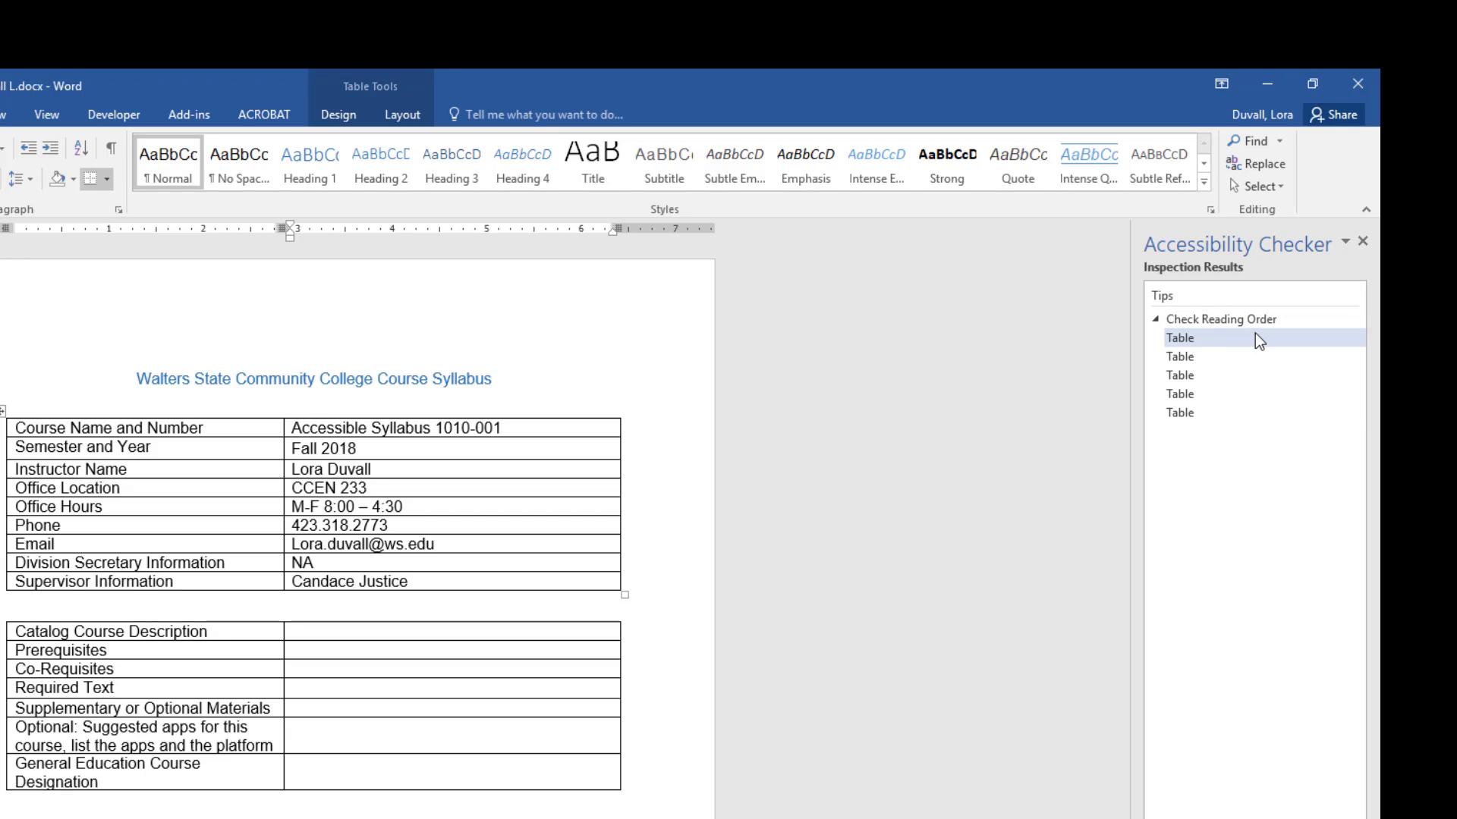
- Select the first table from the checker's Check Reading Order list
click(1181, 339)
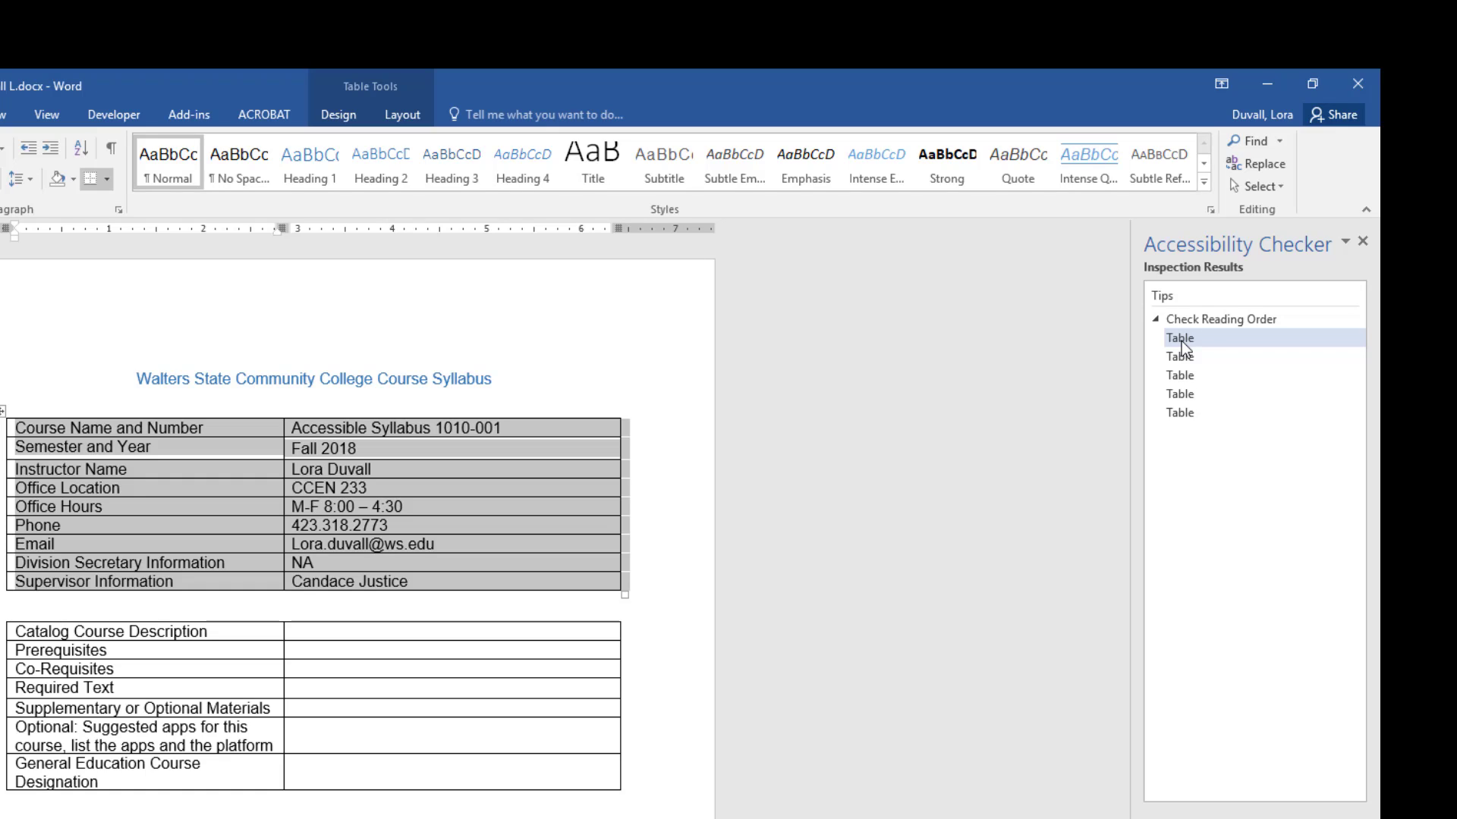
click(1181, 340)
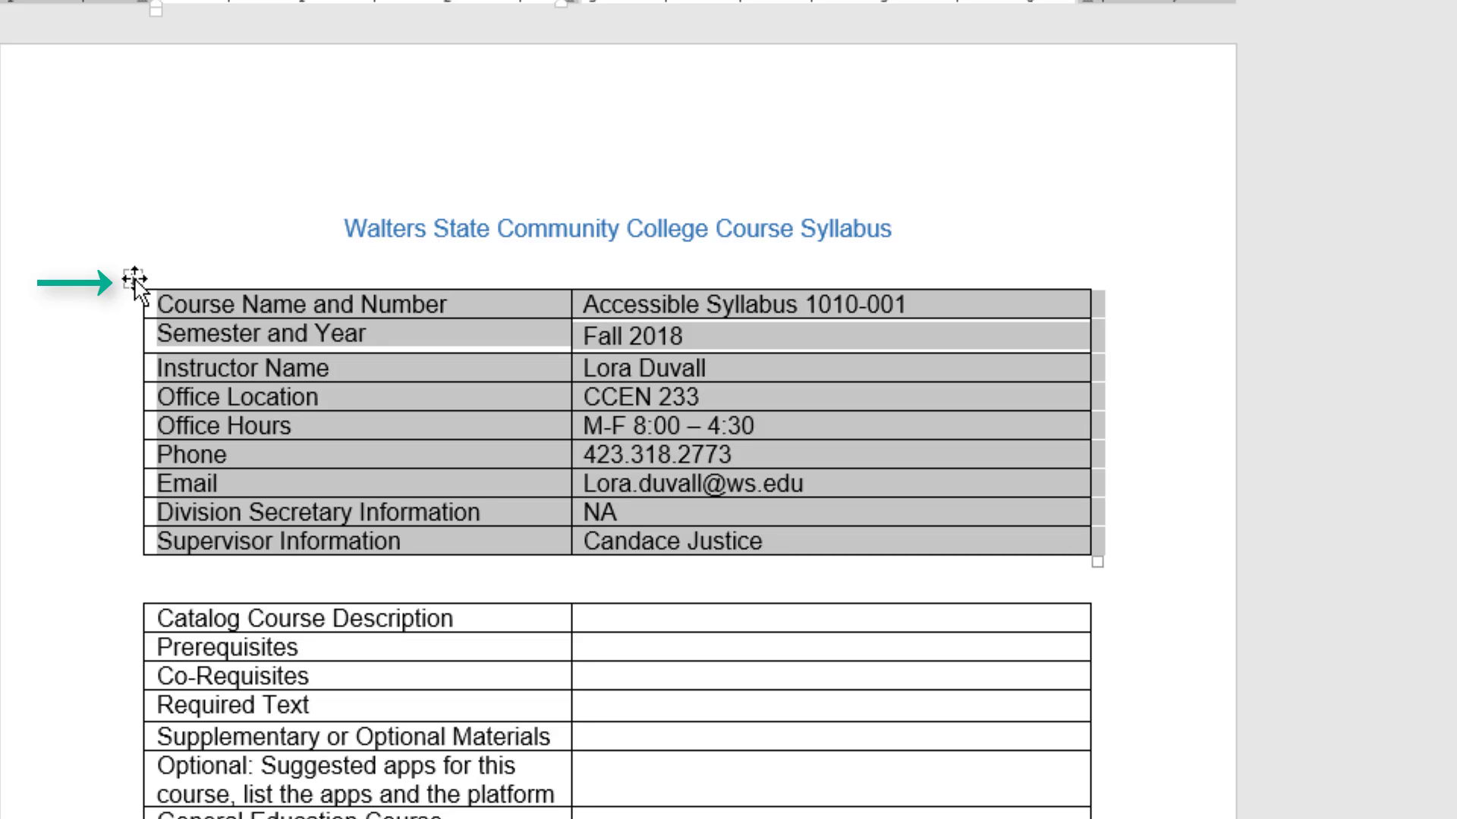
- Select the whole course information table and apply the Table Grid style
click(135, 279)
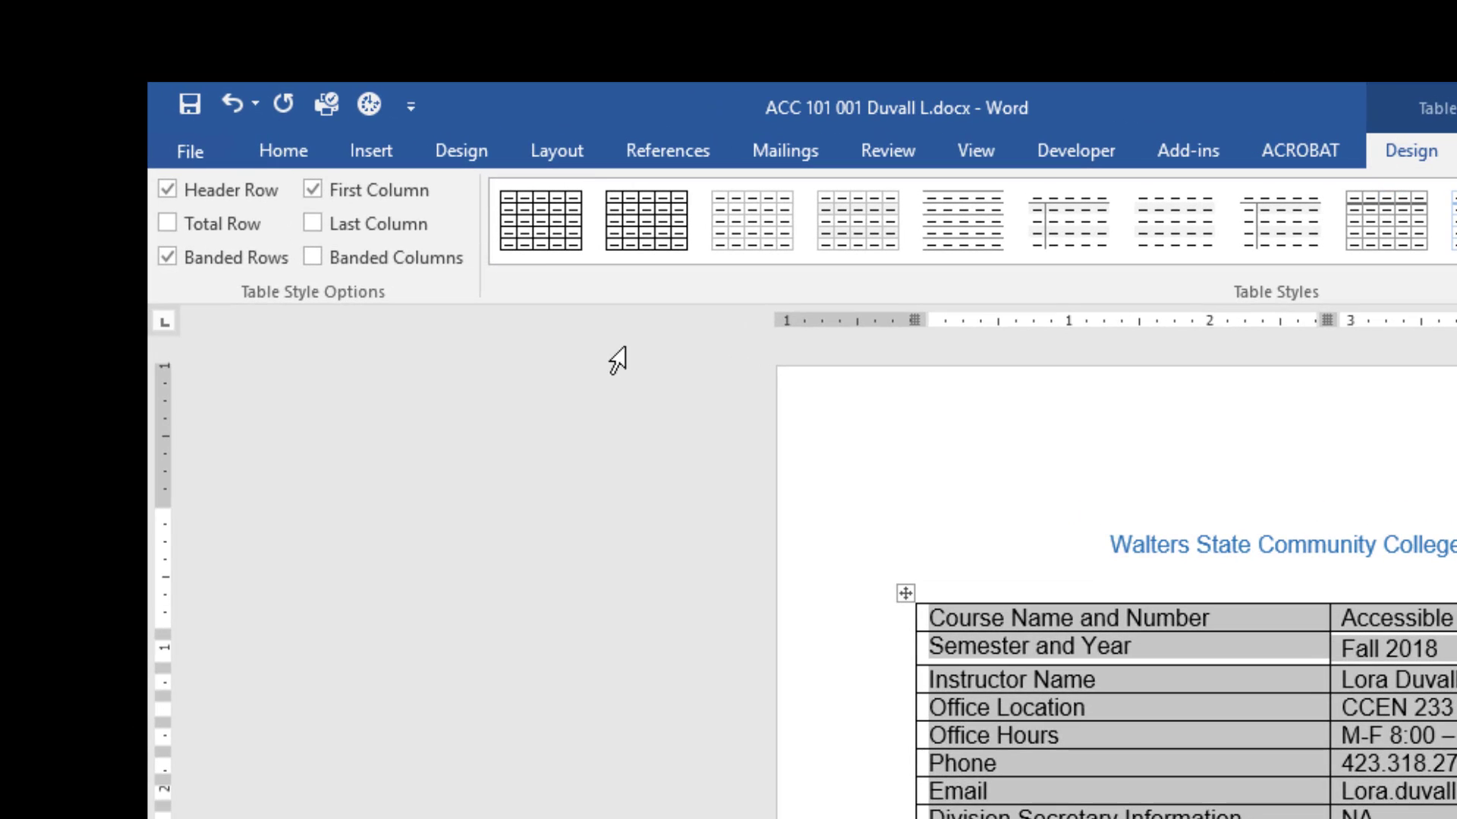
click(531, 228)
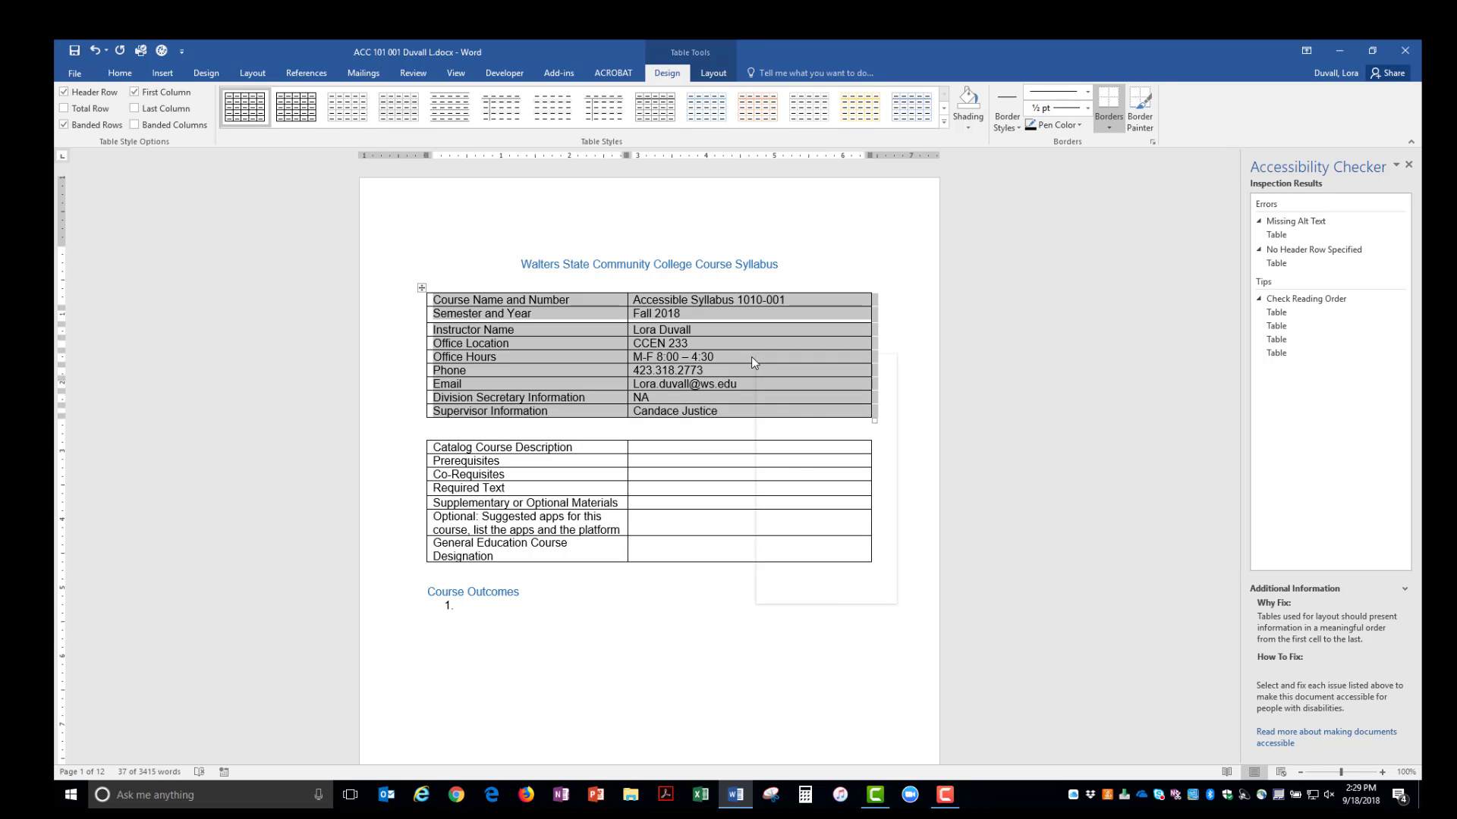
- Turn on Repeat as header row for the course information table
right_click(751, 357)
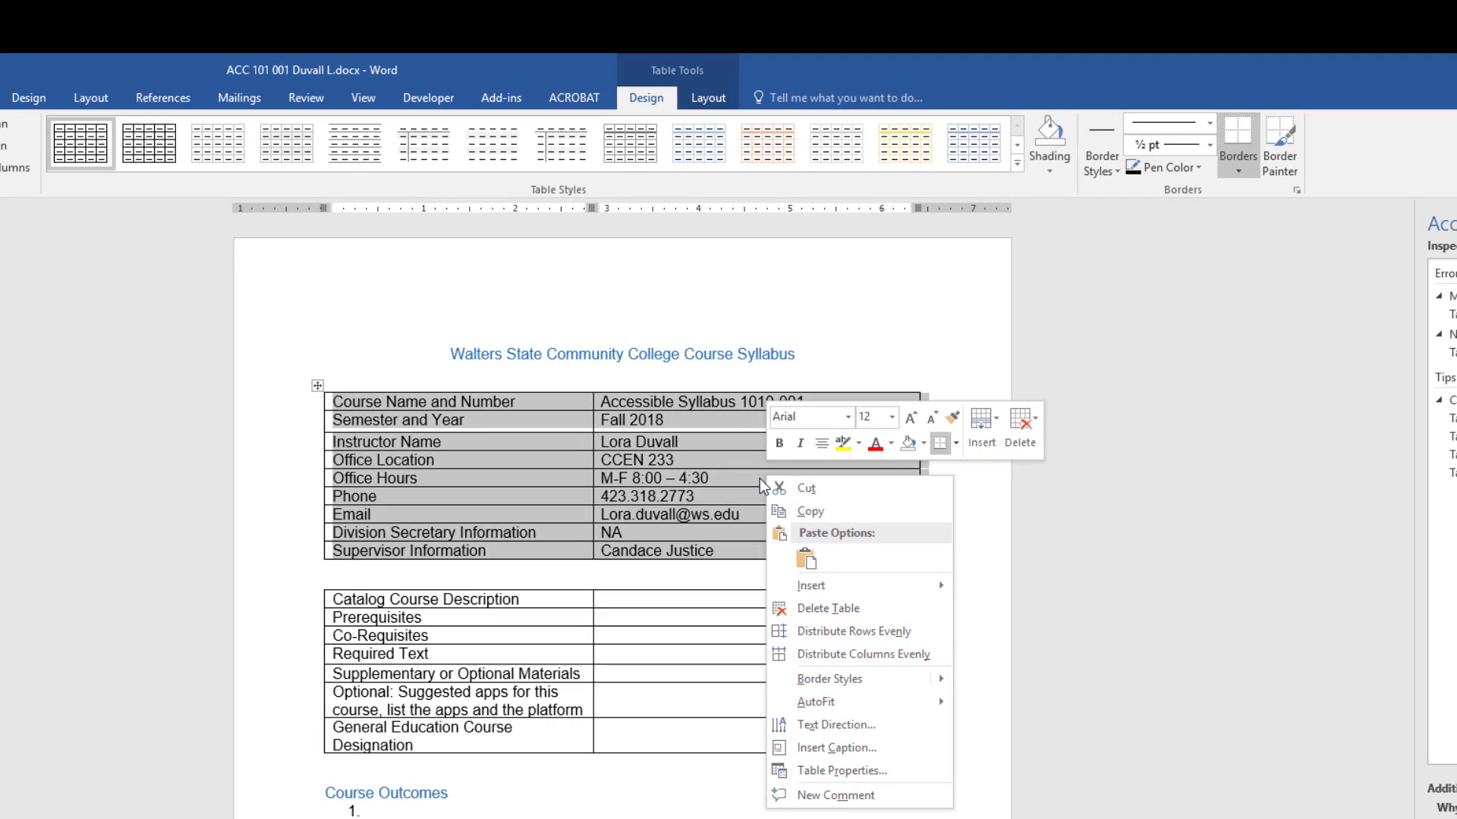
click(857, 768)
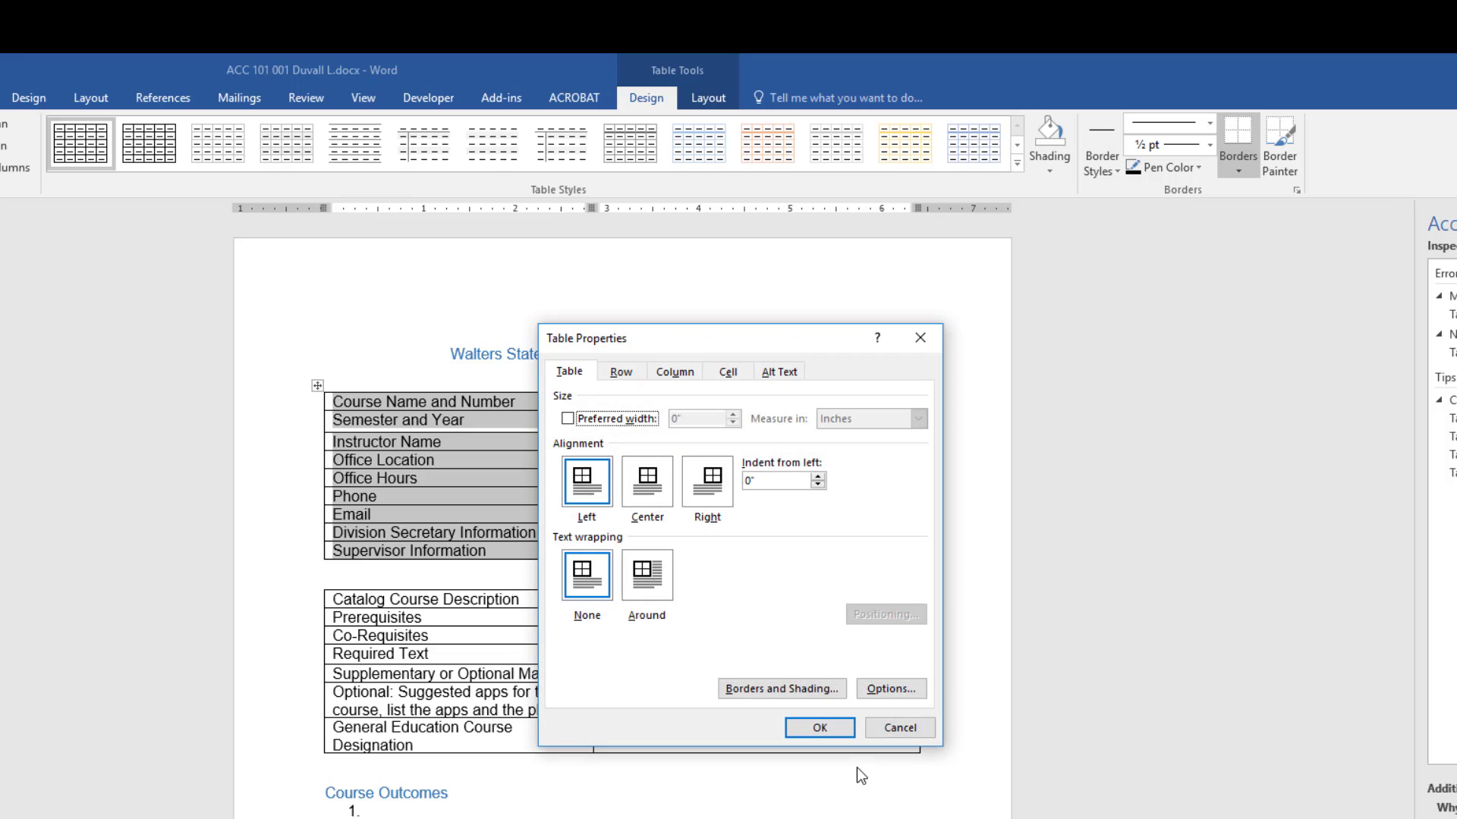
click(627, 373)
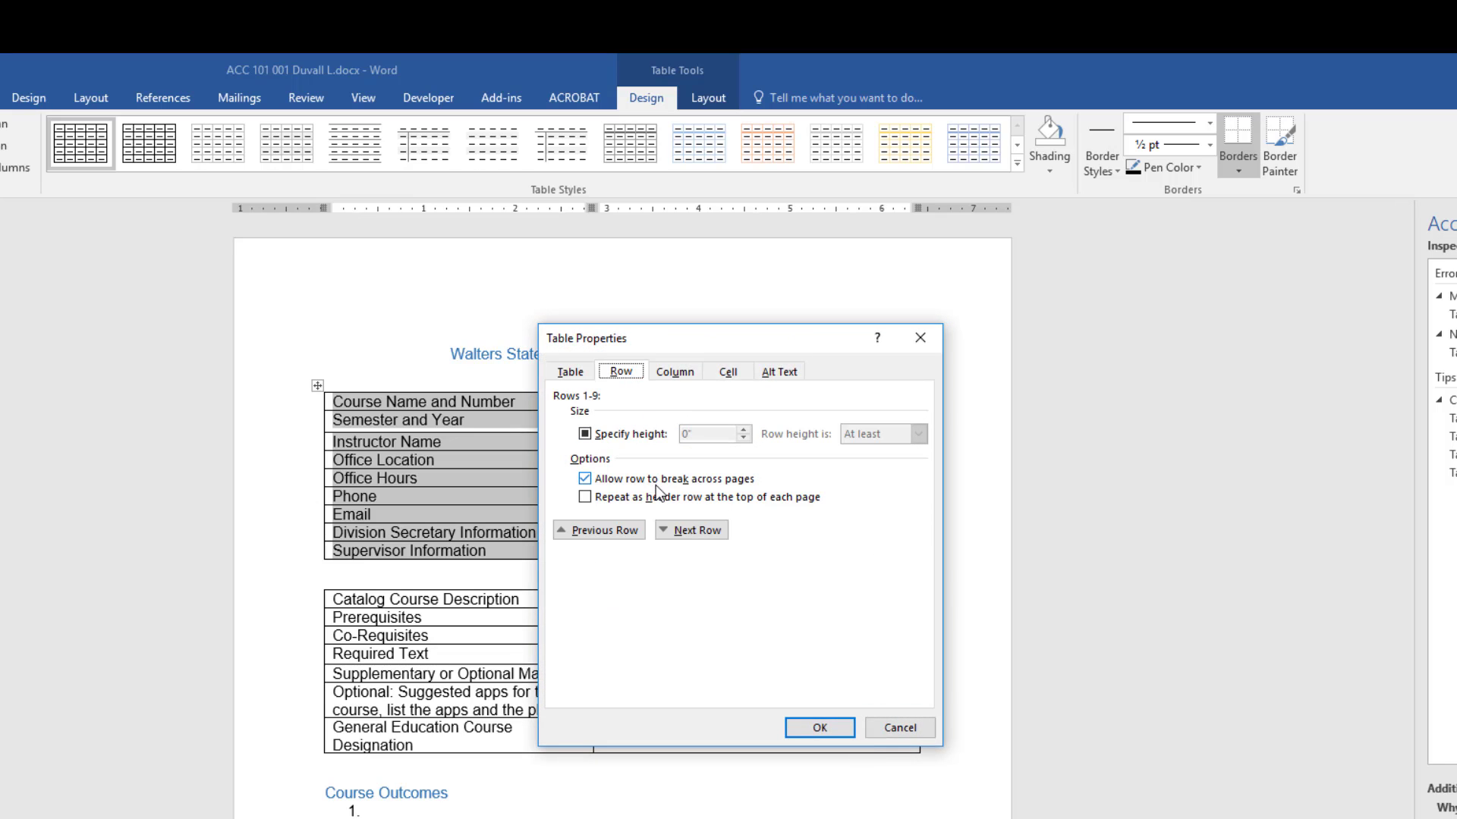
click(585, 500)
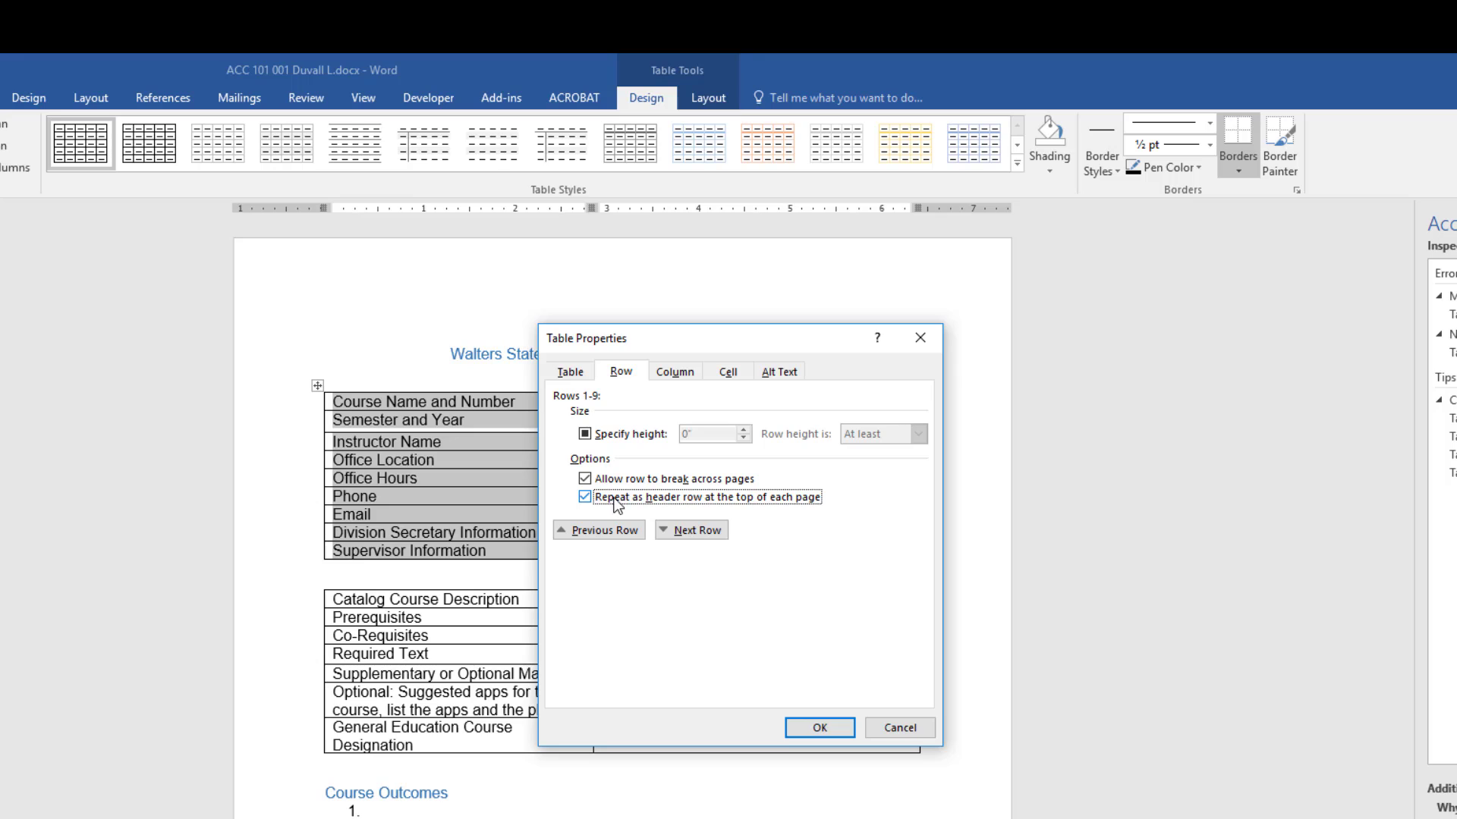
- Give the table alt text title and description 'Course Name and Number'
click(778, 374)
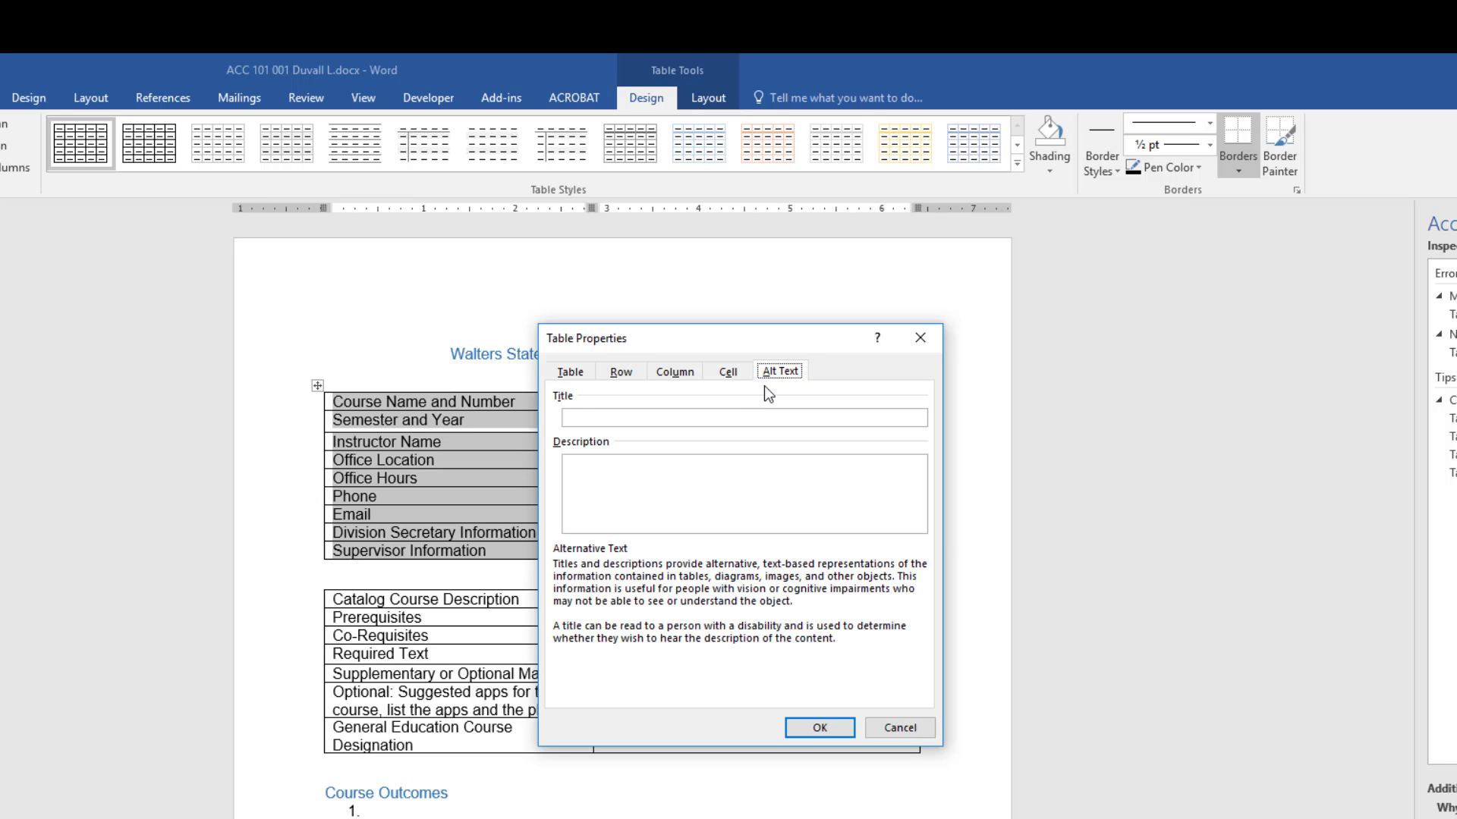
click(646, 418)
text(Course Name and Number)
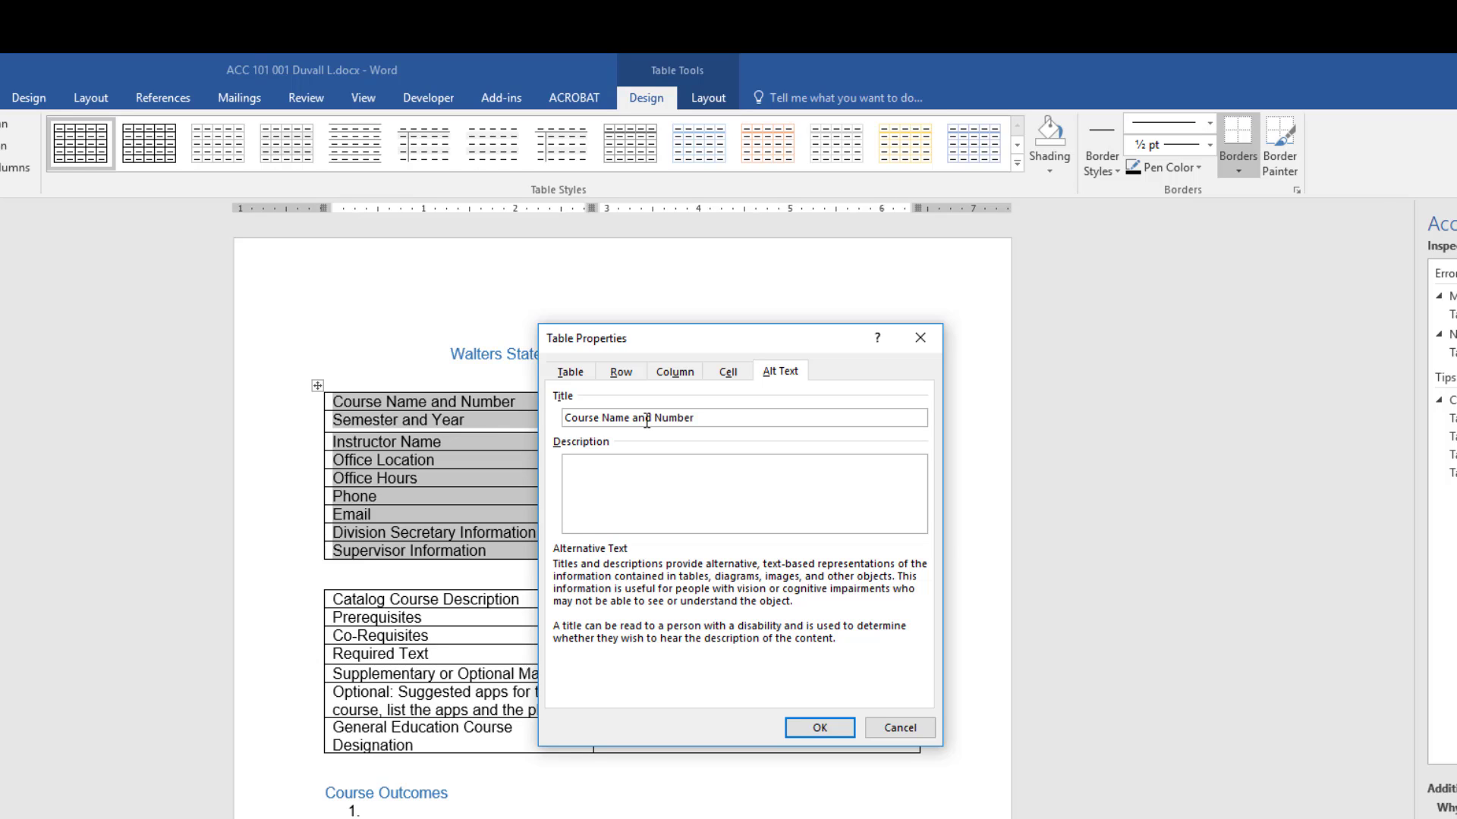
key(ctrl+a)
key(ctrl+c)
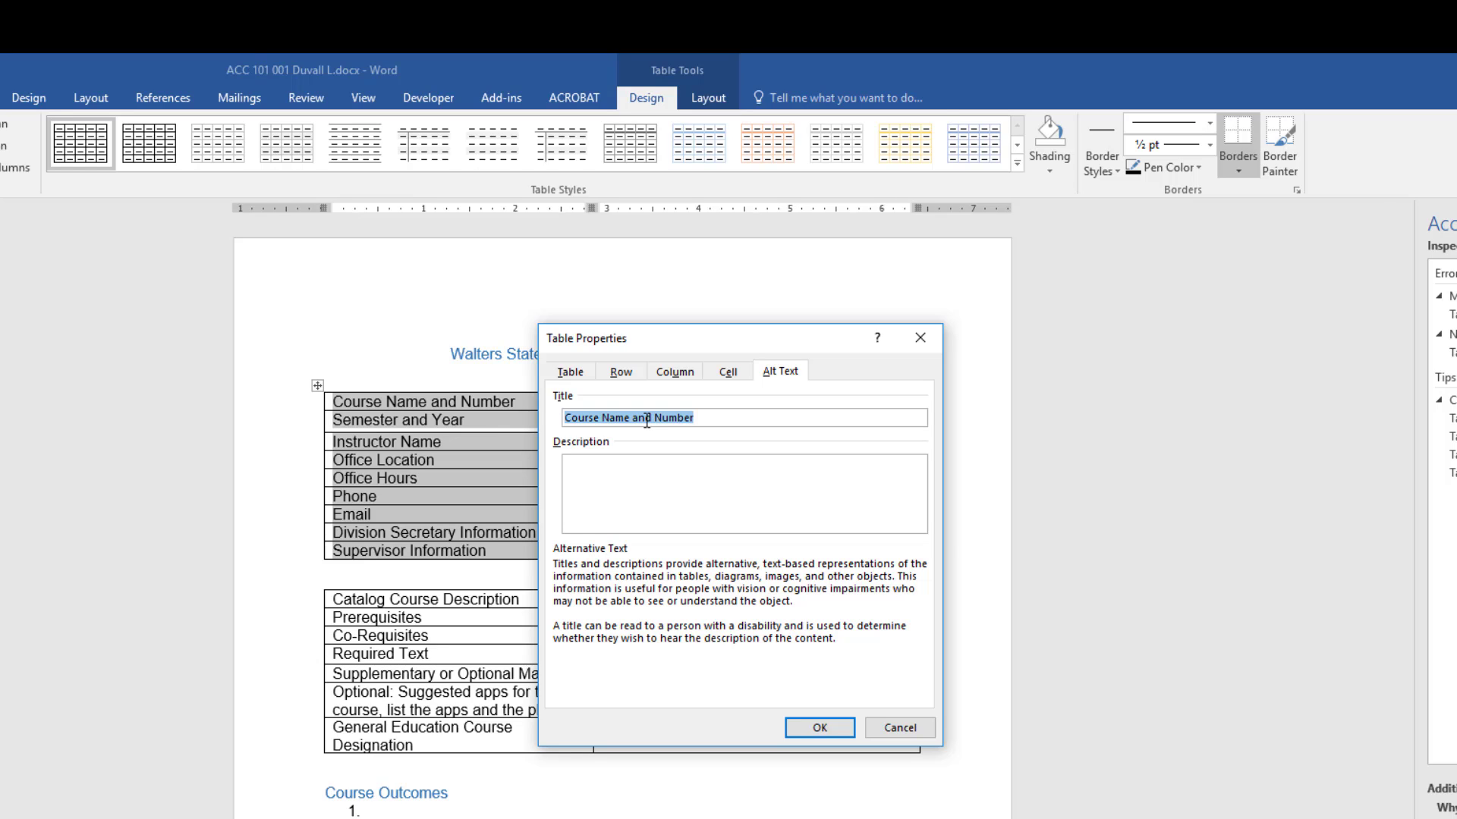
click(629, 470)
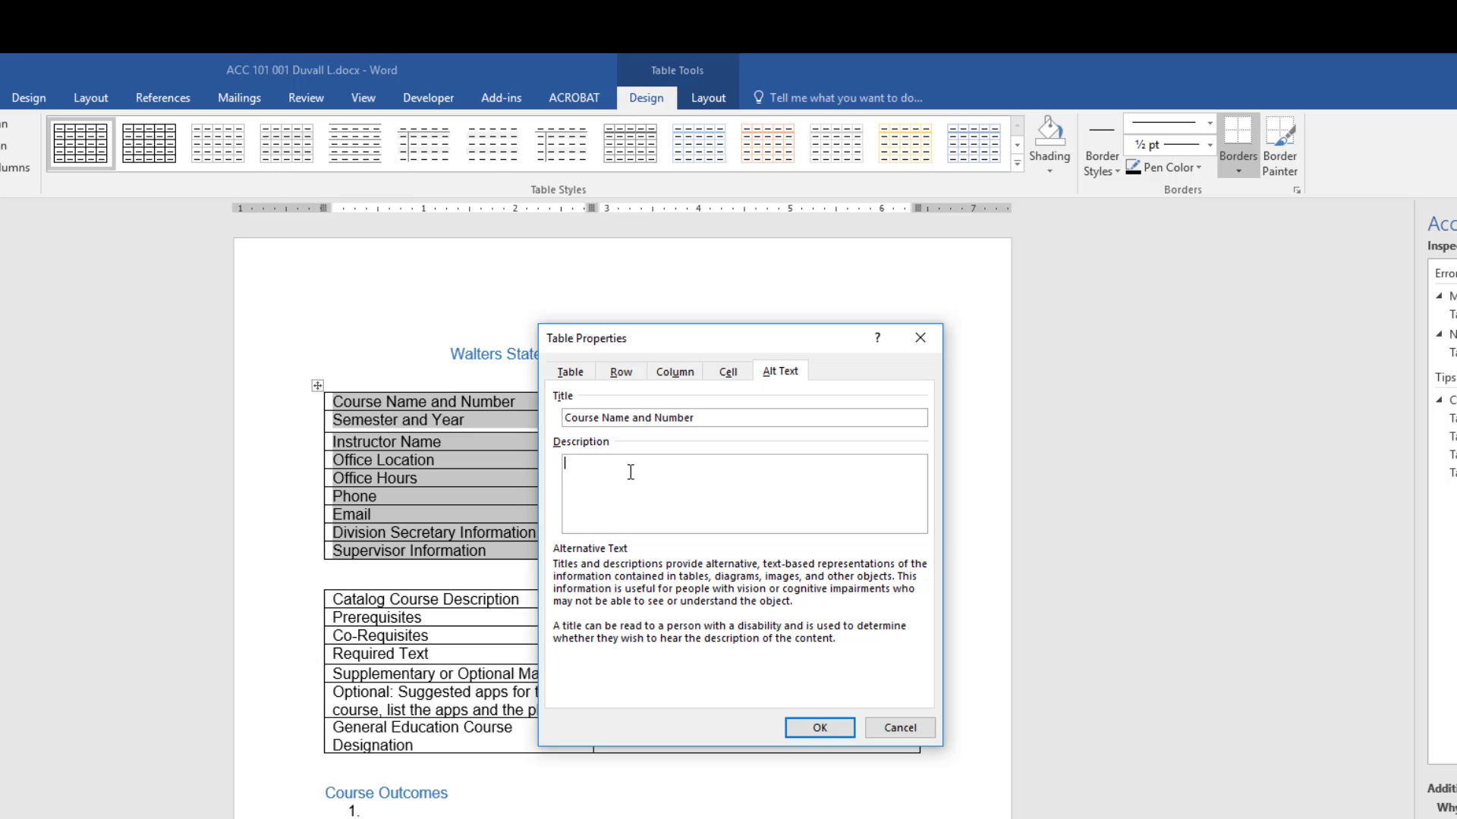
key(ctrl+v)
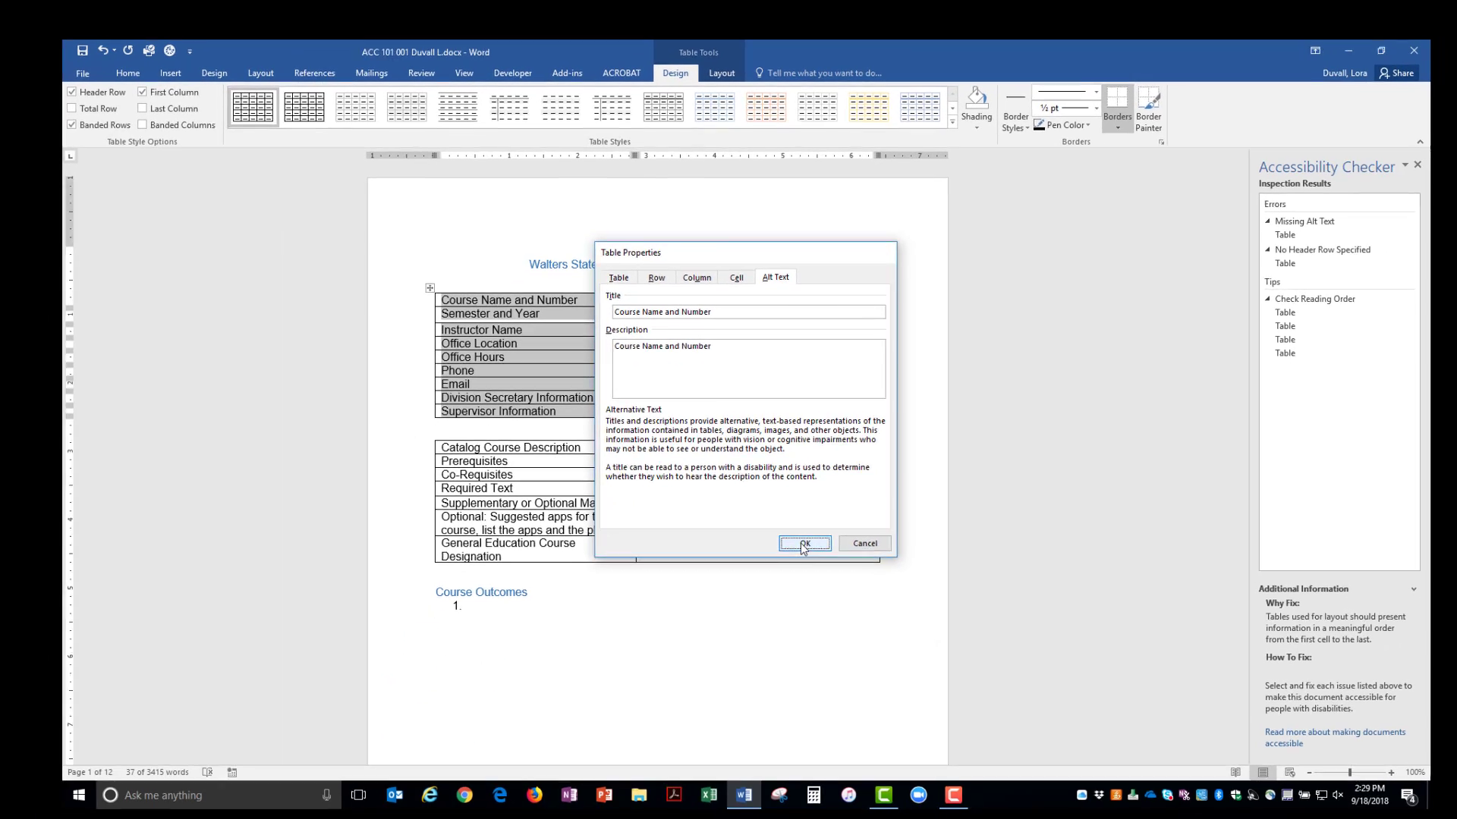
click(819, 728)
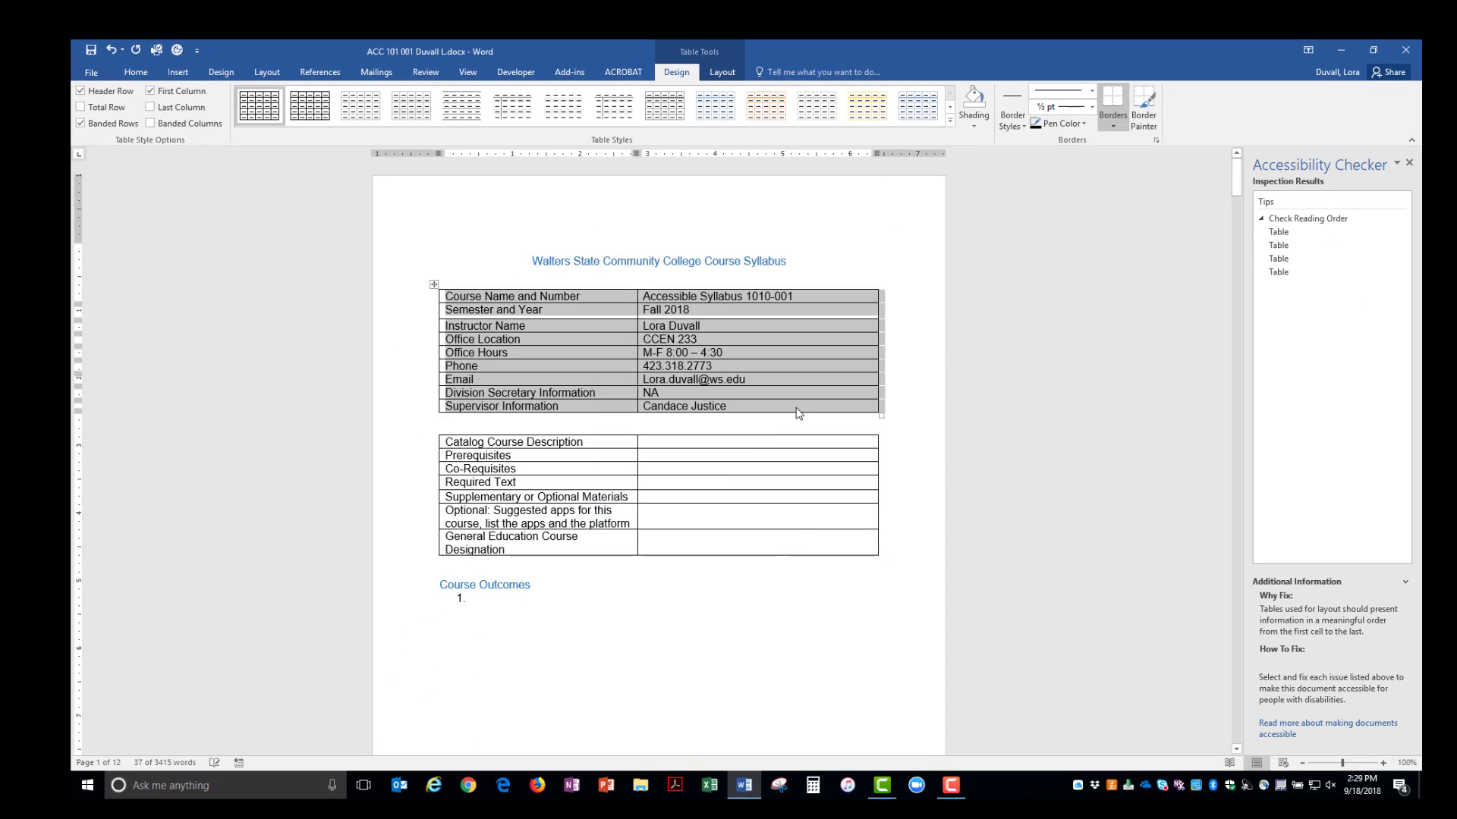
- Select the Catalog Course Description table and apply the Table Grid4 style
click(1290, 232)
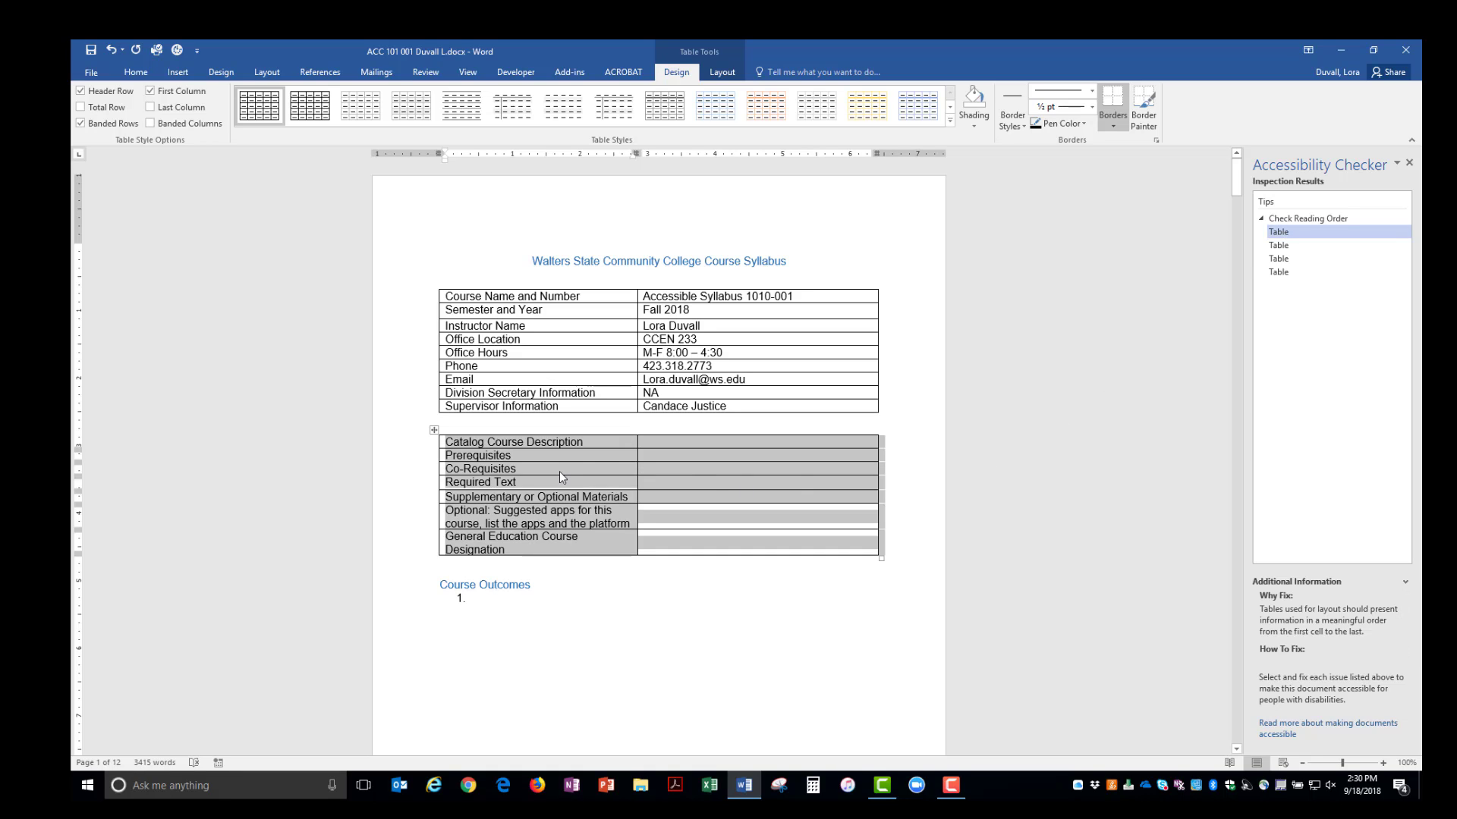
click(434, 432)
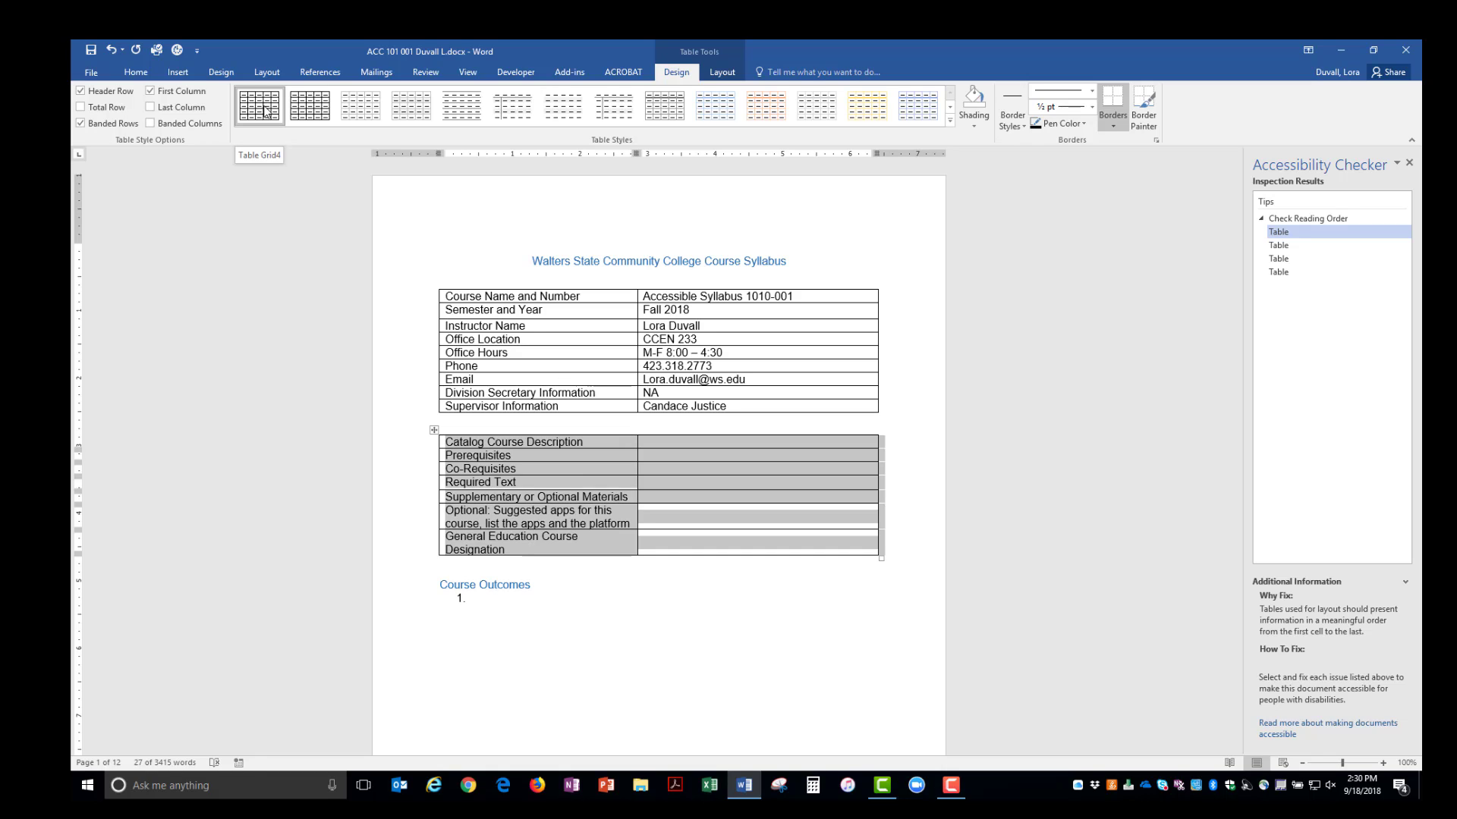
click(265, 110)
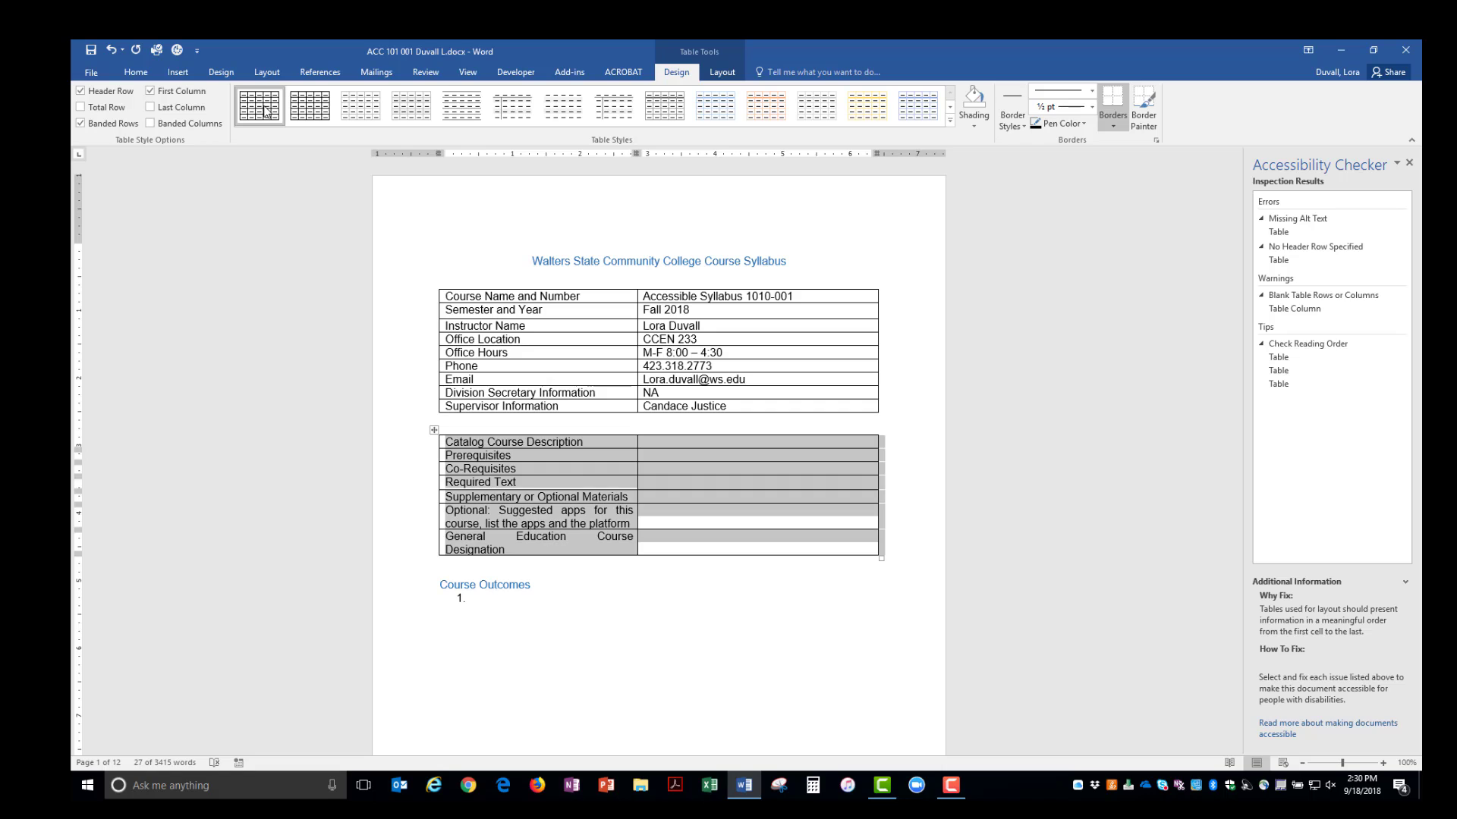
- Set the second table's alt text title and description to 'Catalog Course Description'
right_click(697, 466)
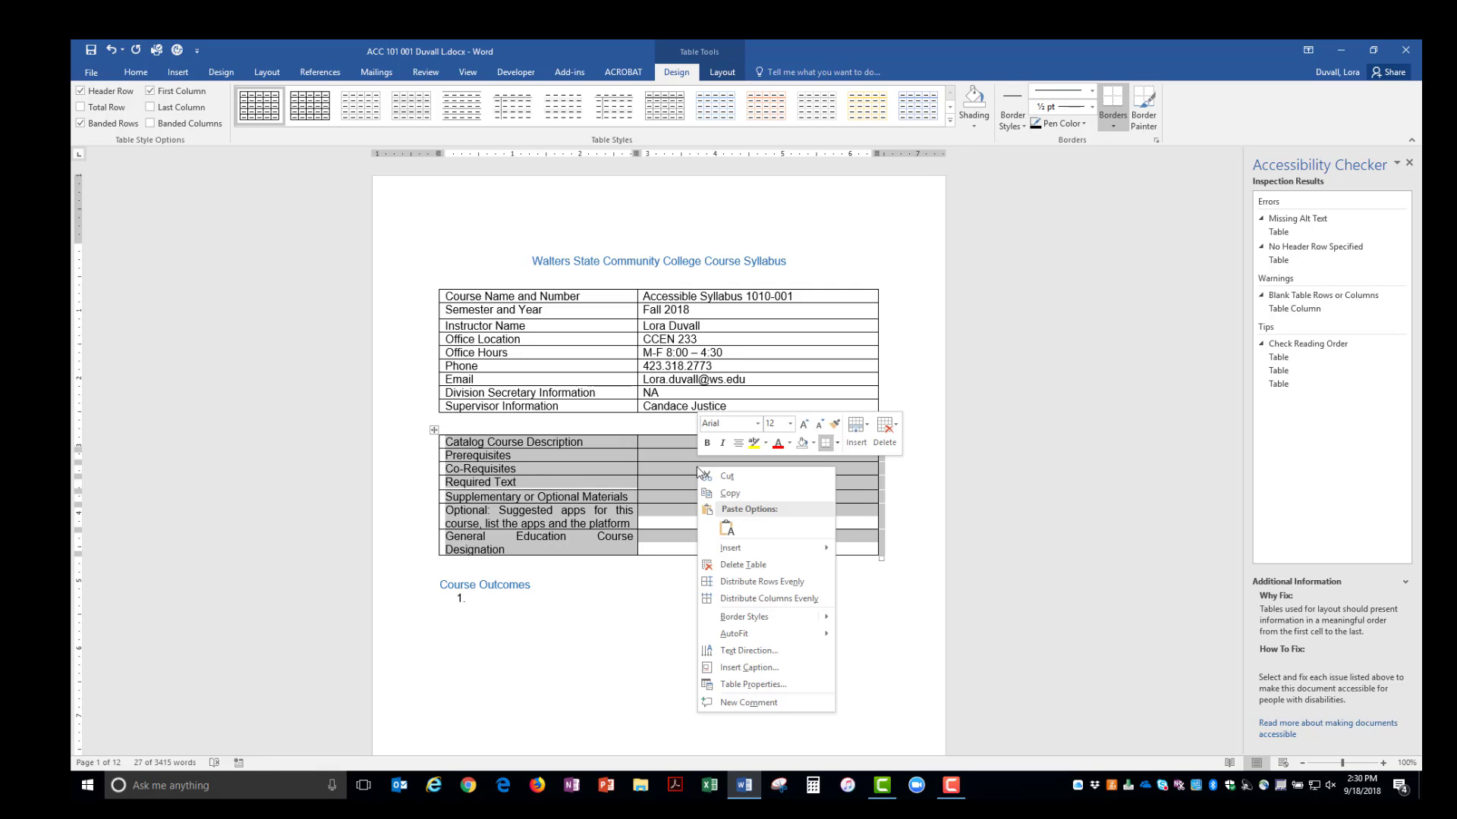
click(790, 685)
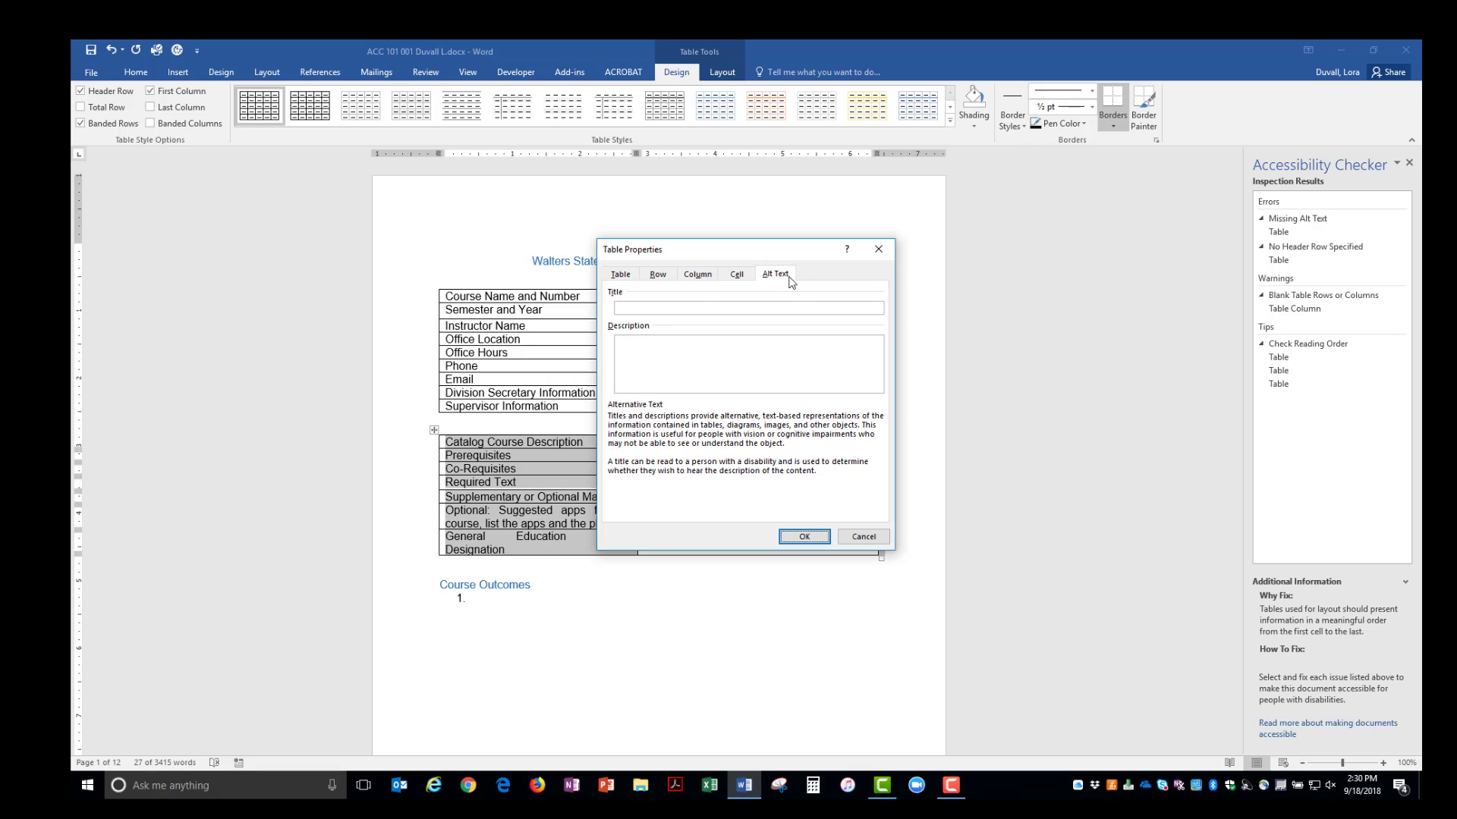
click(679, 309)
text(Catalog Course Description)
key(ctrl+a)
key(ctrl+c)
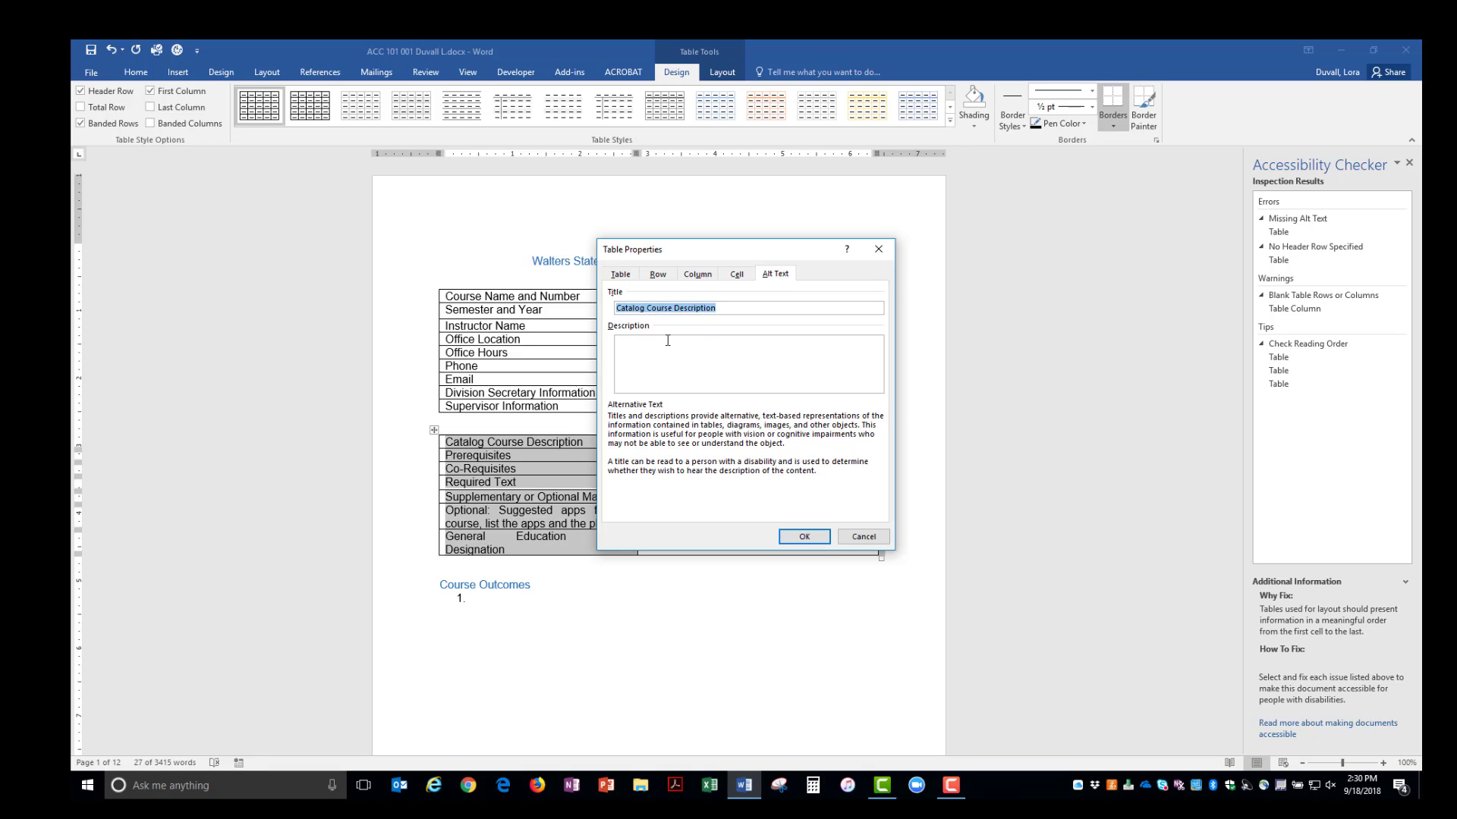
click(668, 342)
key(ctrl+v)
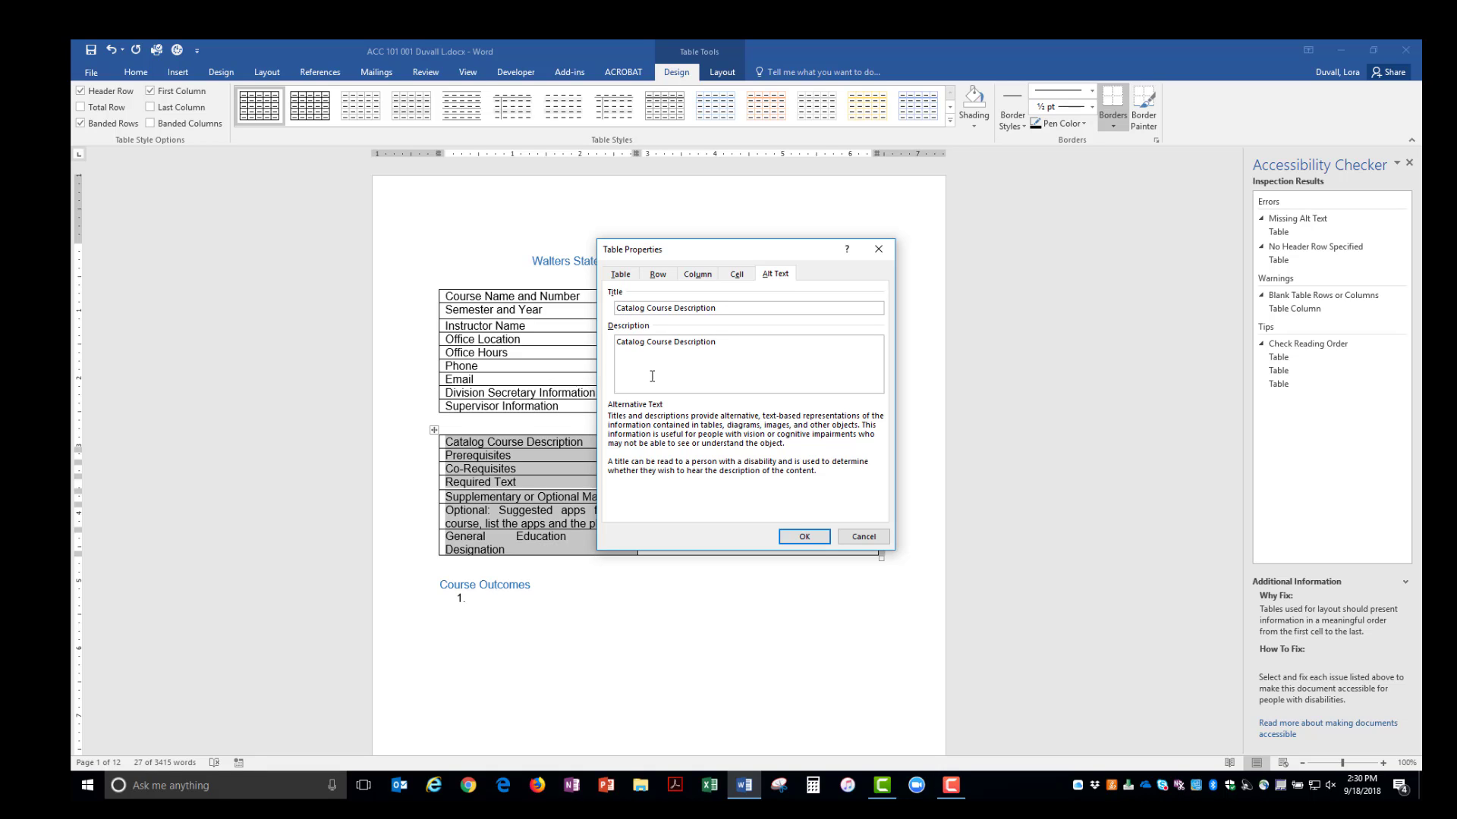
- Make the second table's header row repeat on every page
click(657, 275)
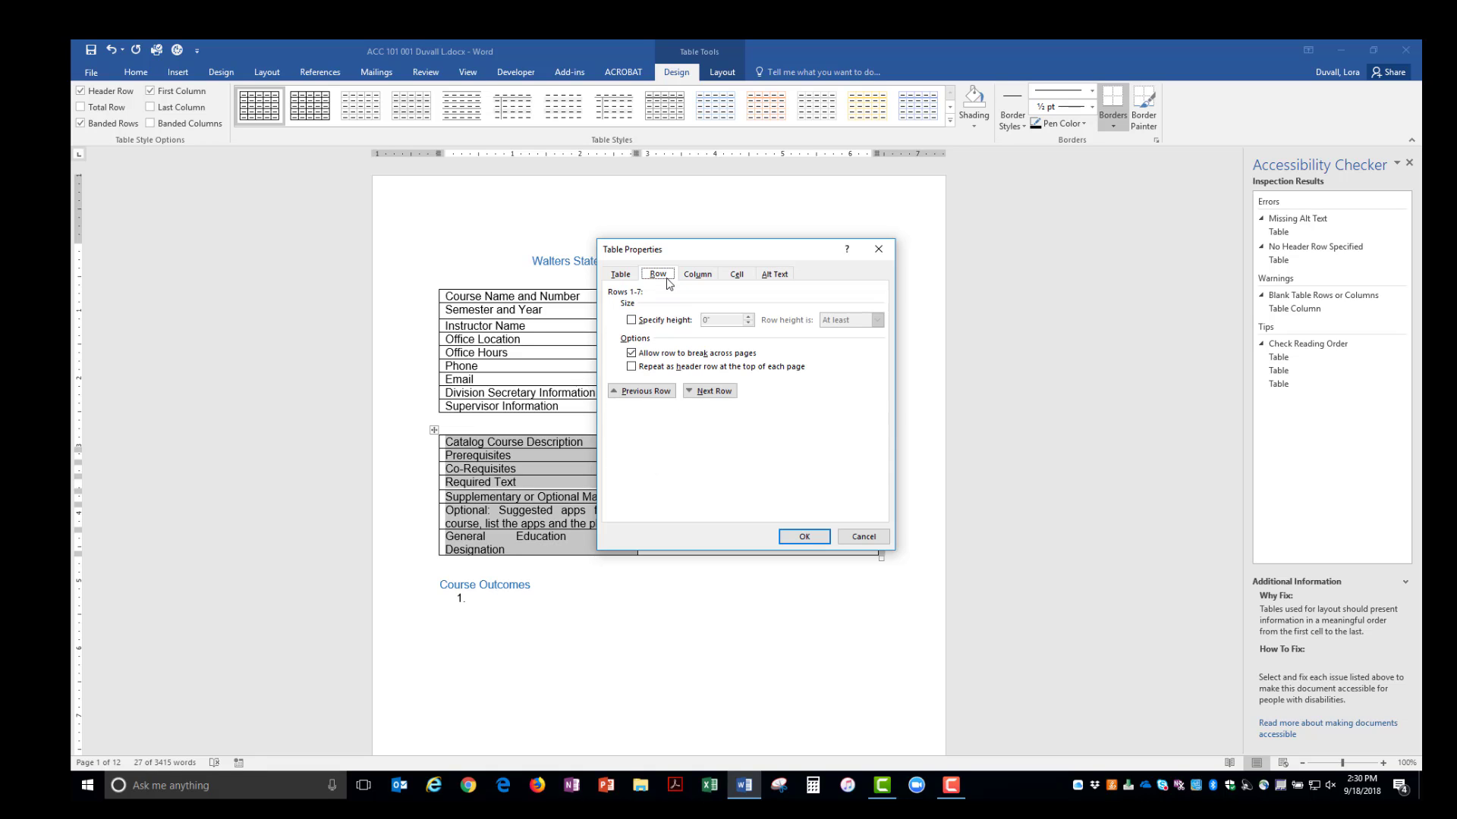
click(631, 367)
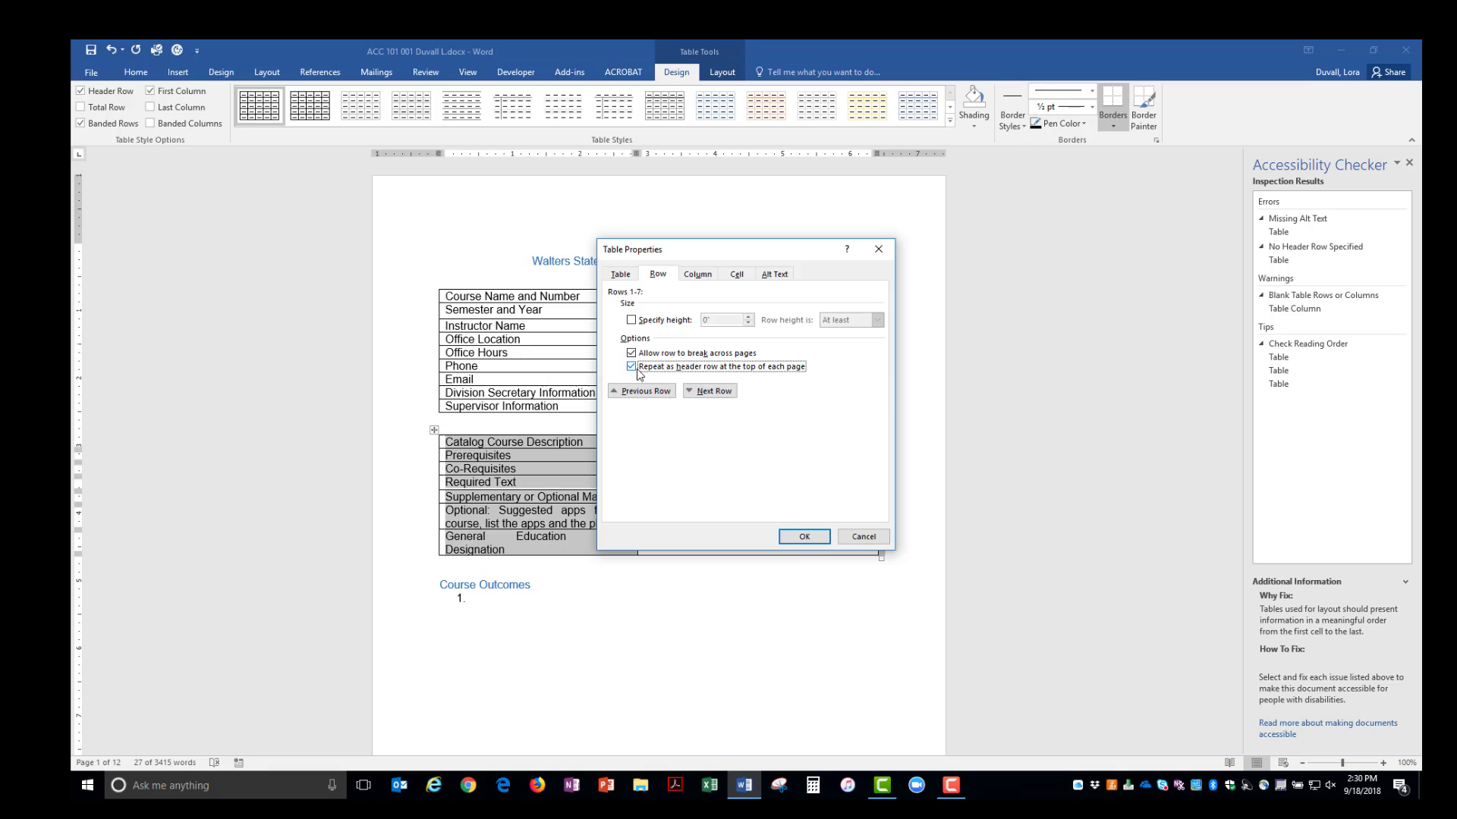
click(801, 541)
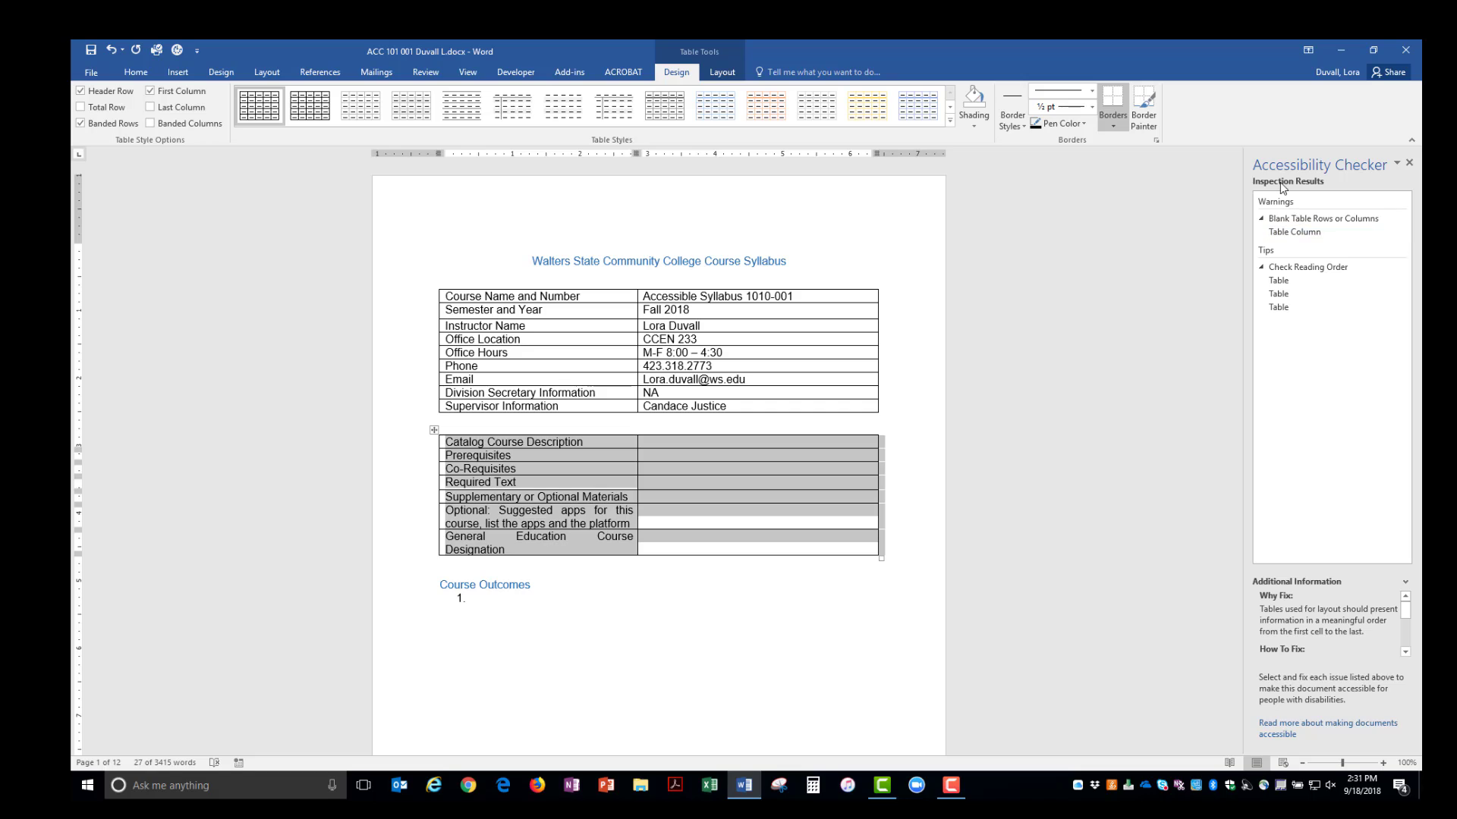
- Type NA in the first empty value cell and copy it
click(685, 442)
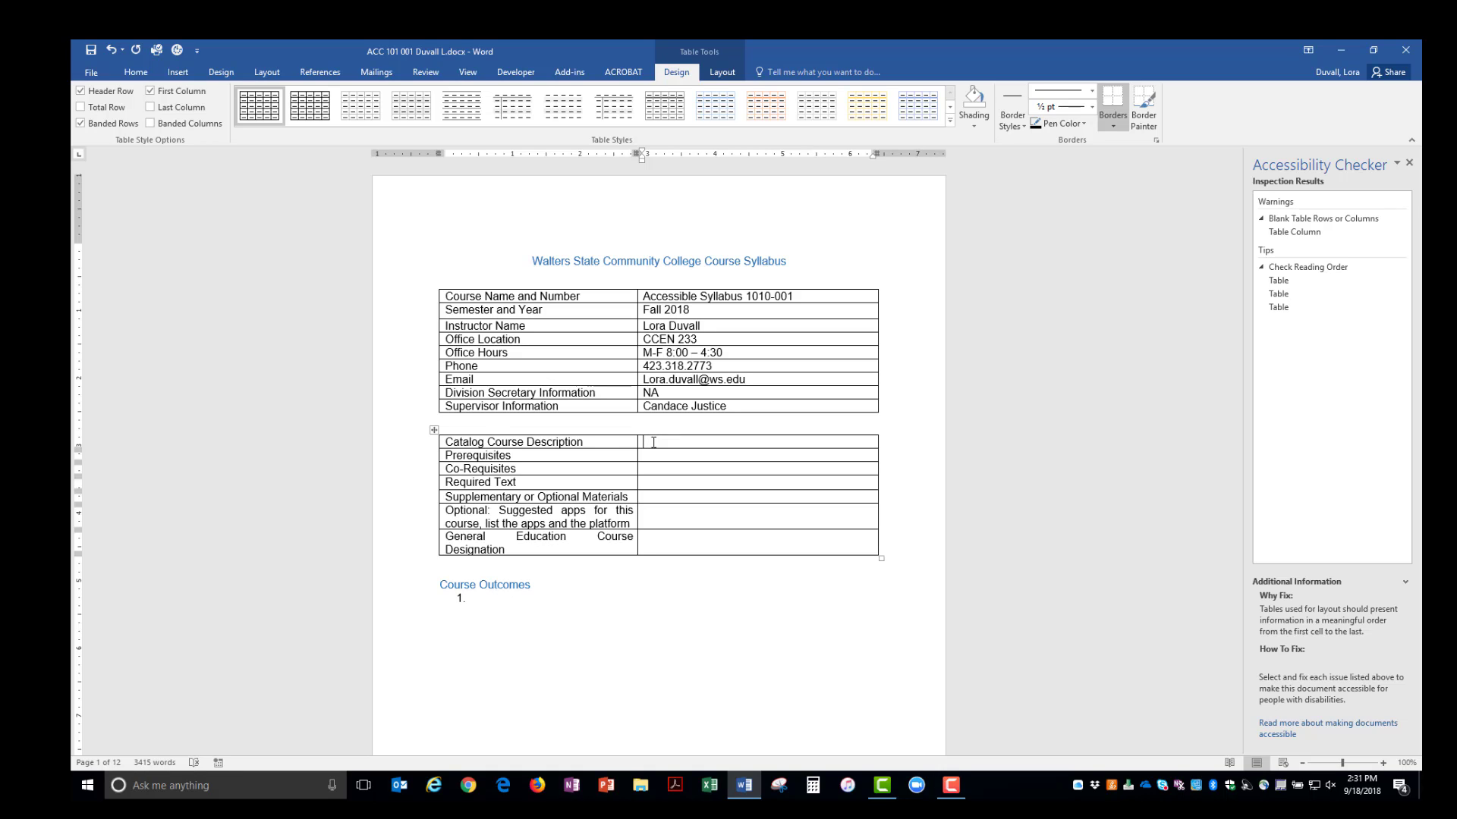
text(N)
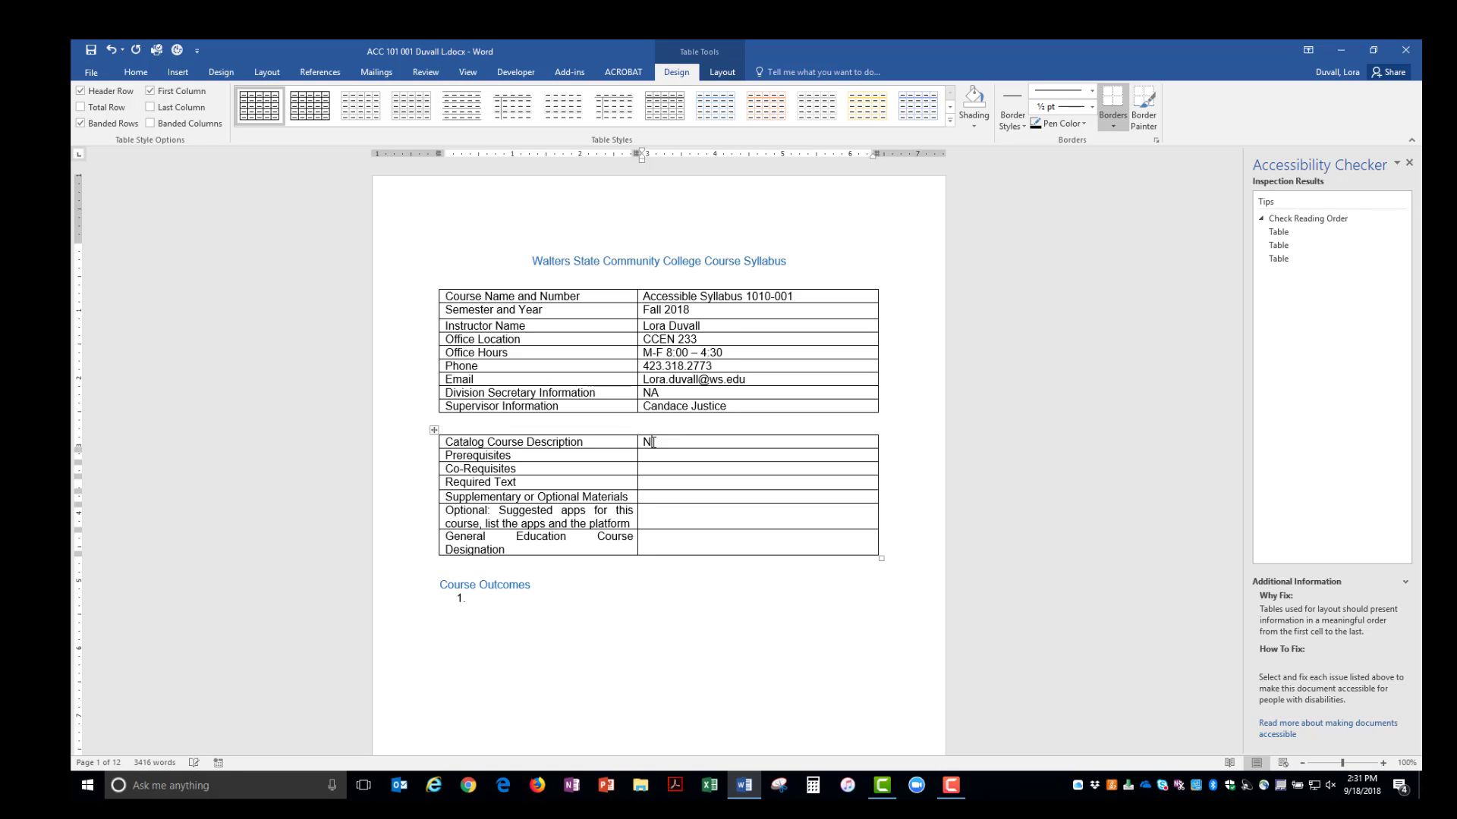
text(A)
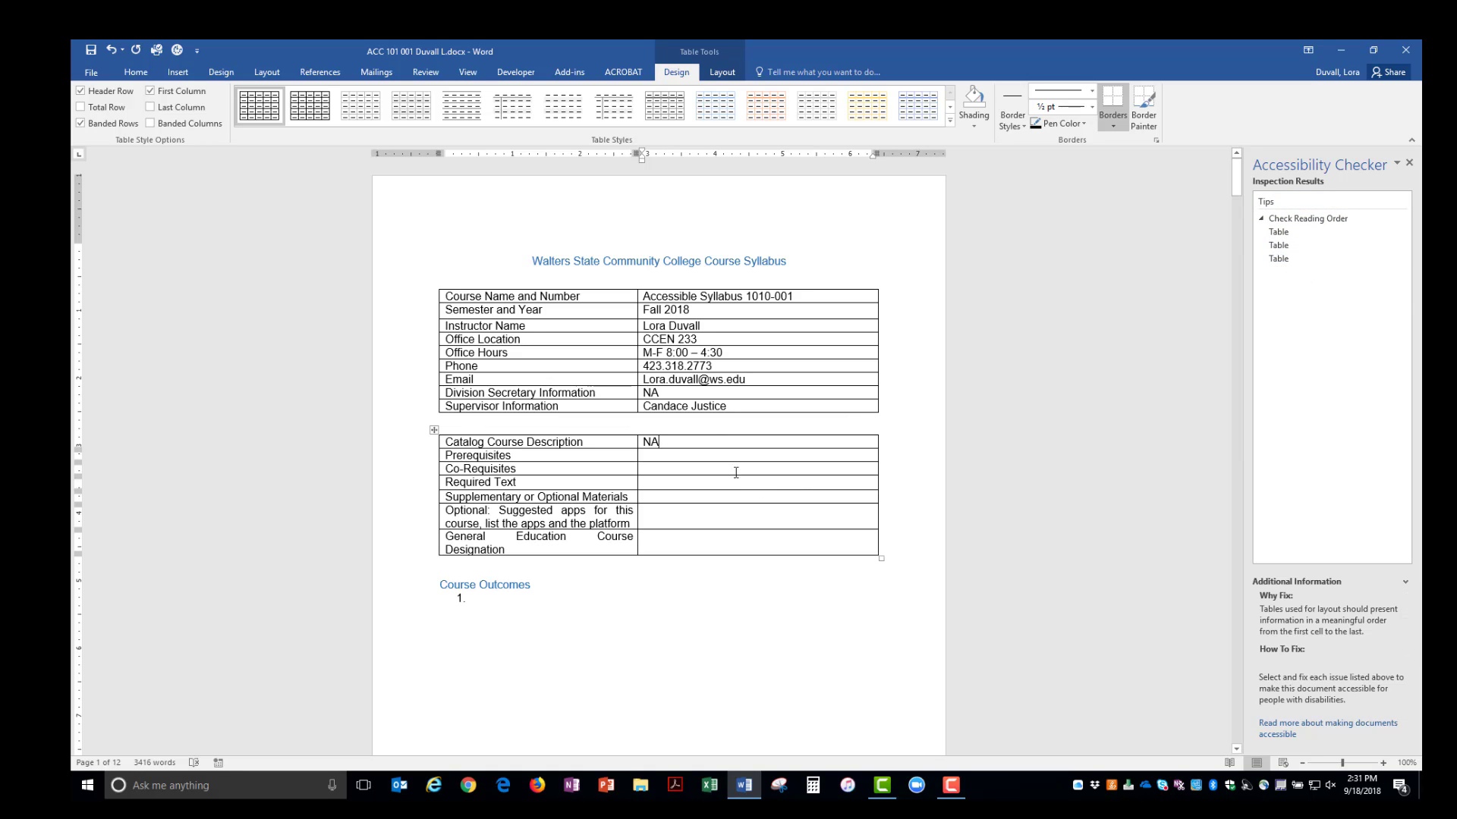
click(712, 459)
double_click(650, 442)
key(ctrl+c)
- Paste NA into Prerequisites, Co-Requisites, Required Text, Supplementary Materials and Optional apps cells
click(678, 456)
key(ctrl+v)
key(ctrl+v)
click(643, 482)
key(ctrl+v)
click(654, 498)
key(ctrl+v)
click(653, 513)
key(ctrl+v)
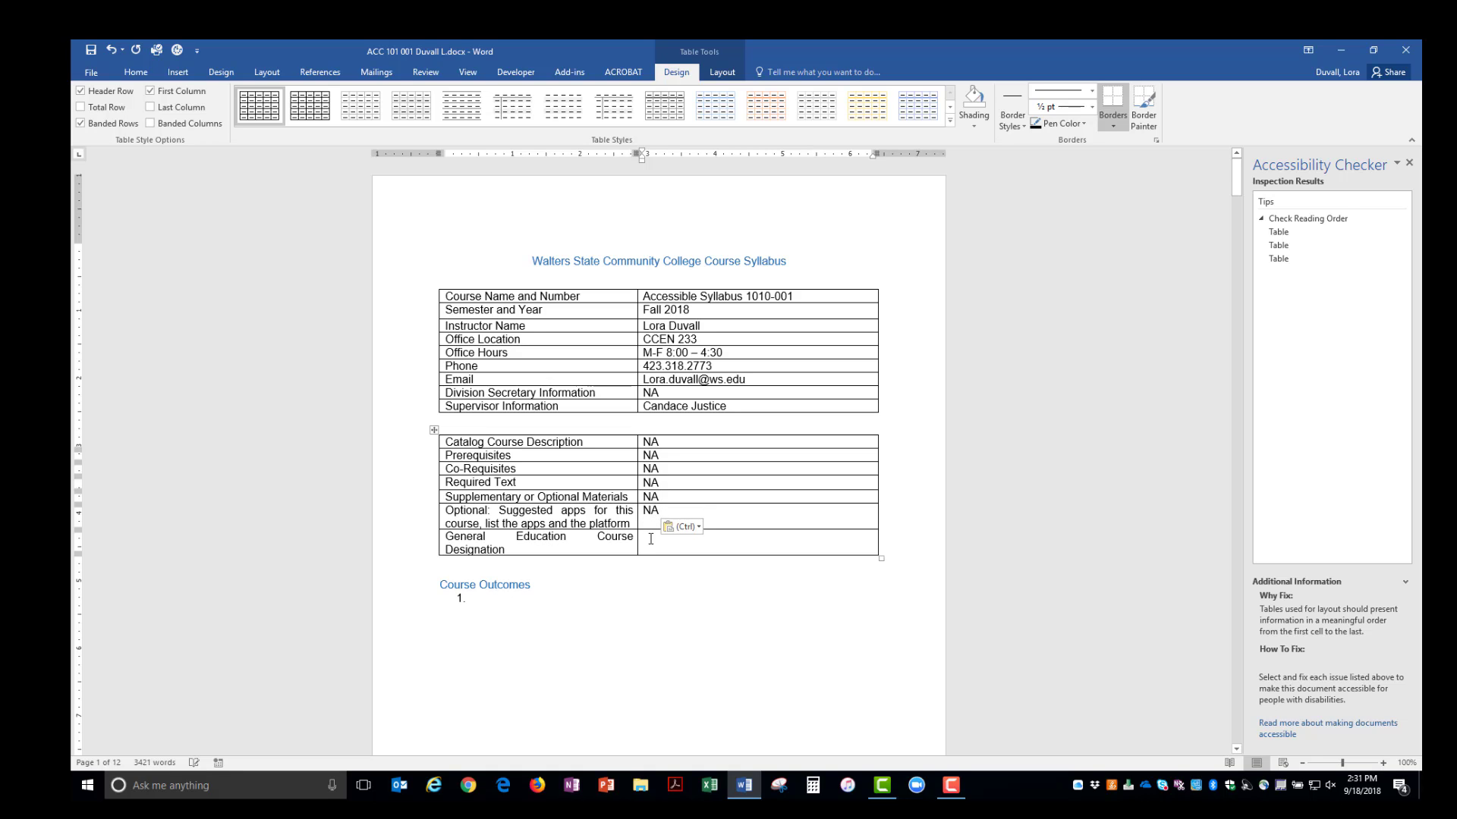
key(ctrl+v)
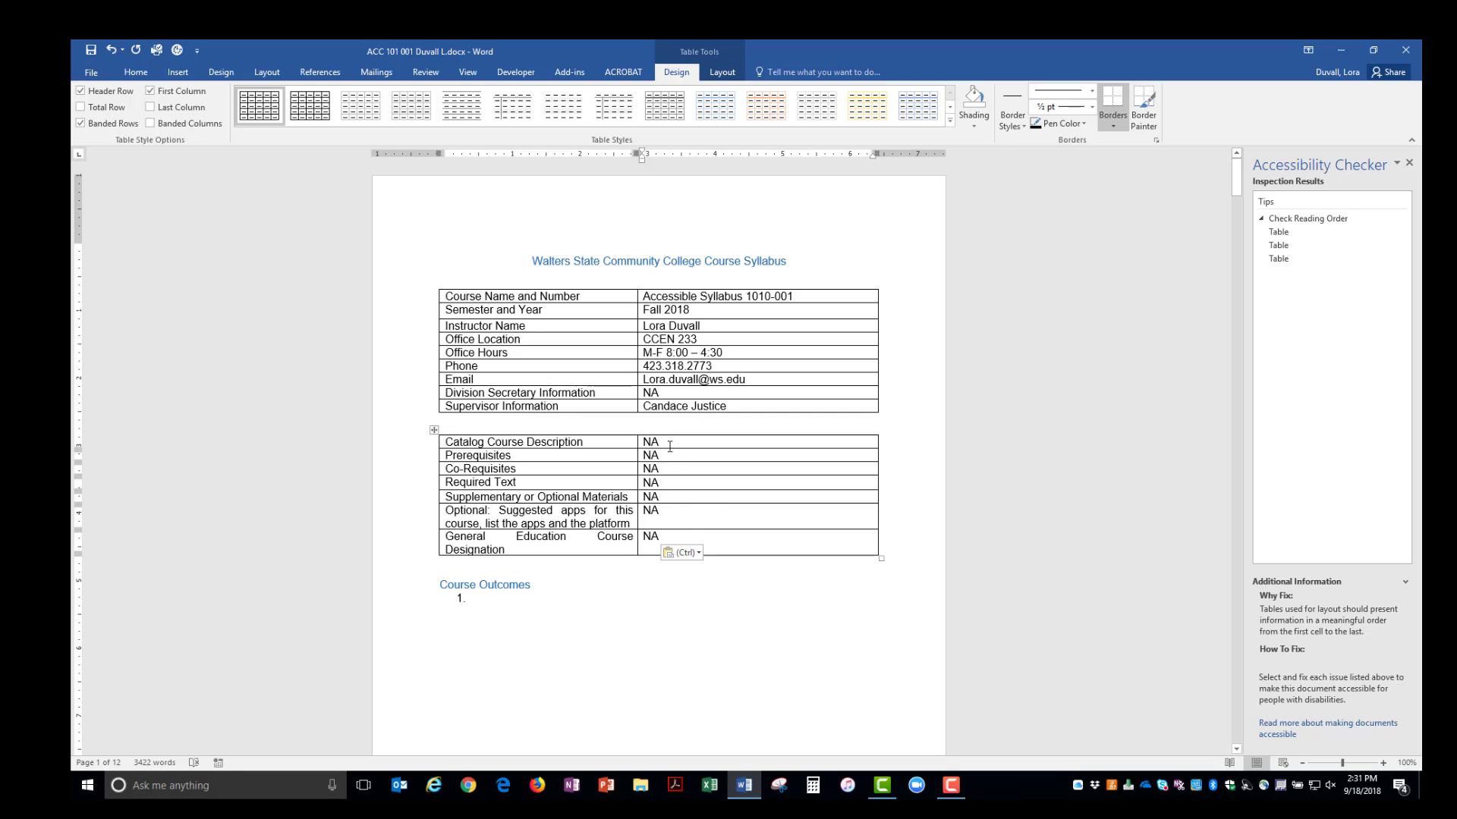
- Jump to the flagged Grading Scale table on page 2 and select the whole table
click(1282, 234)
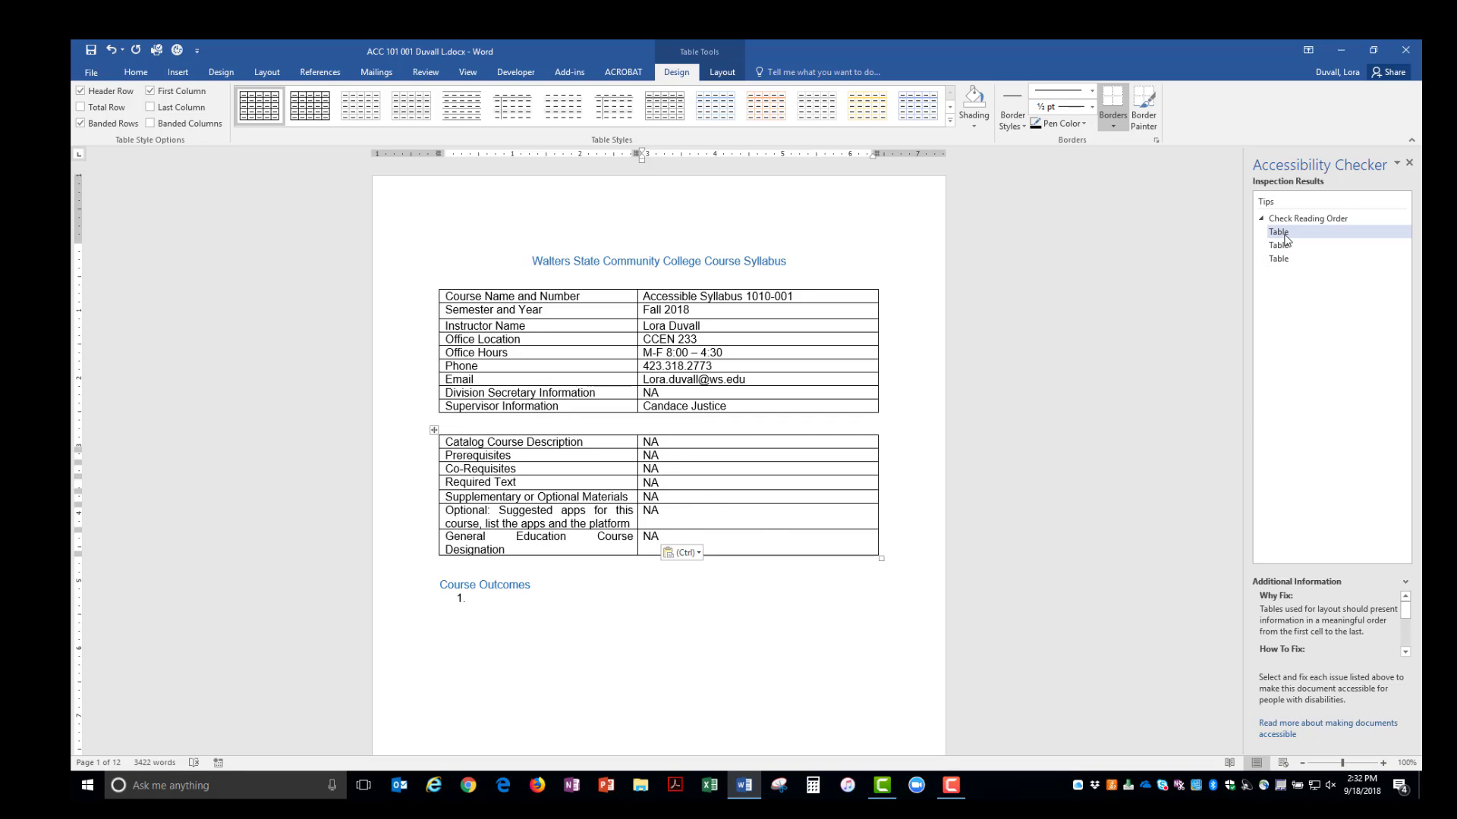
click(1284, 238)
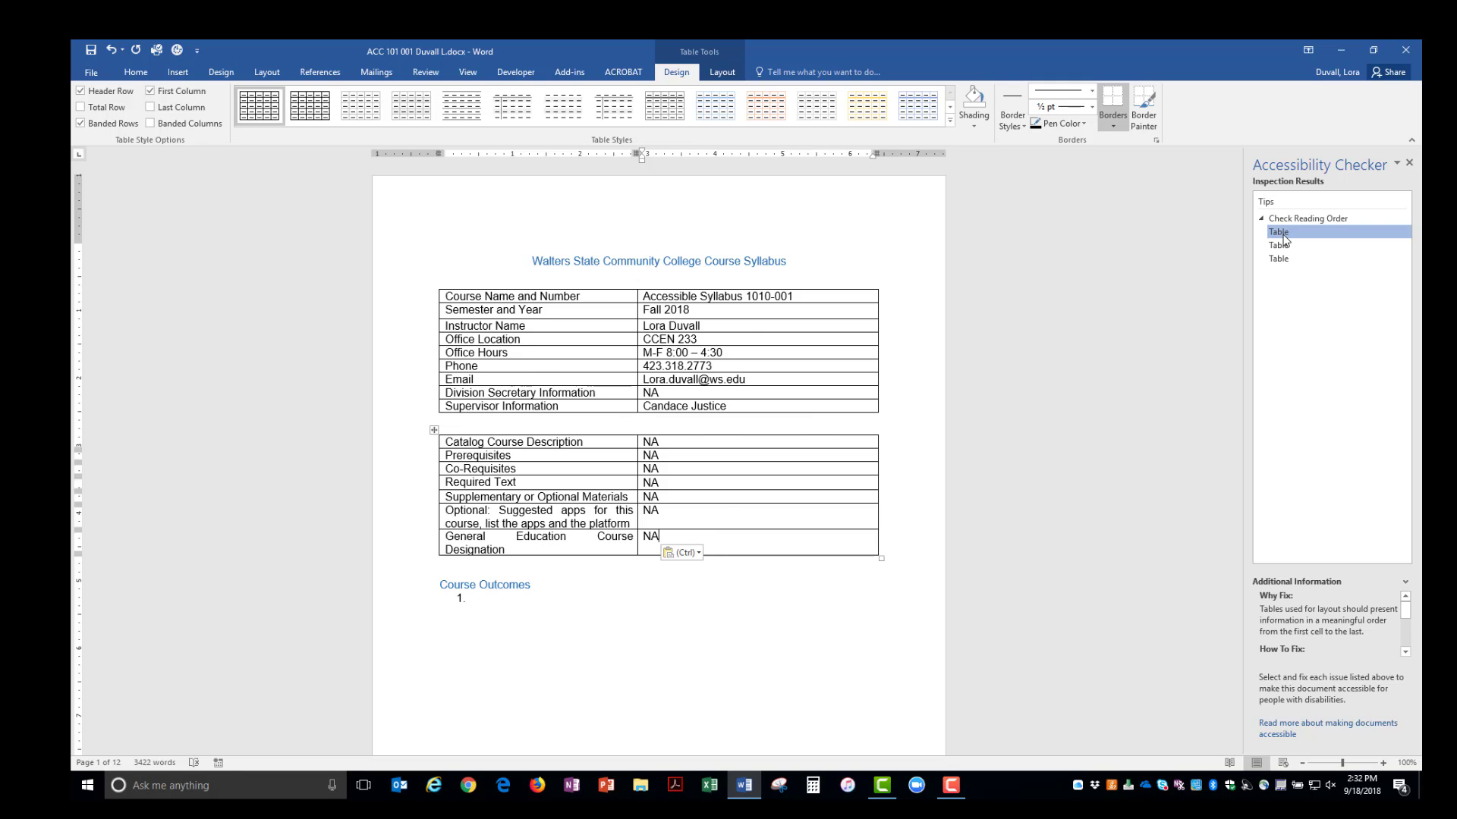
click(1285, 236)
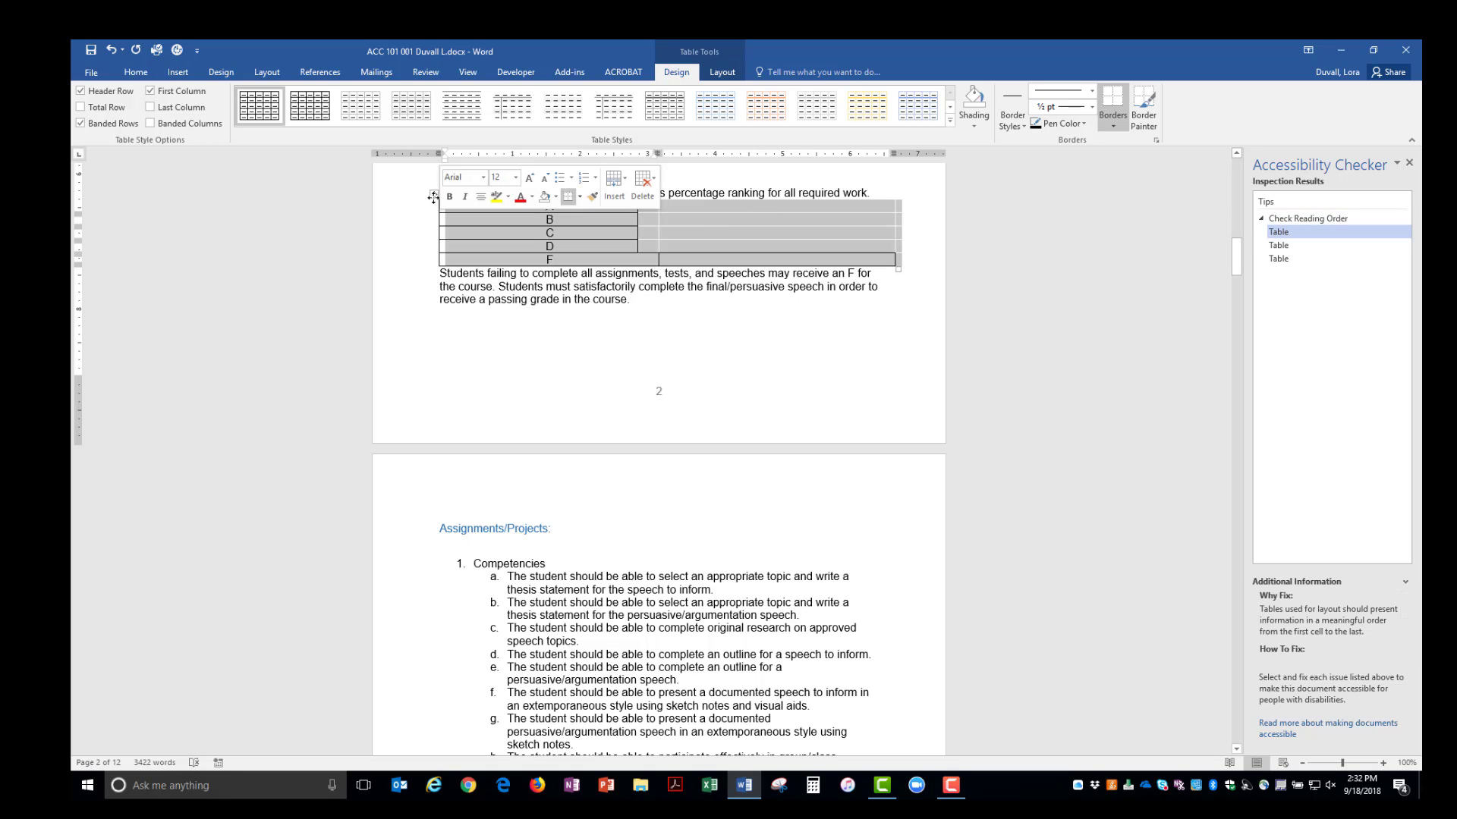
click(434, 196)
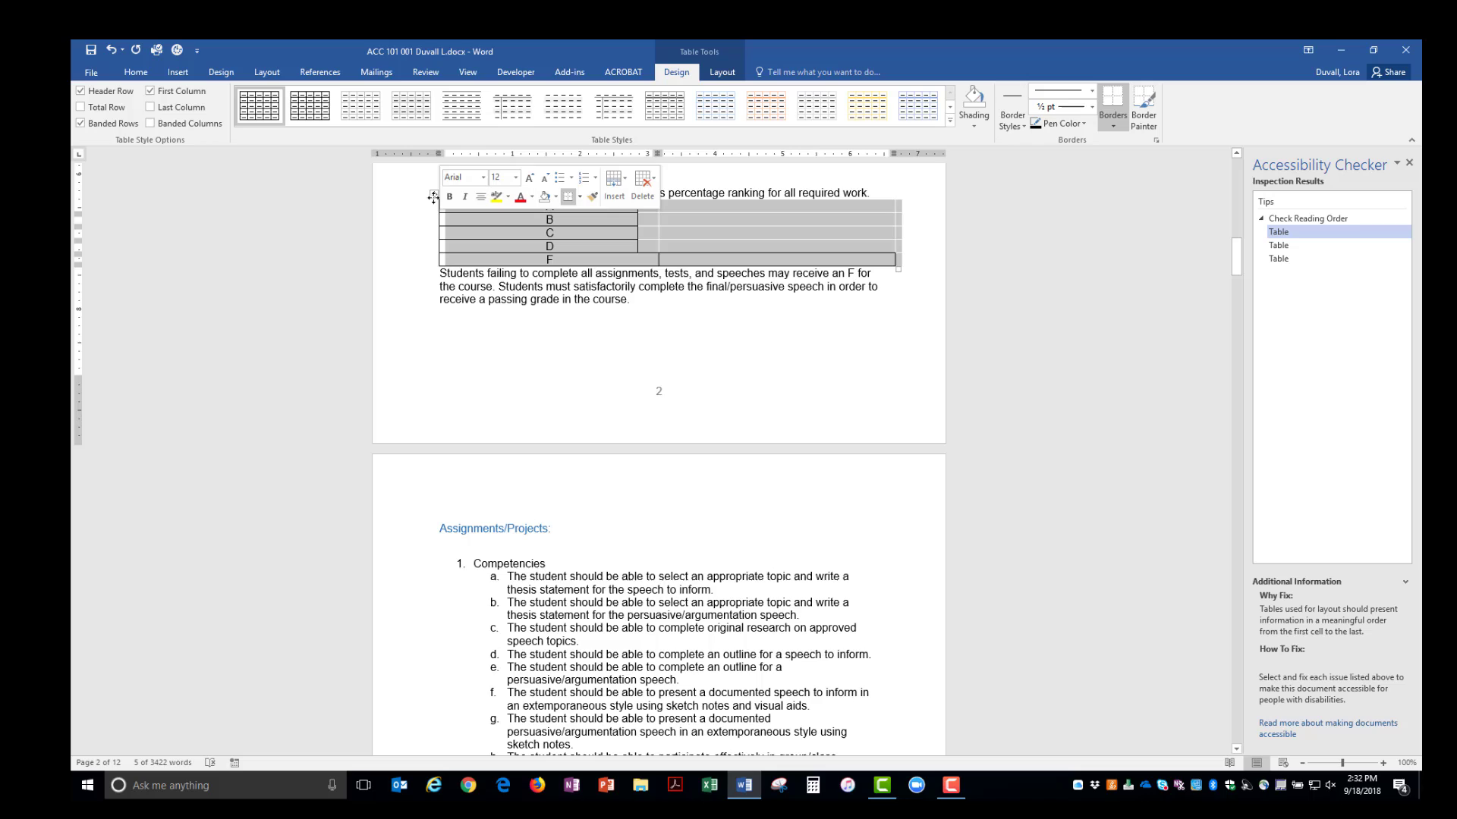
- Apply the Table Grid style to the Grading Scale table and make its header row repeat
click(269, 101)
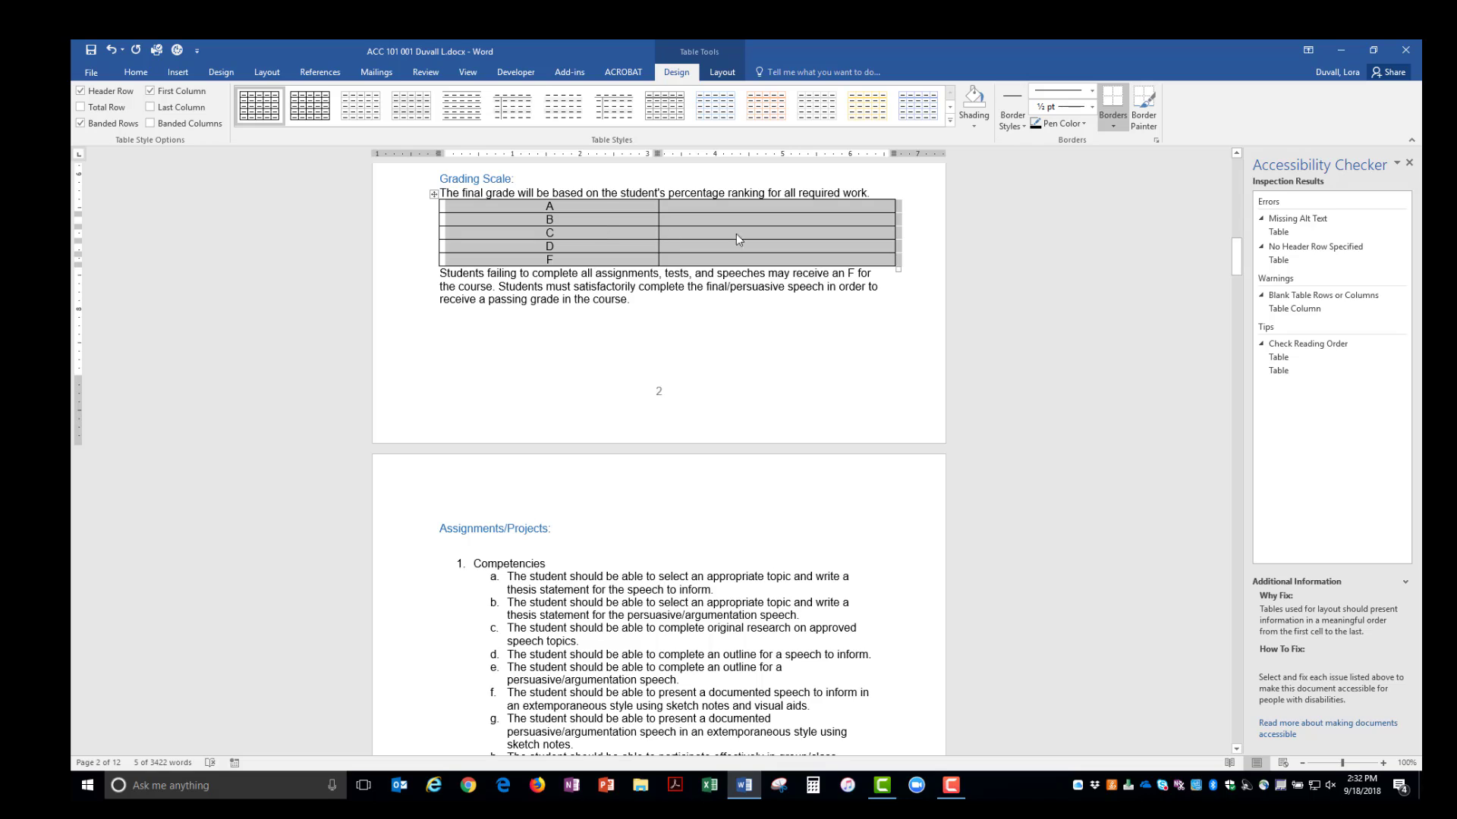
right_click(679, 220)
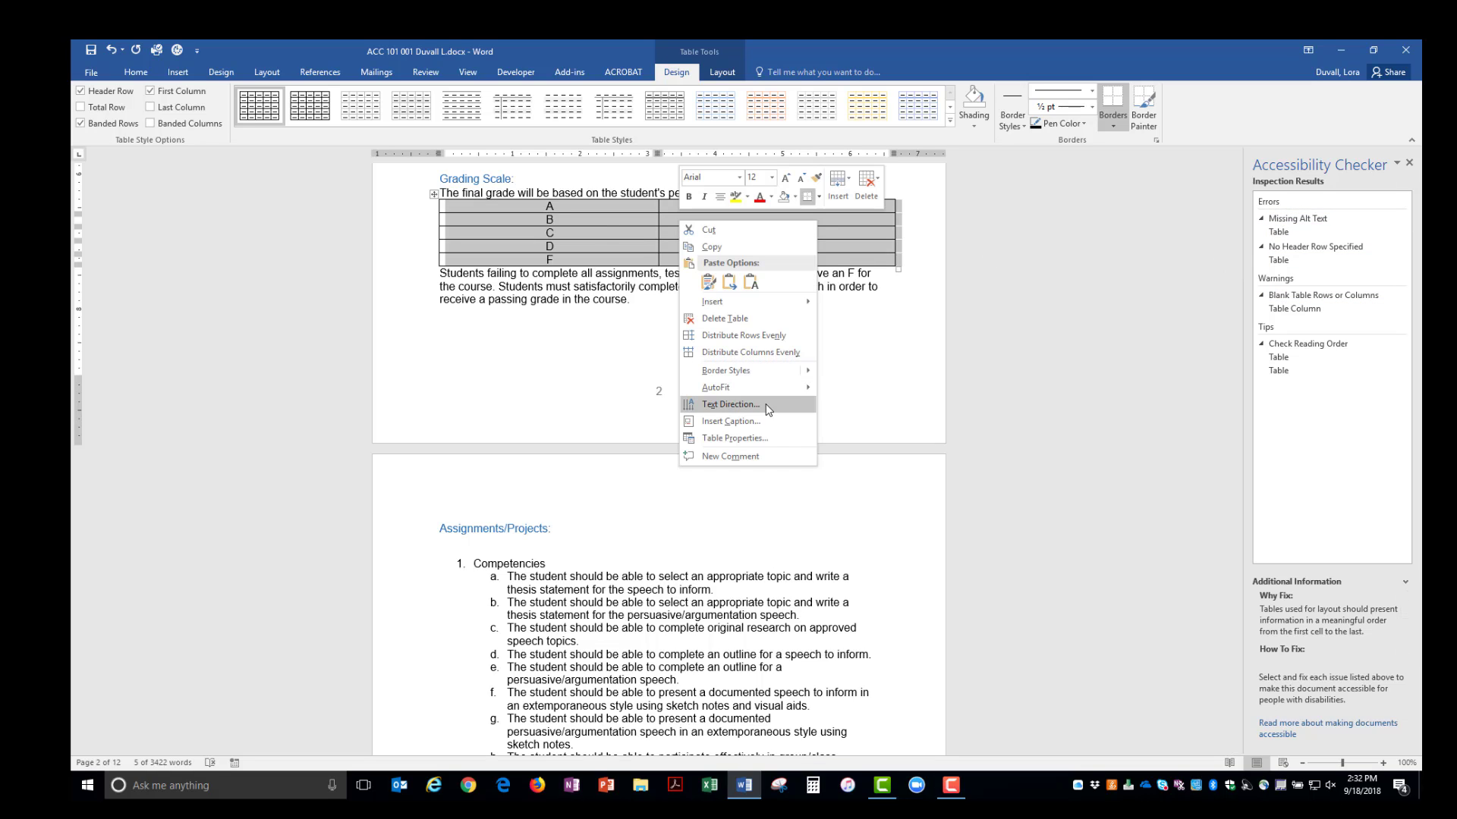
click(764, 438)
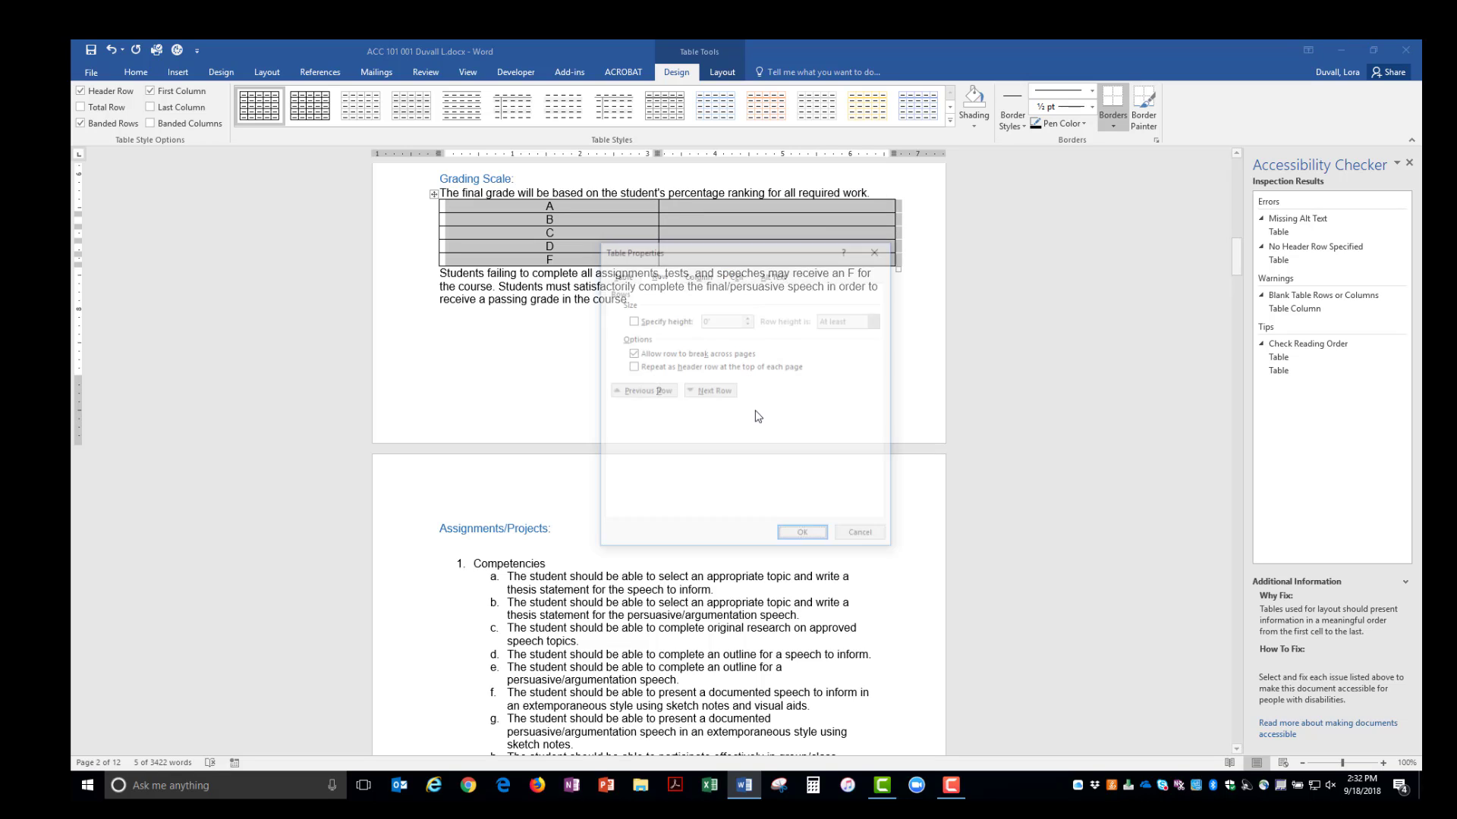
click(633, 367)
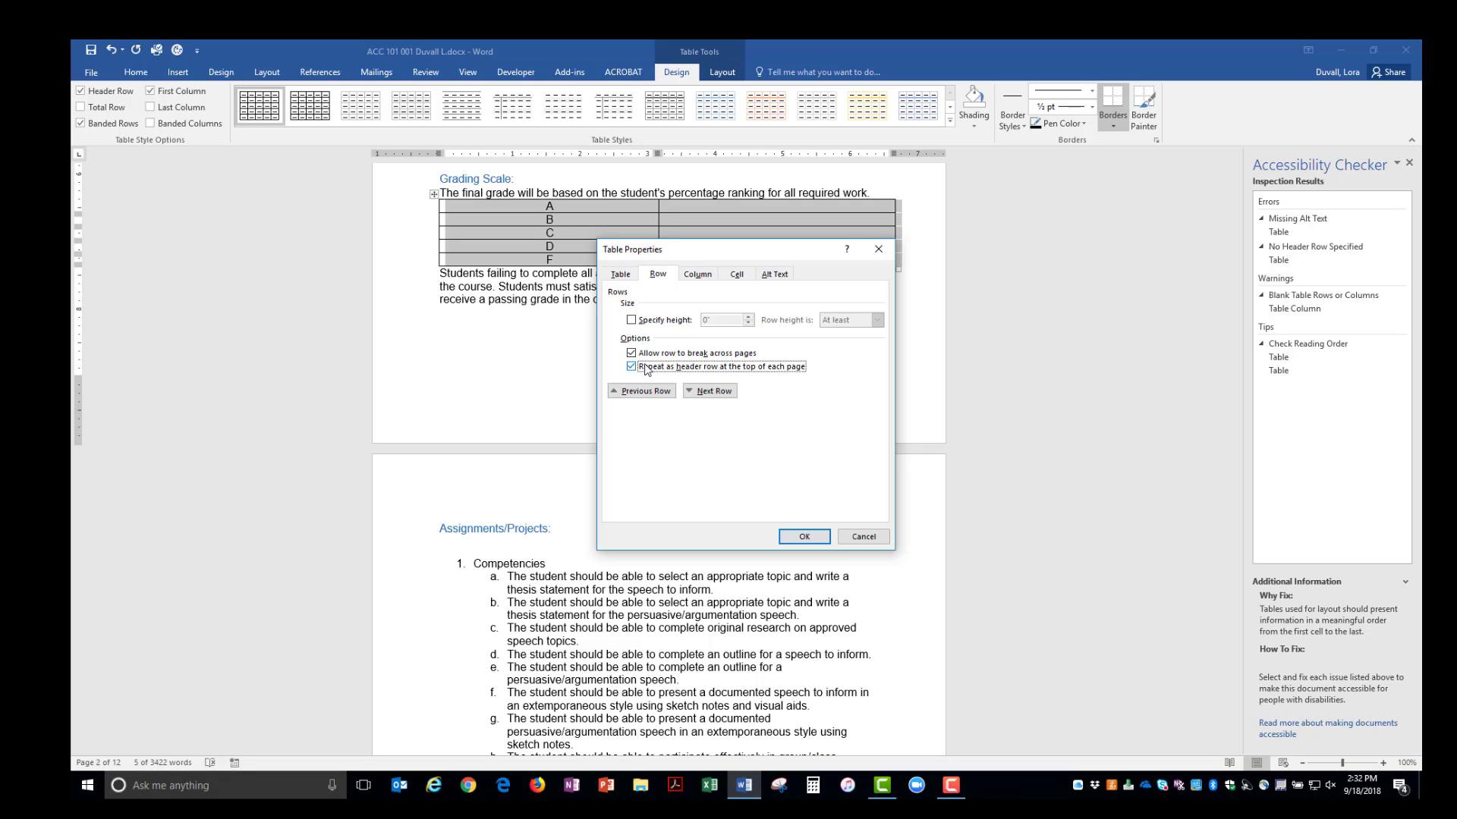
- Set the table's alt text title and description to 'Grading Scale' and confirm
click(773, 274)
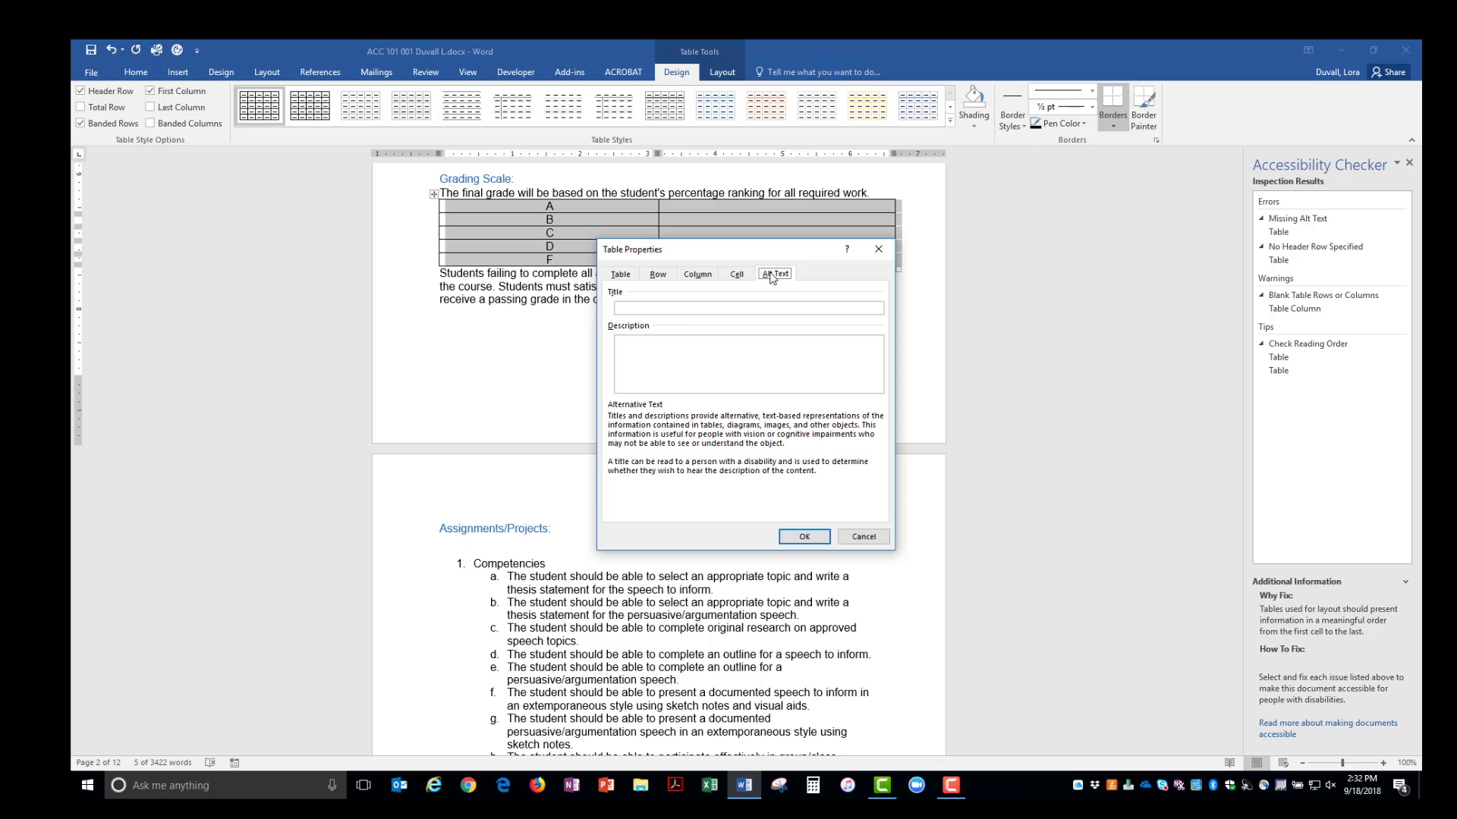
click(694, 306)
text(Grading Scale)
key(ctrl+a)
click(682, 342)
key(ctrl+v)
click(804, 538)
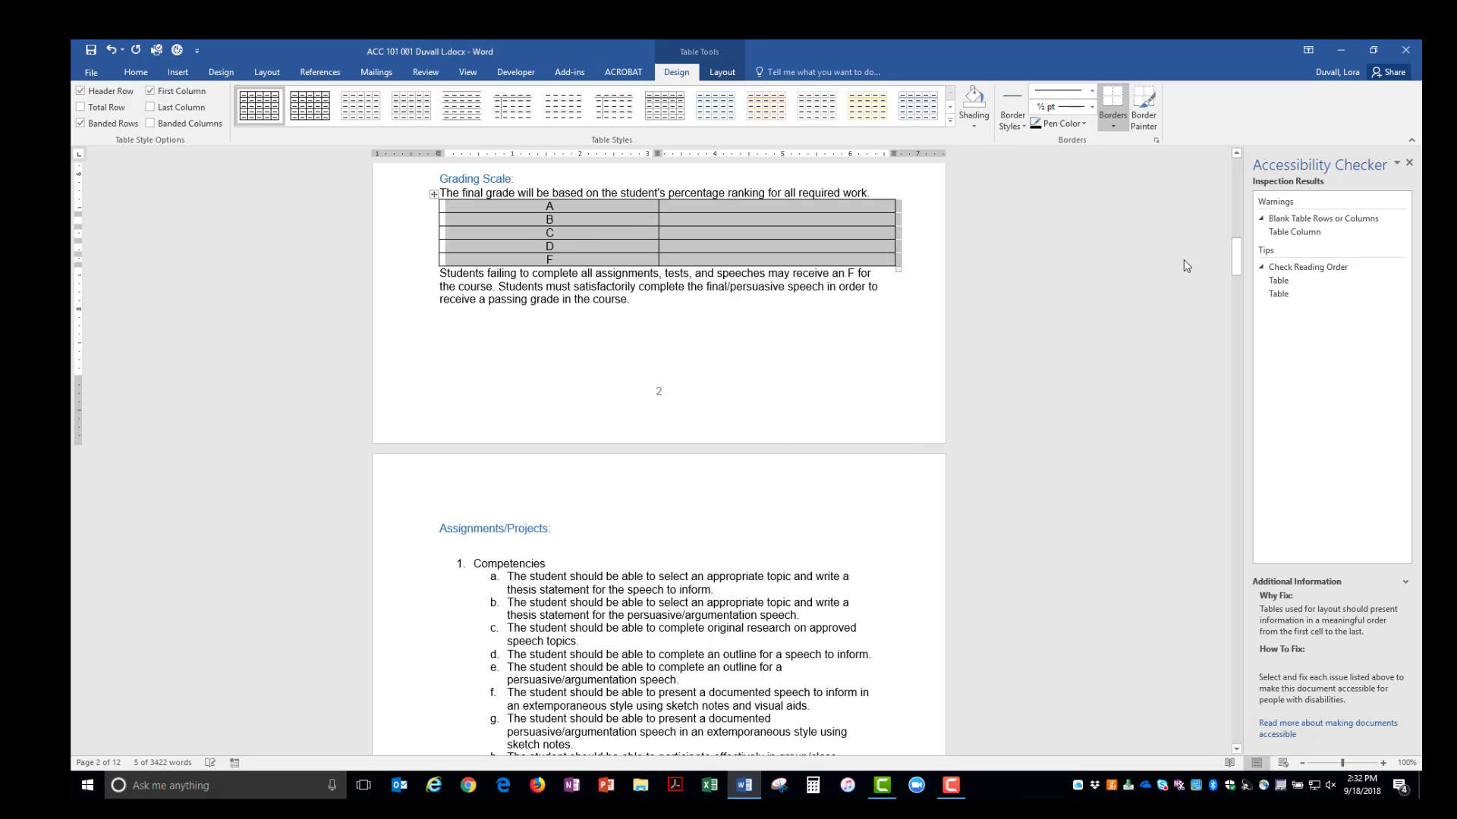
- Fill row A with 90-100% and row B with 80-89%, then bring the page 4 flagged table into view
click(1306, 220)
click(718, 206)
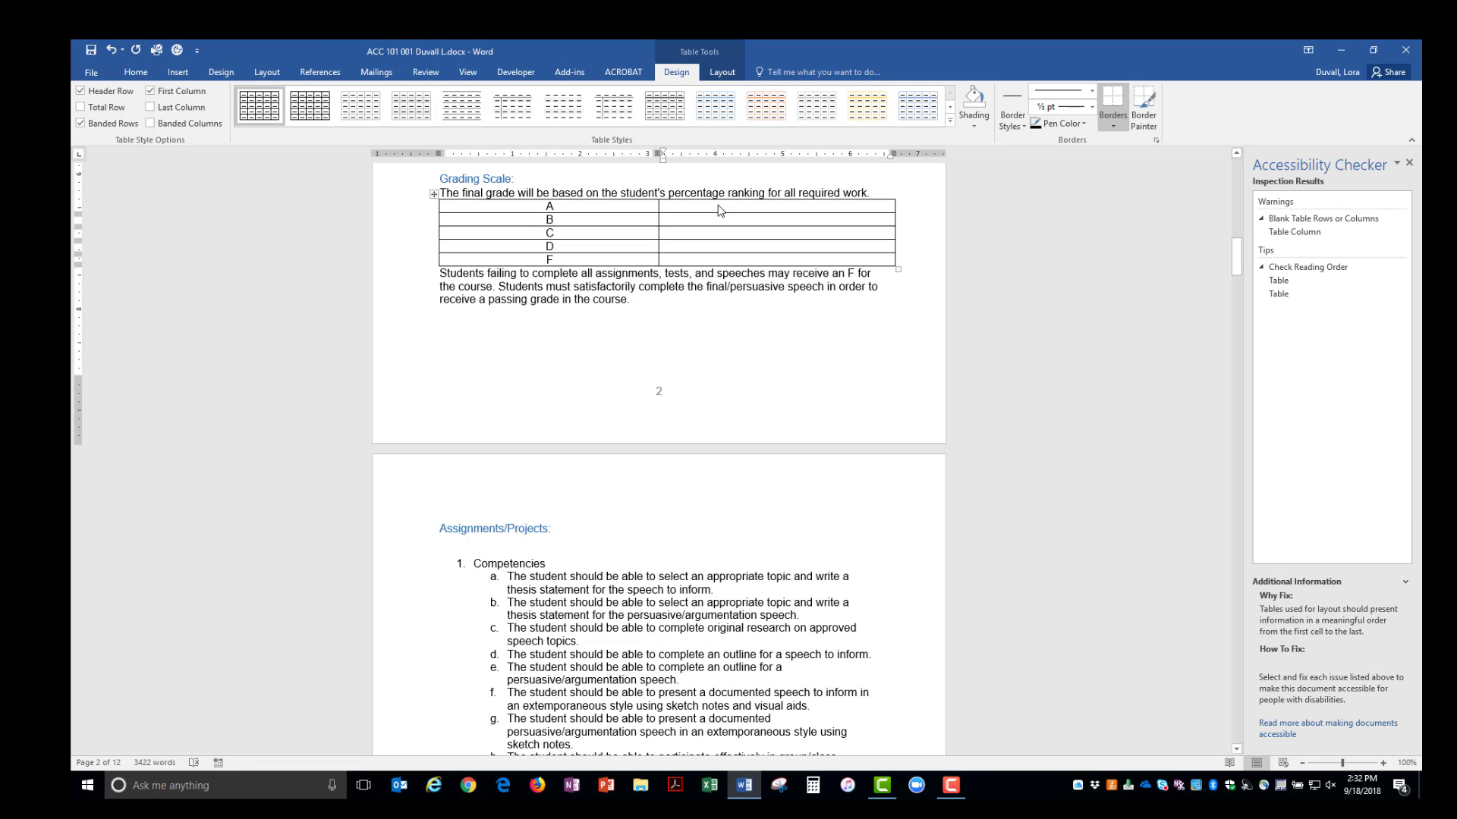
text(90-10)
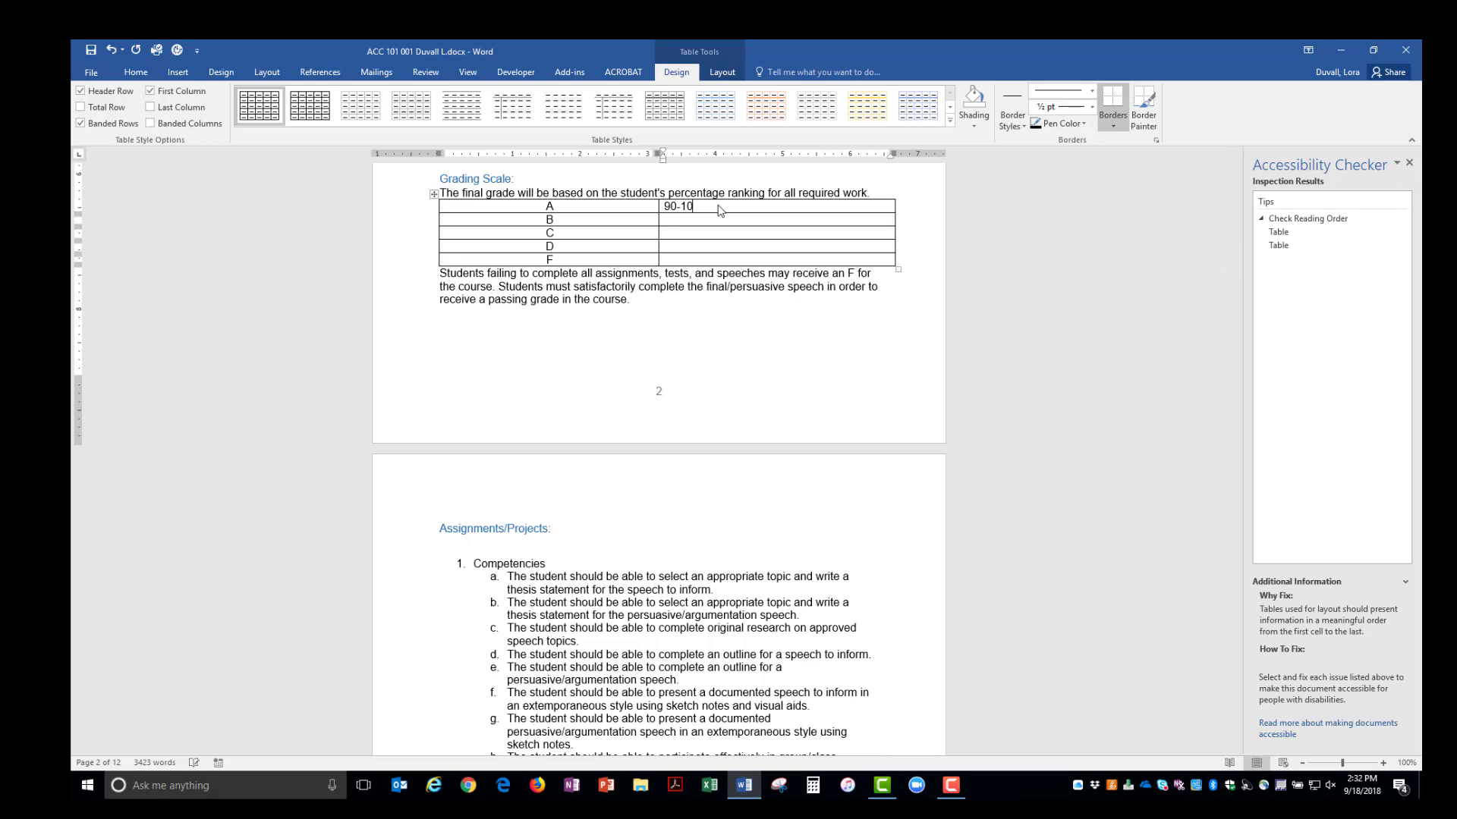
text(0%)
key(Down)
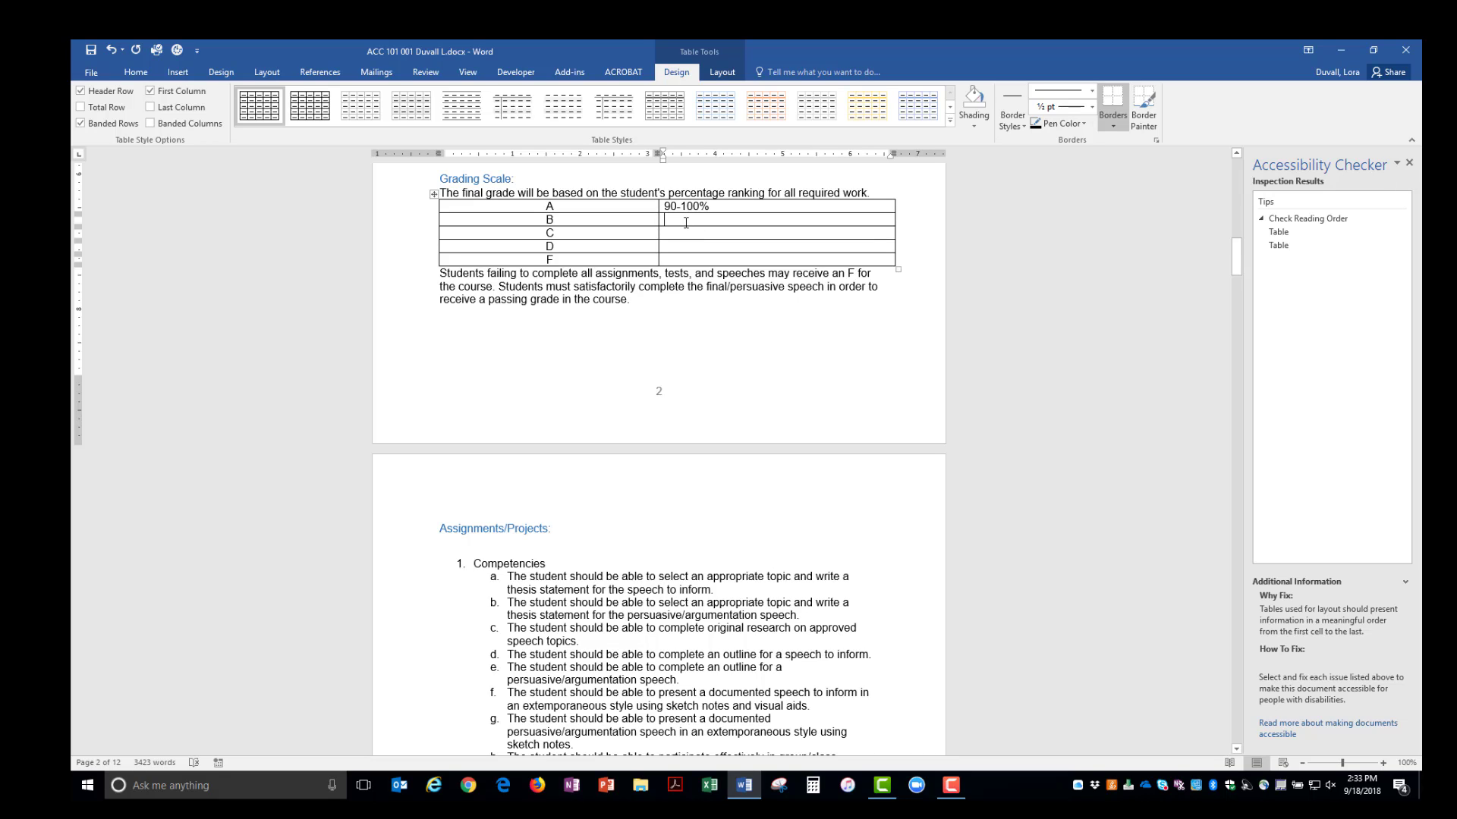
text(89-)
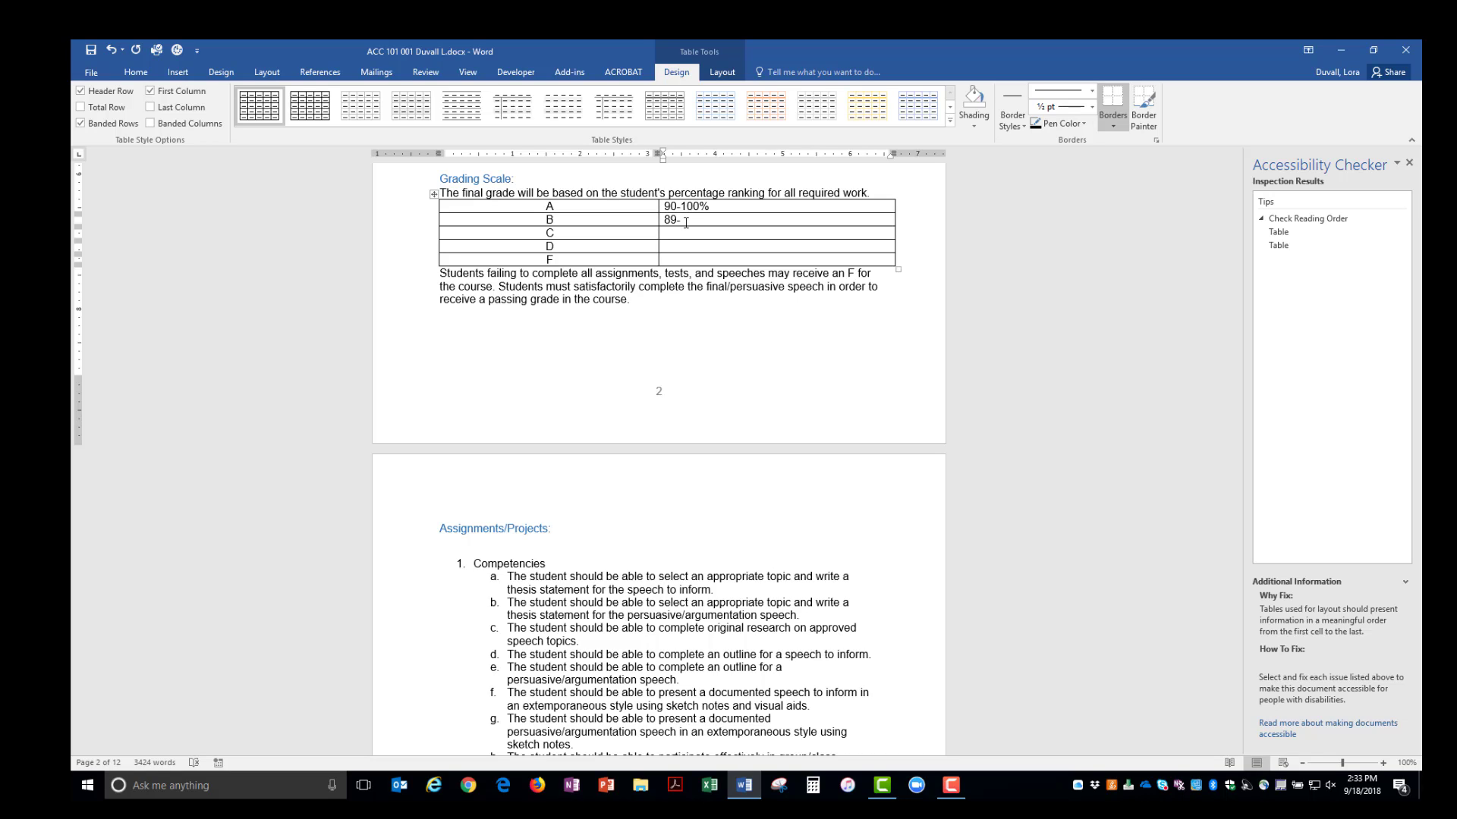
text(80%)
drag(686, 222, 669, 220)
text(80-89%)
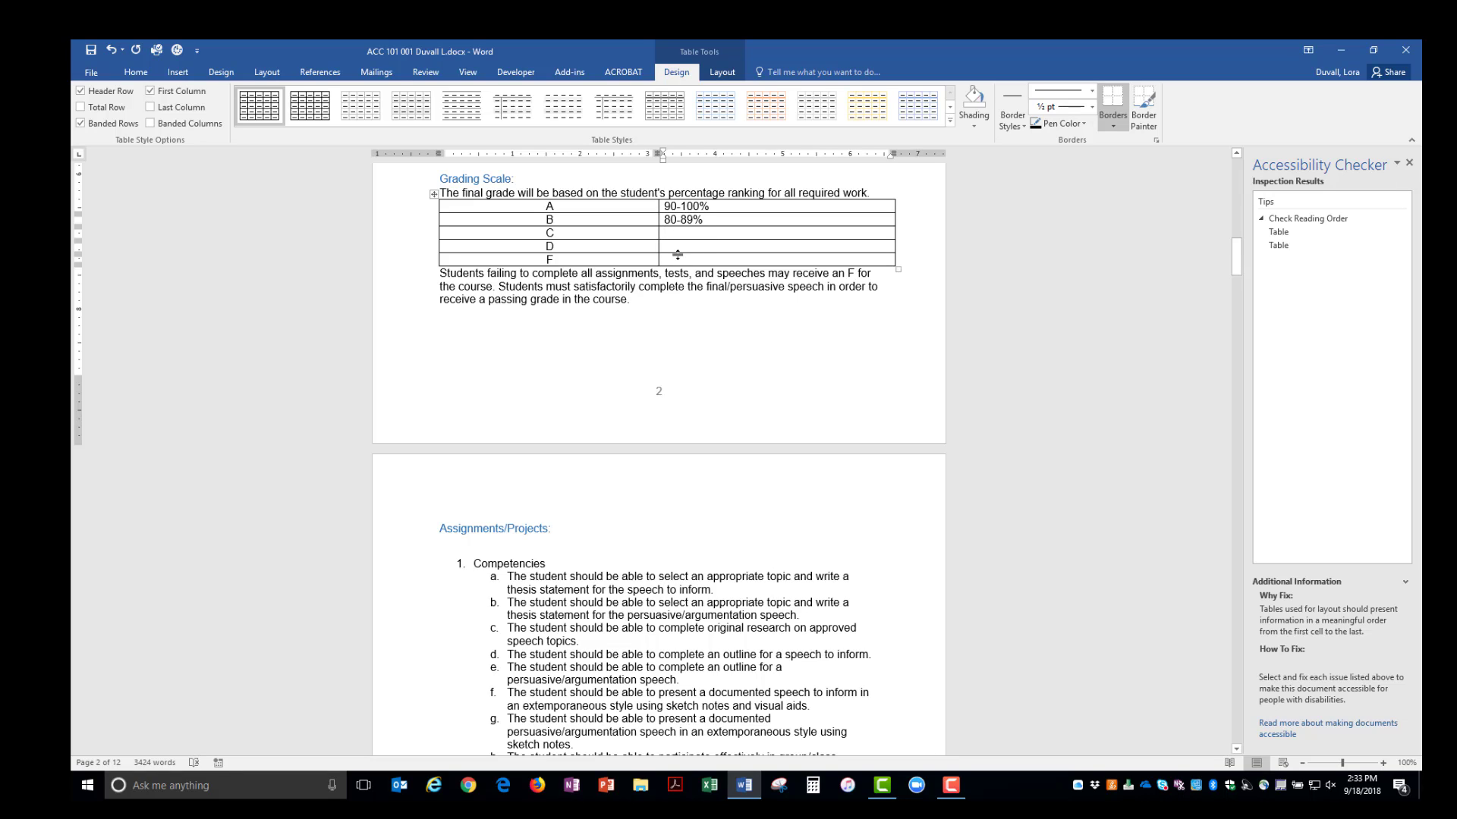
click(1281, 232)
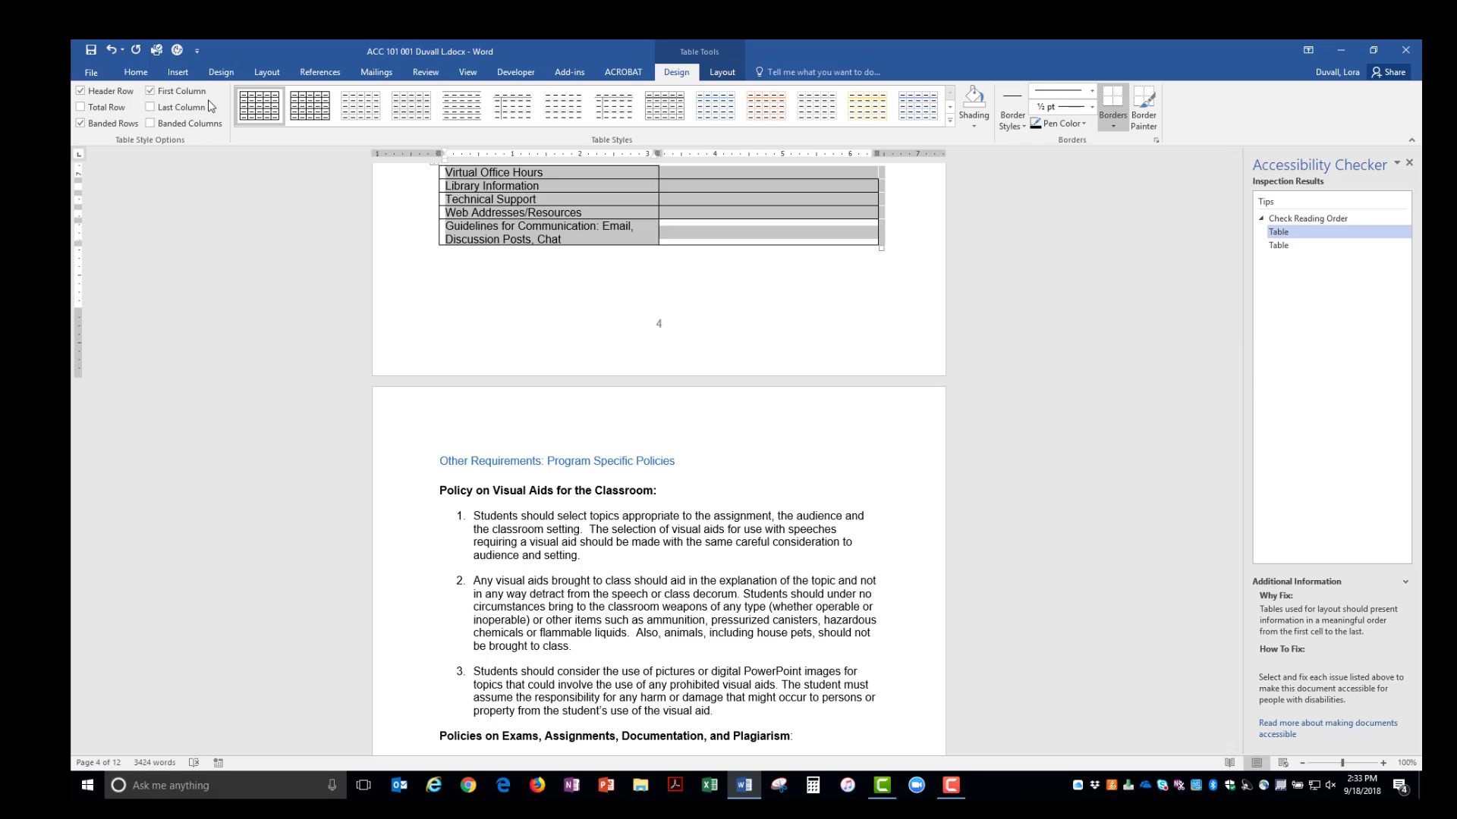
- Select the Online/Web-Enhanced table and apply the Table Grid style
scroll(432, 230, up, 2)
click(433, 229)
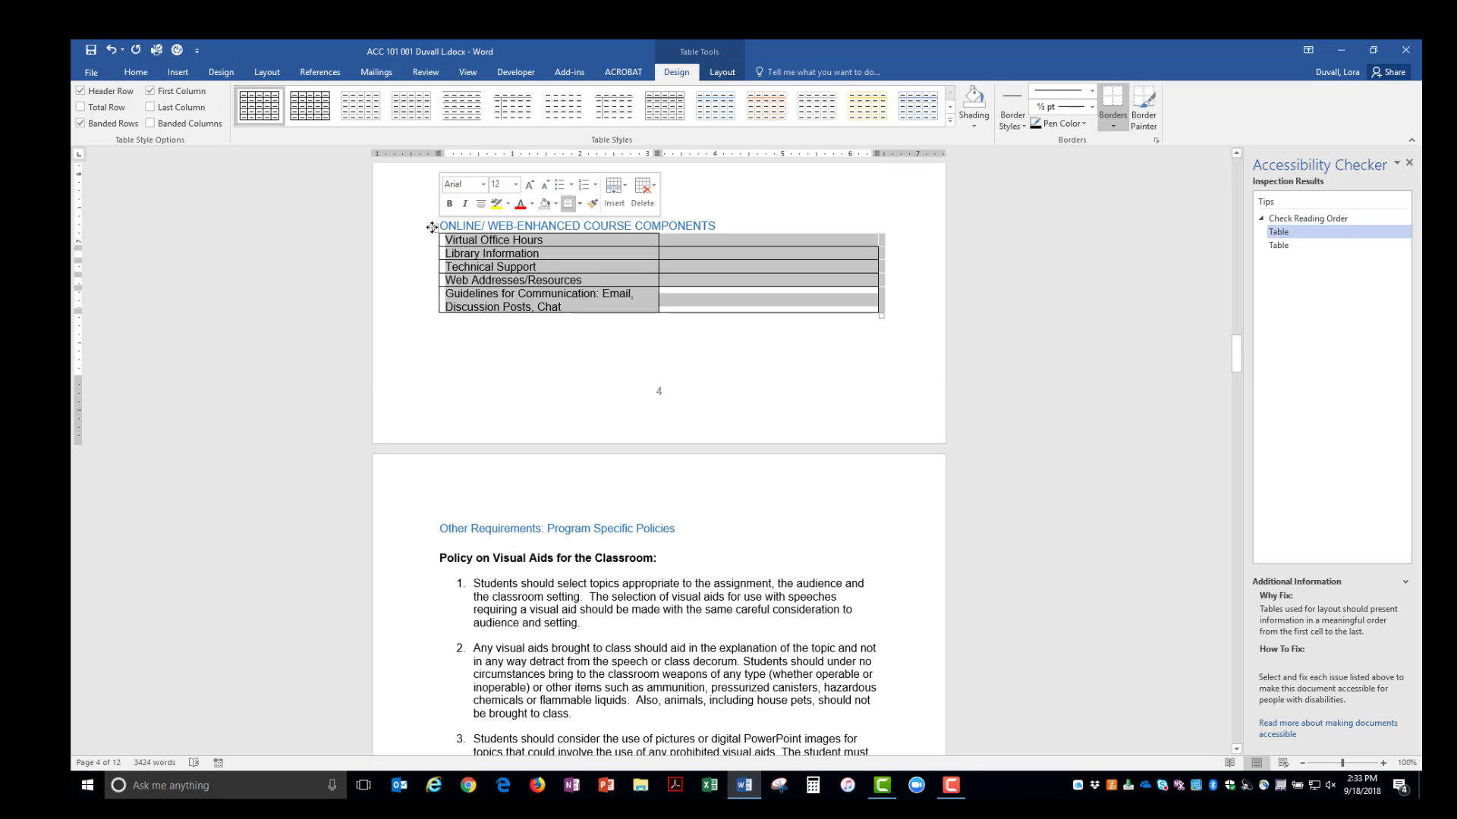
click(255, 113)
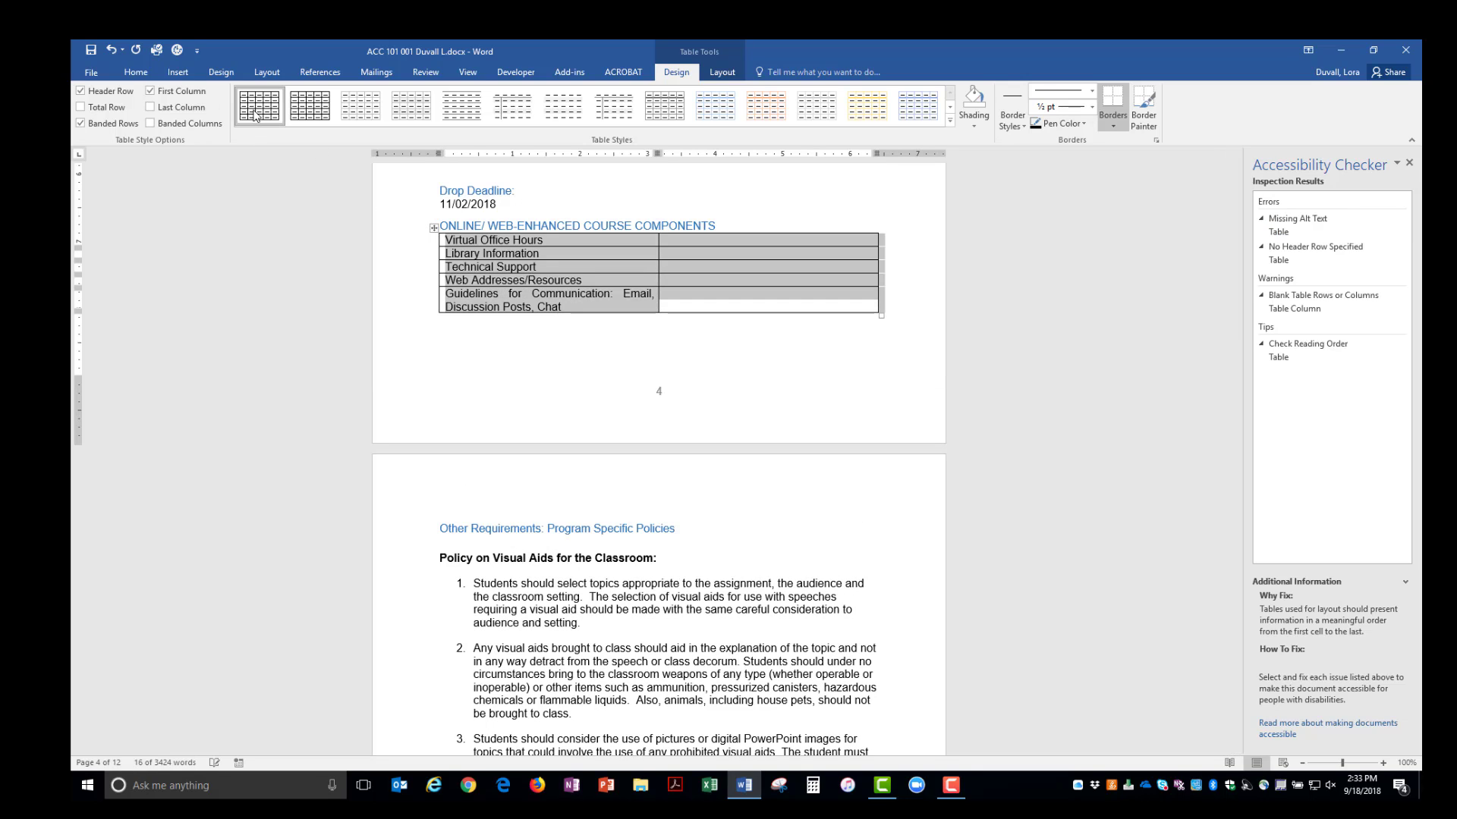
- Give the table alt text title and description 'Online/Web-Enhanced Course Components' and a repeating header row
right_click(680, 260)
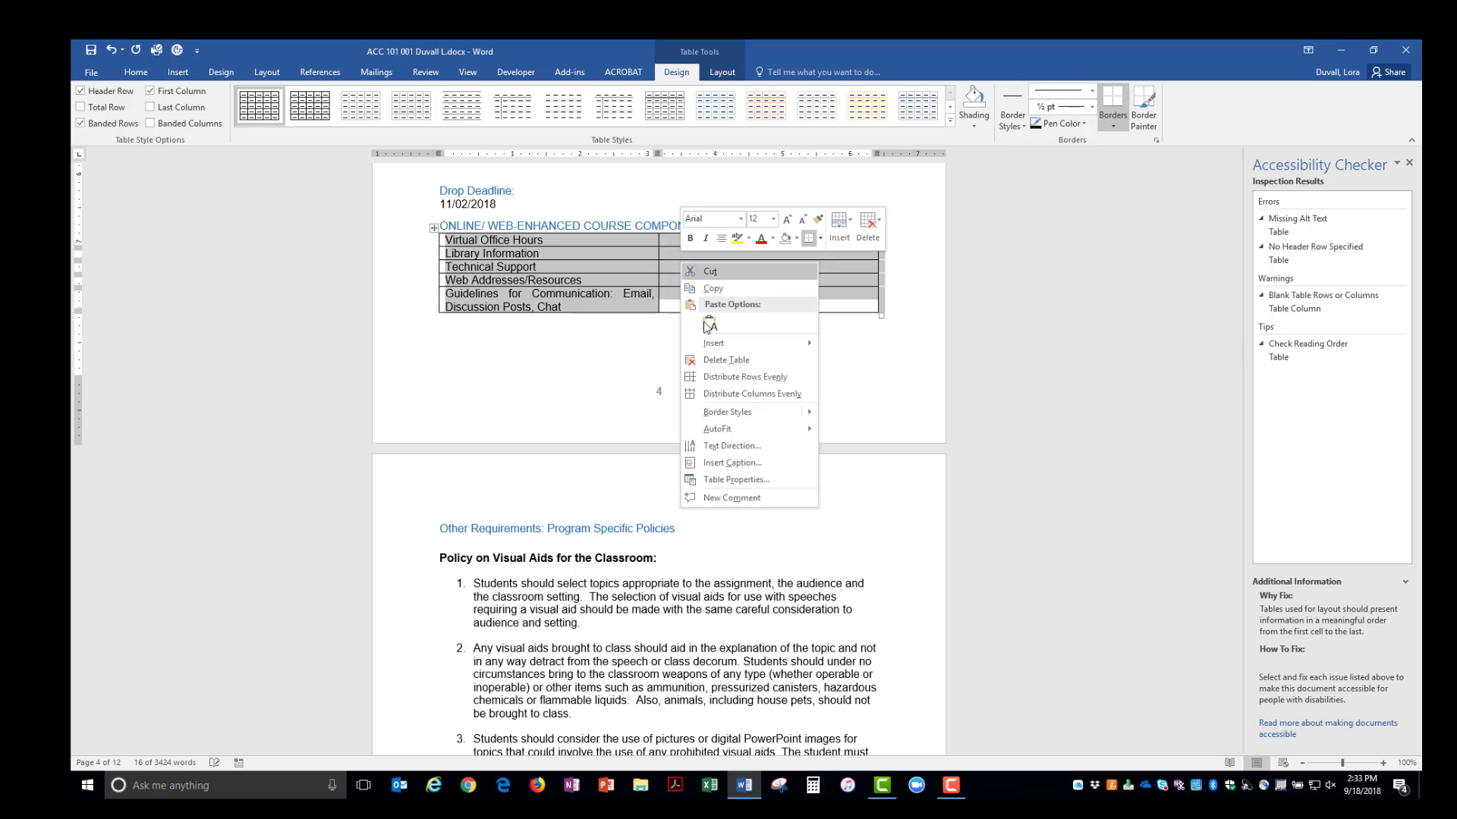
click(751, 480)
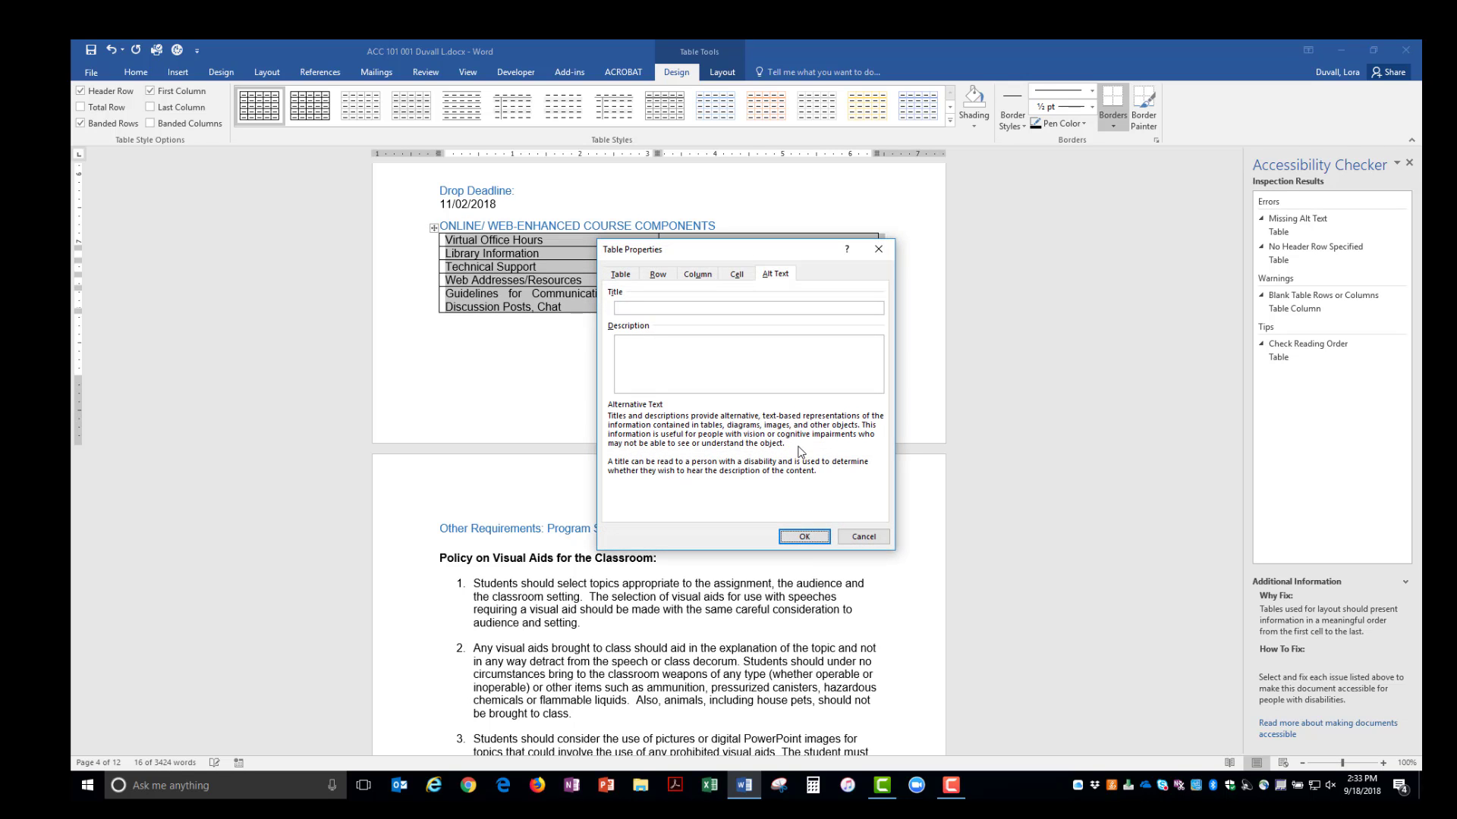
click(662, 307)
text(Online/Web-Enhanced Course Components)
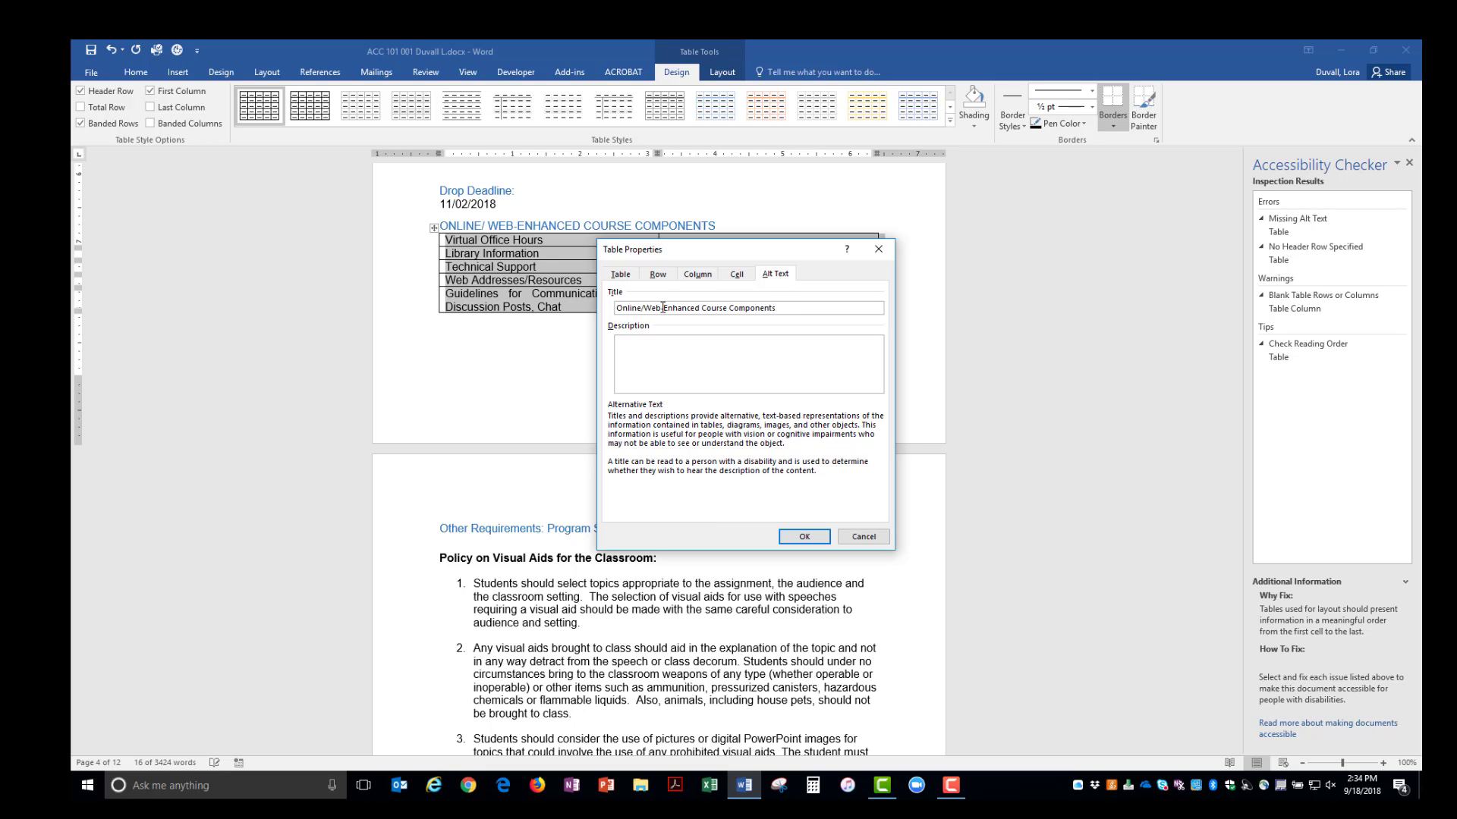
key(ctrl+a)
key(ctrl+c)
key(Tab)
key(ctrl+v)
click(659, 275)
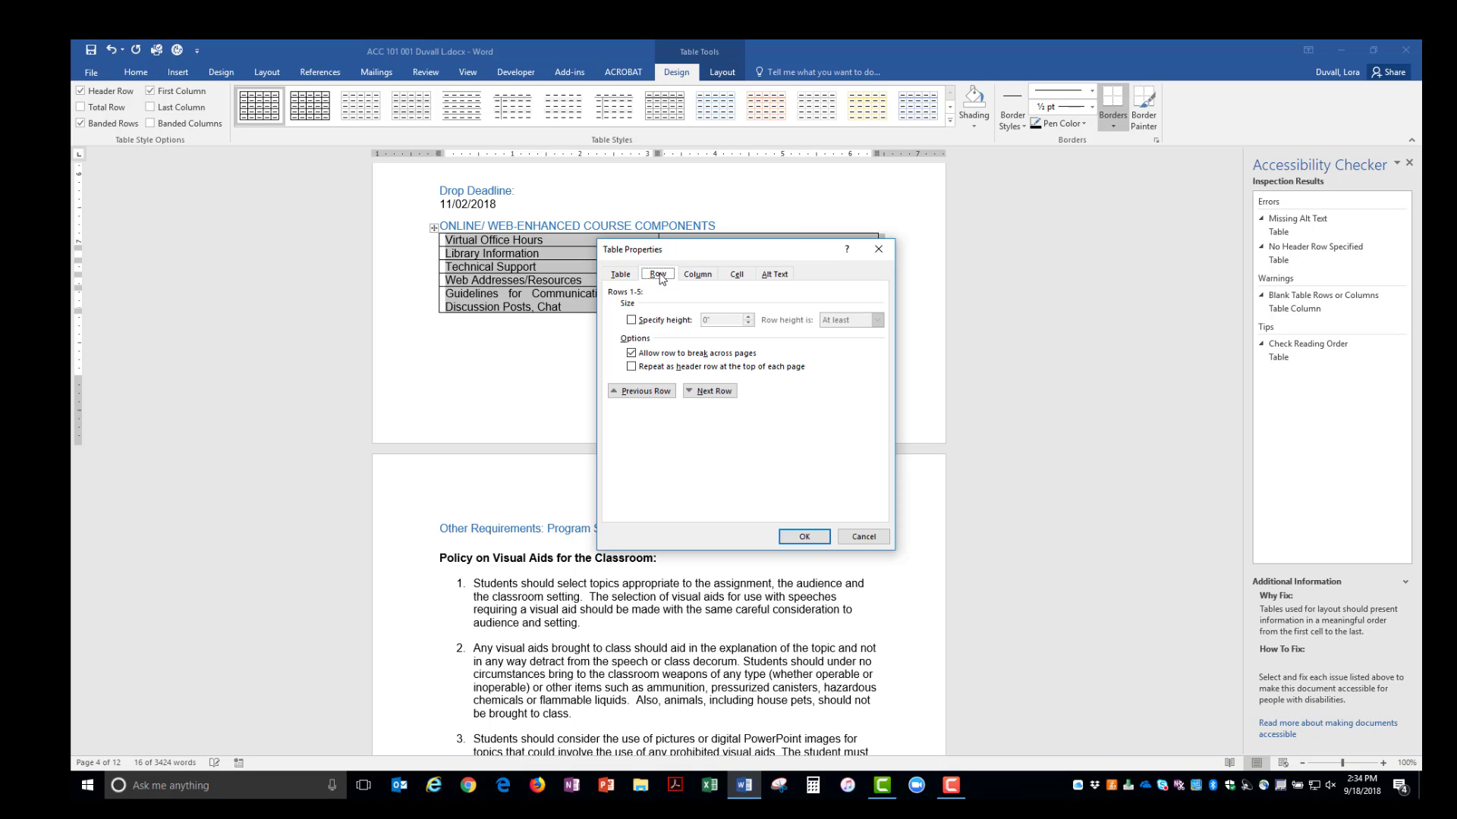
click(631, 367)
click(804, 537)
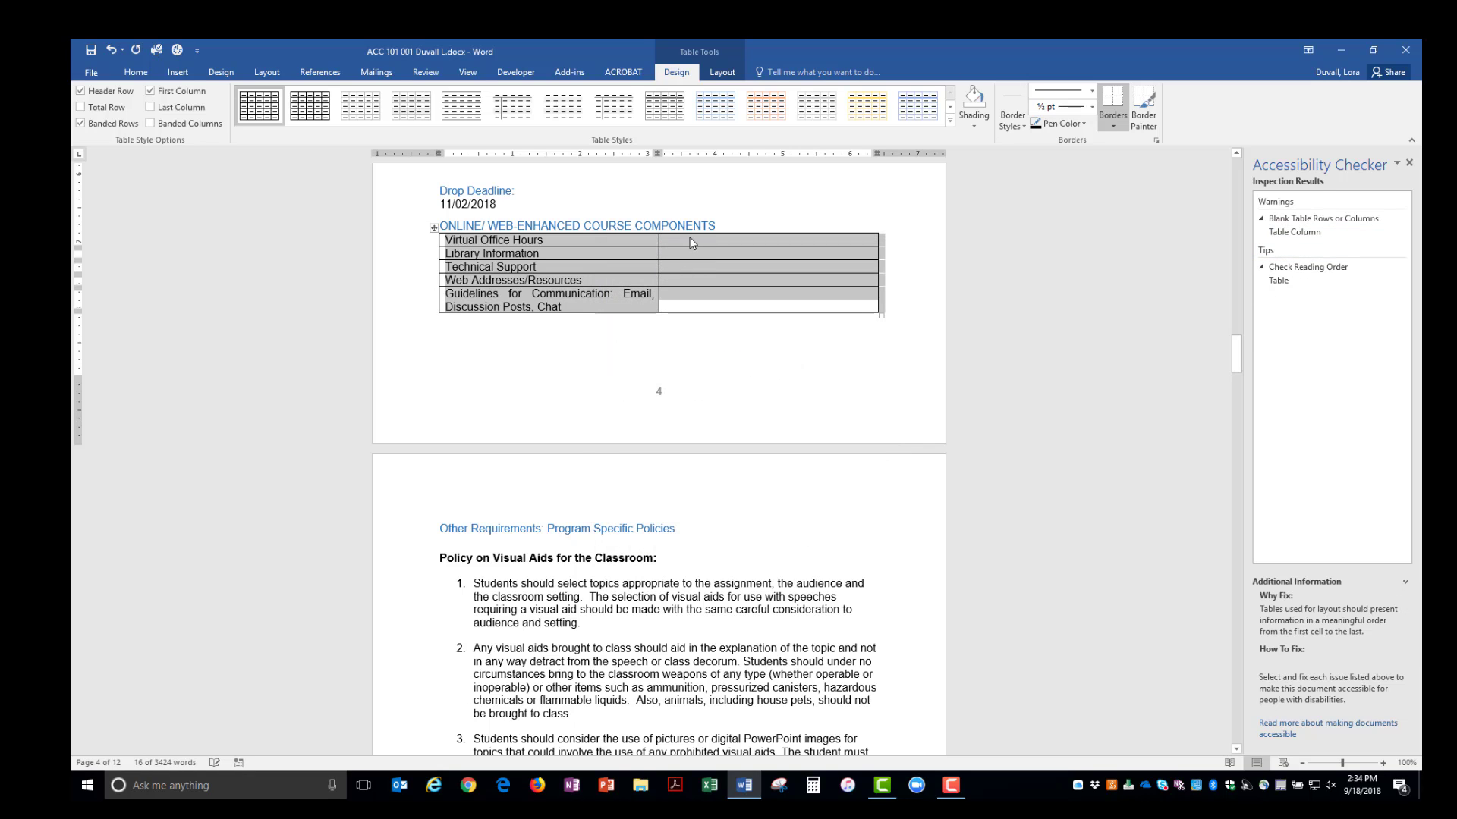
- Enter NA in all five empty value cells, then select the last table flagged by the checker
click(684, 241)
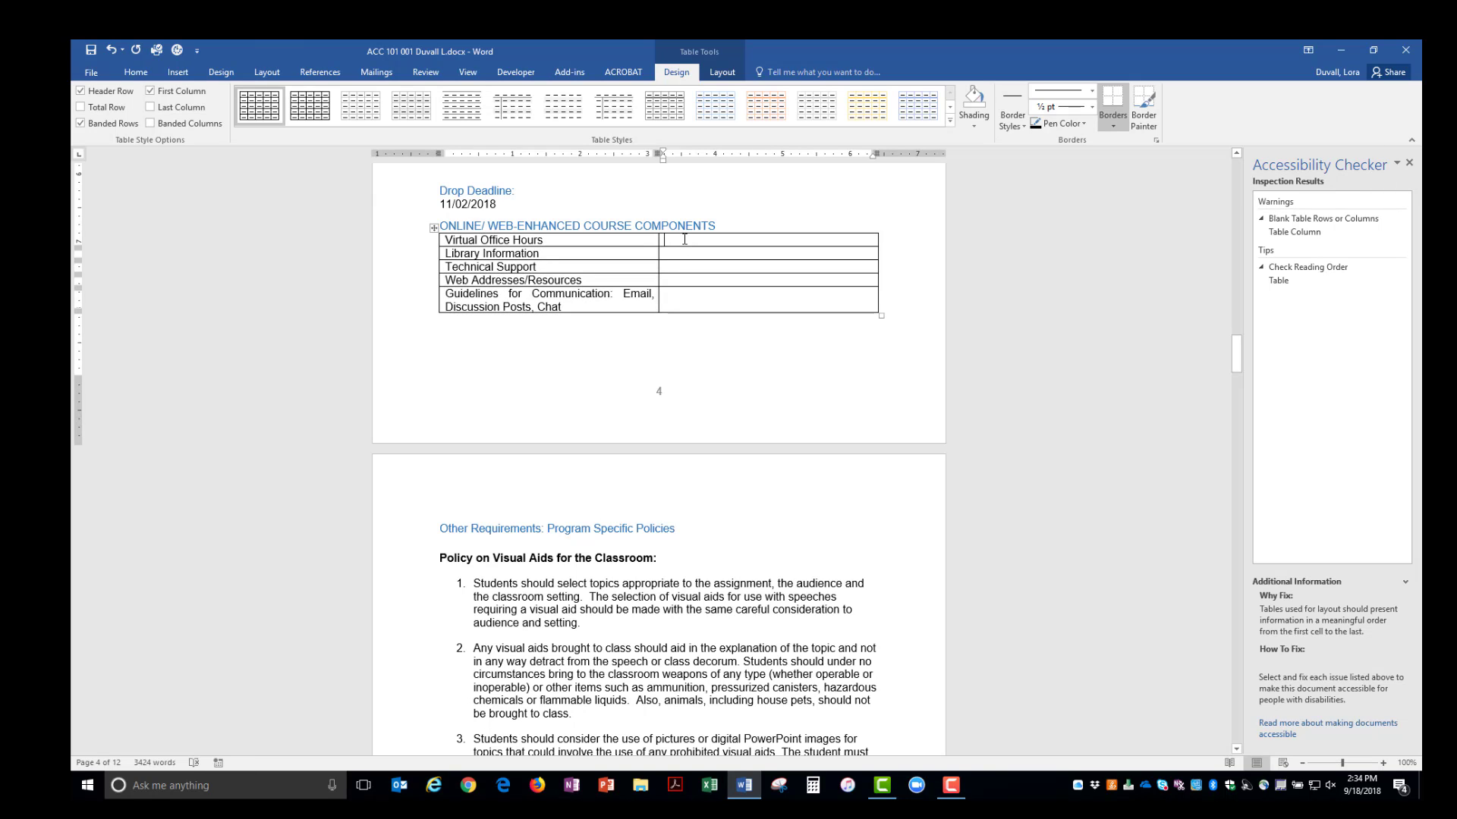
text(NA)
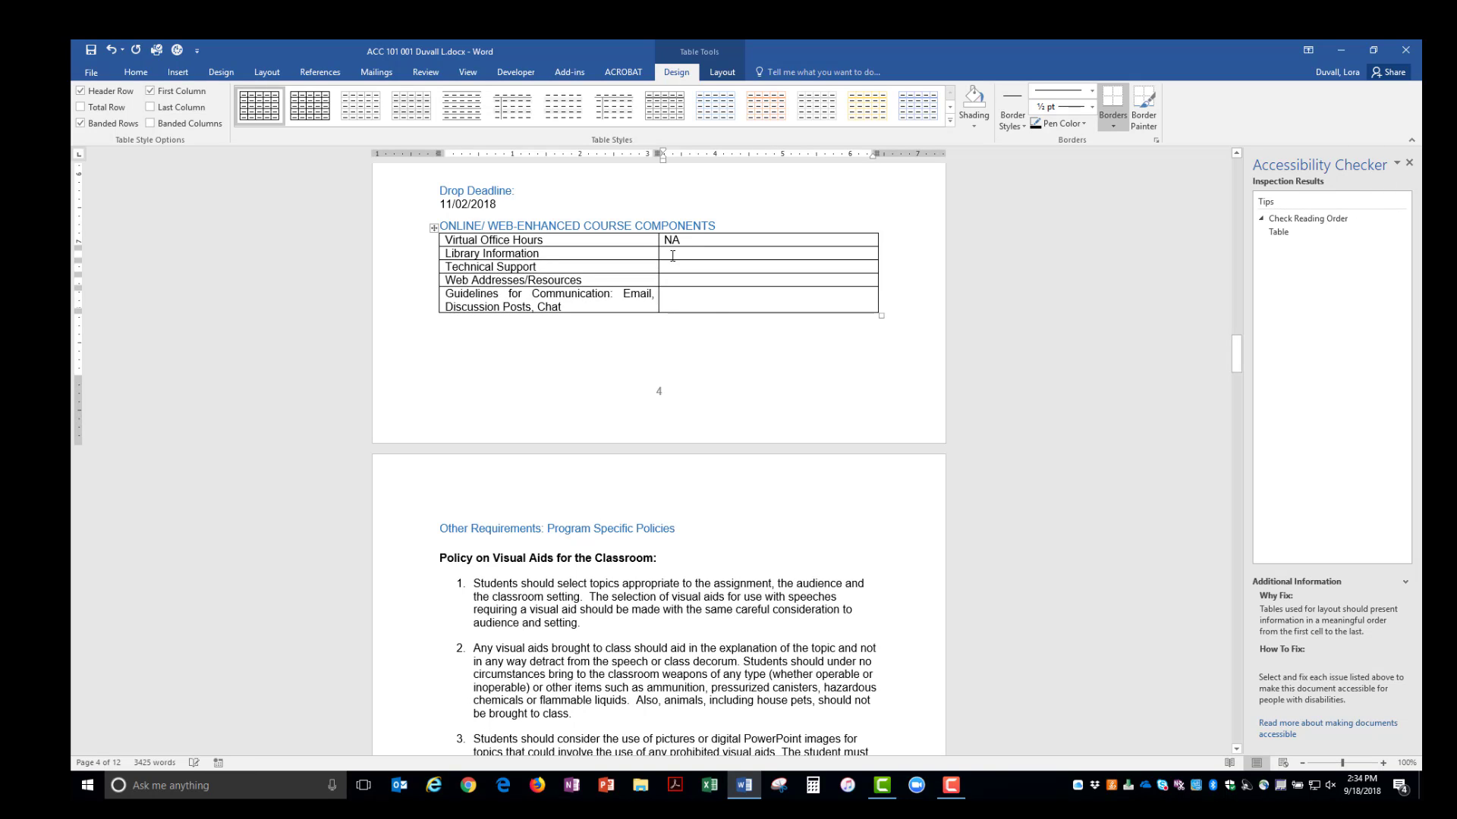
text(NA)
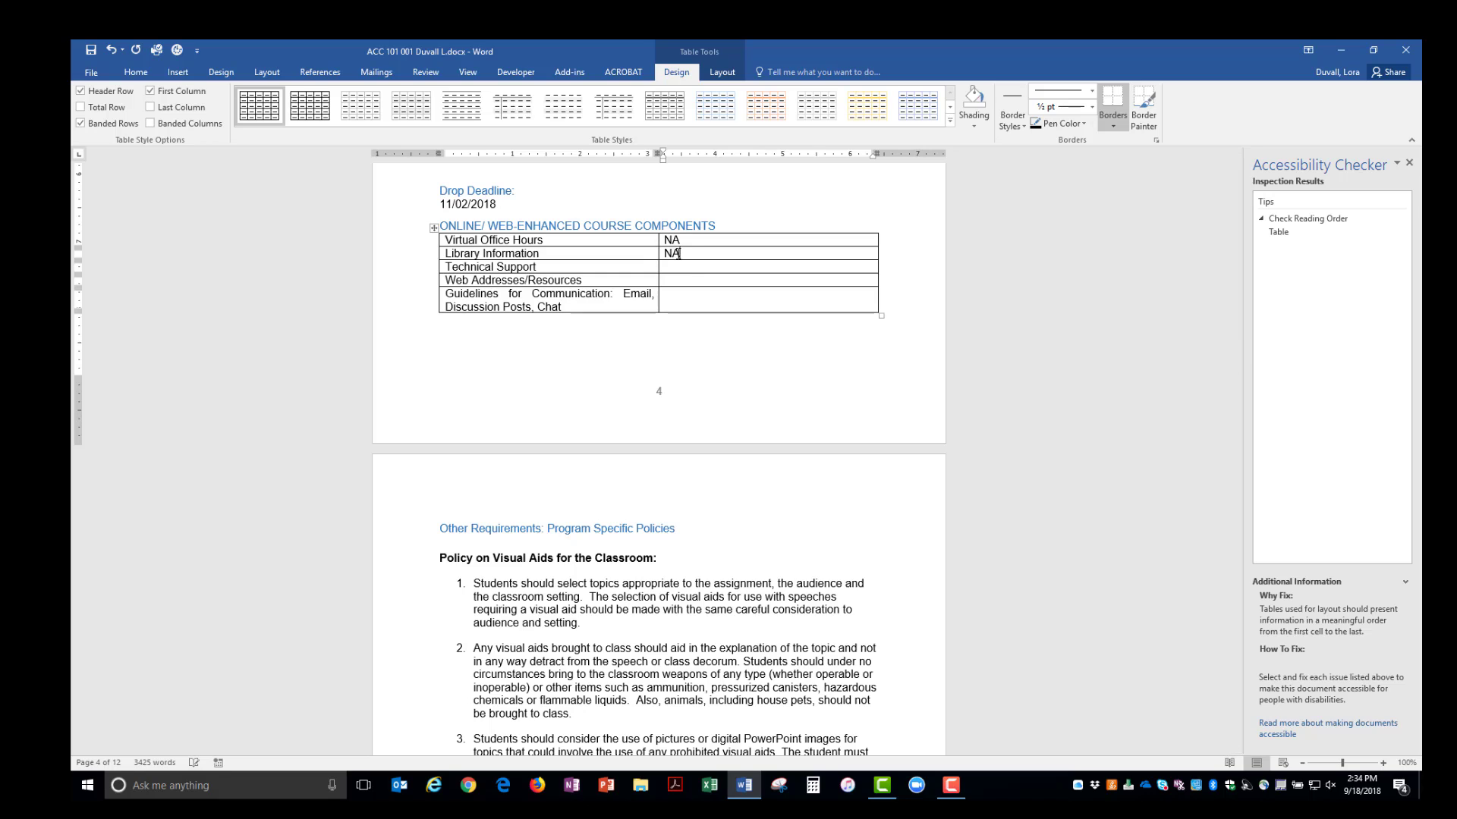
text(NA)
click(693, 280)
text(NA)
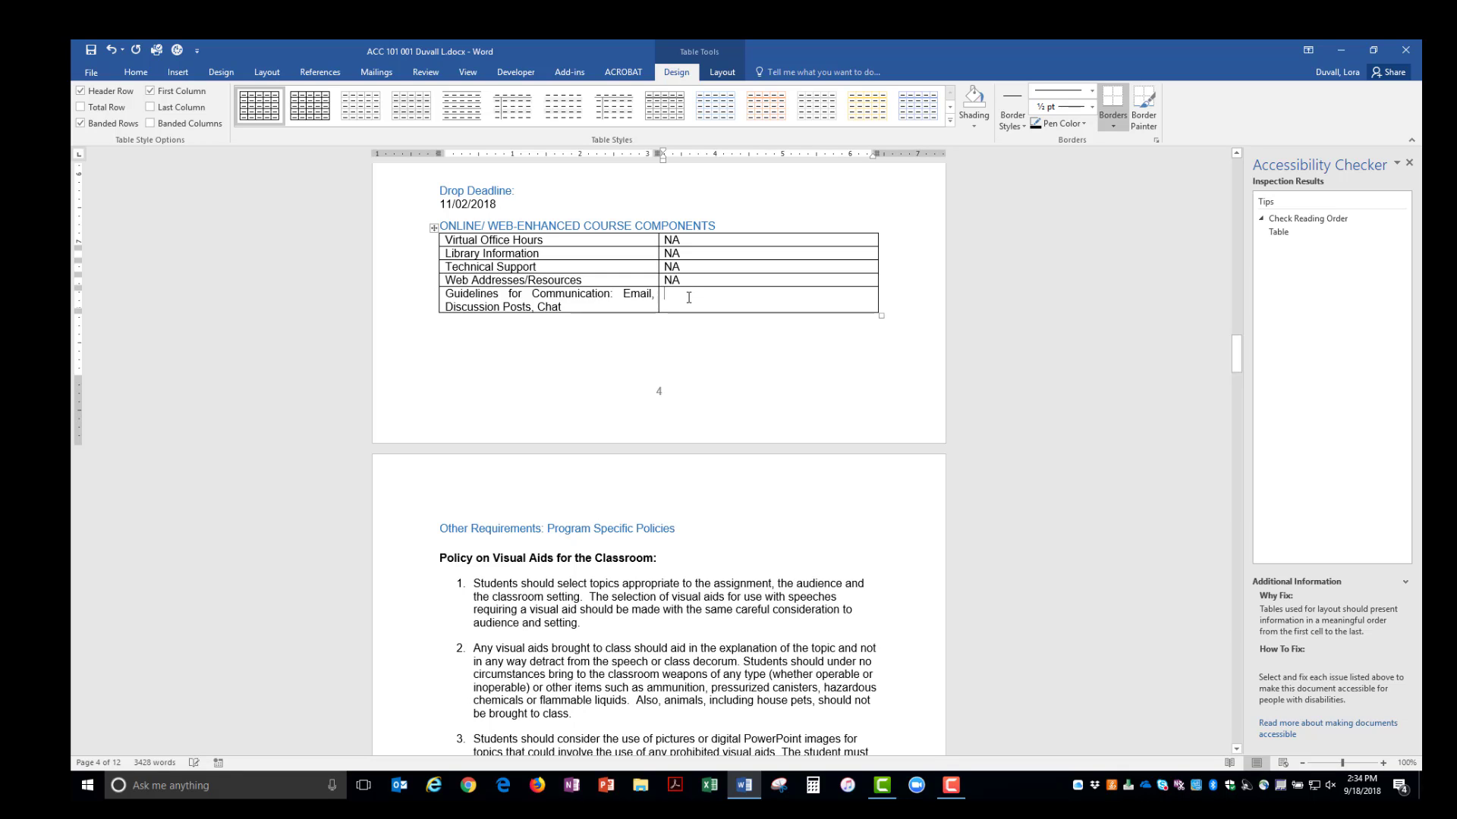
text(NA)
click(1290, 236)
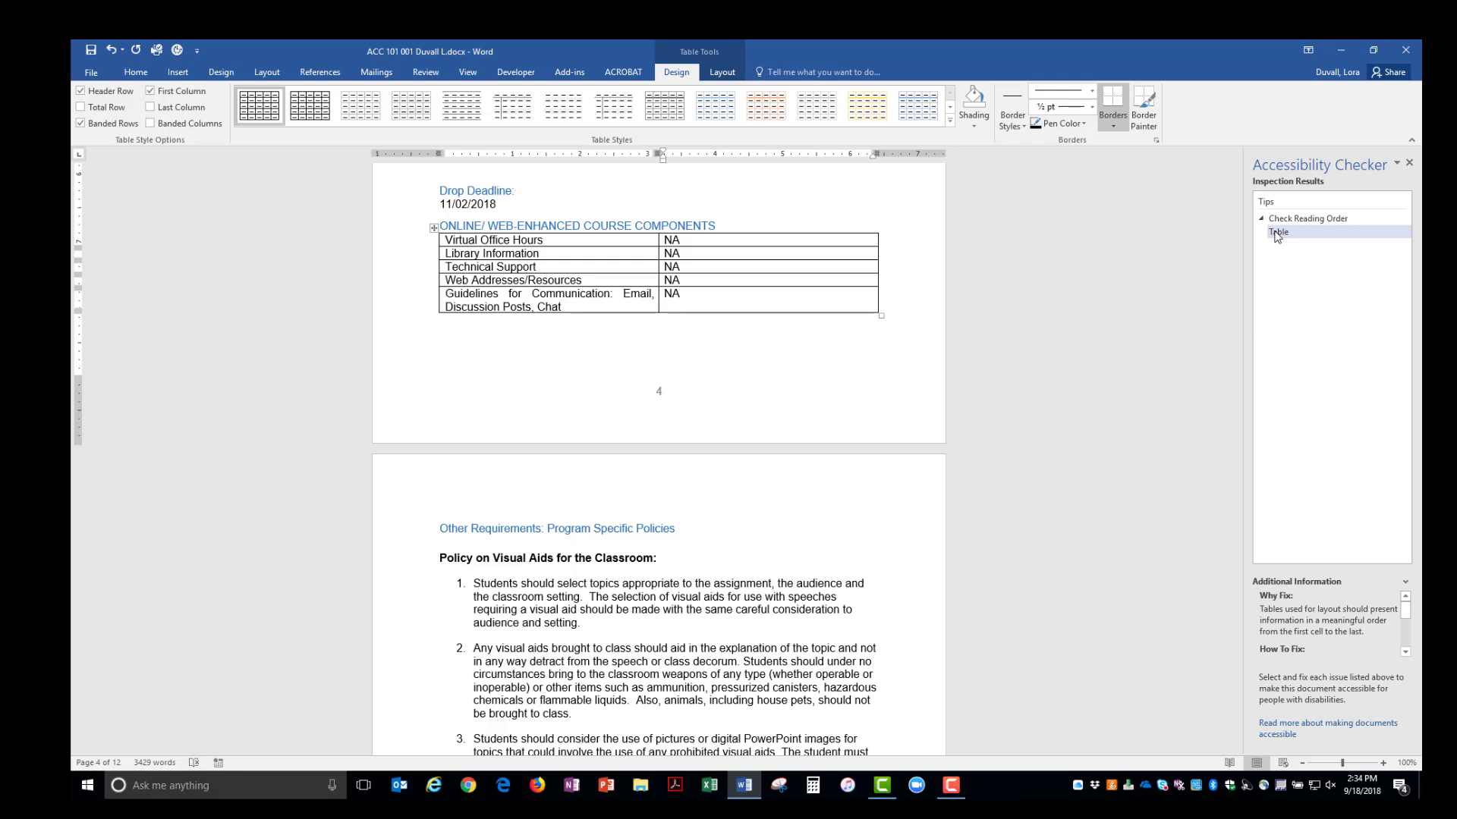
- Select the grade table on page 11 and apply the Table Grid style
click(1278, 234)
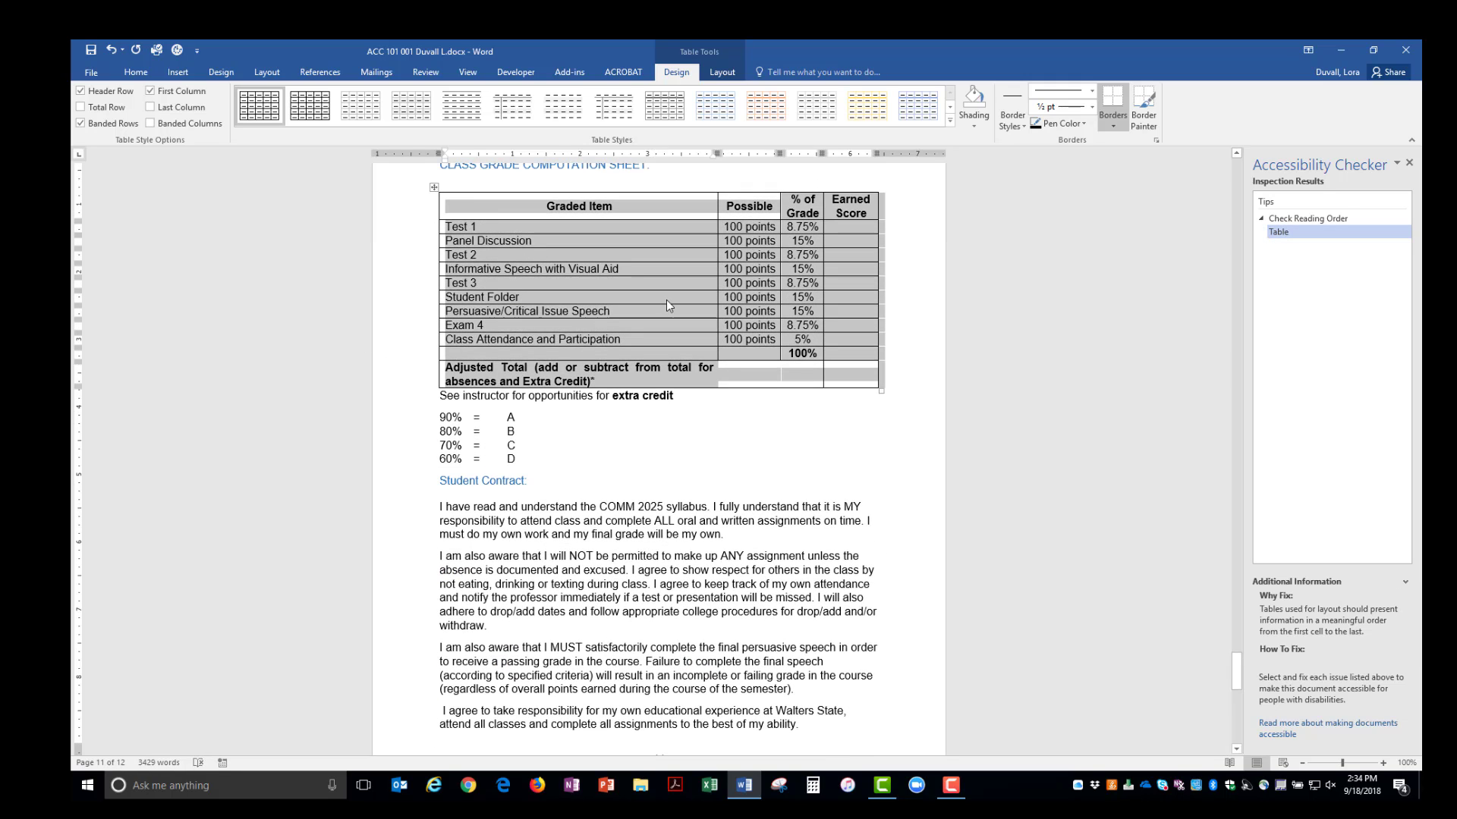
click(435, 188)
click(253, 115)
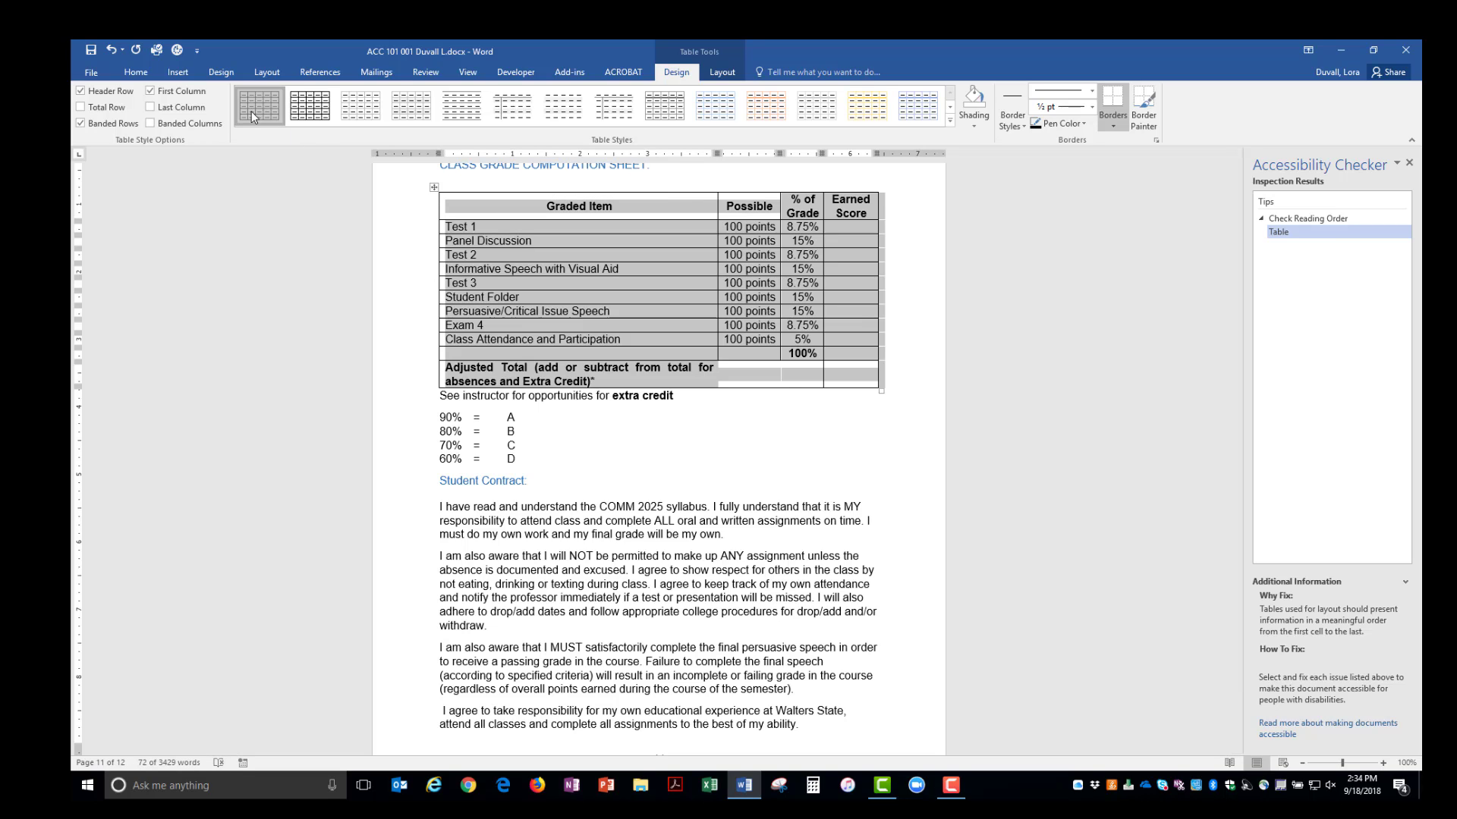
- Make the header row repeat and set alt text title and description to 'Class Grade Computation Sheet'
right_click(674, 293)
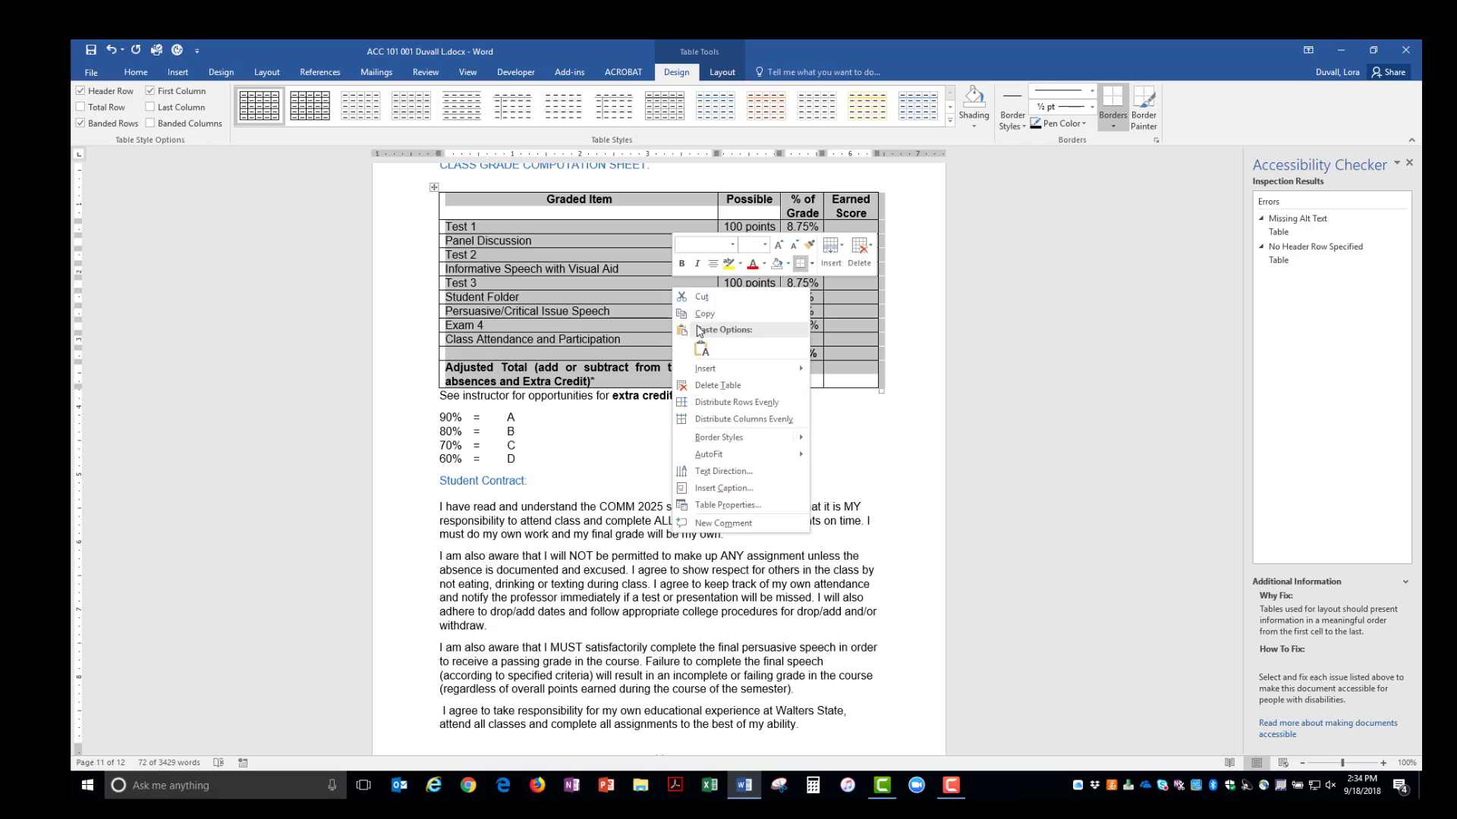
click(749, 504)
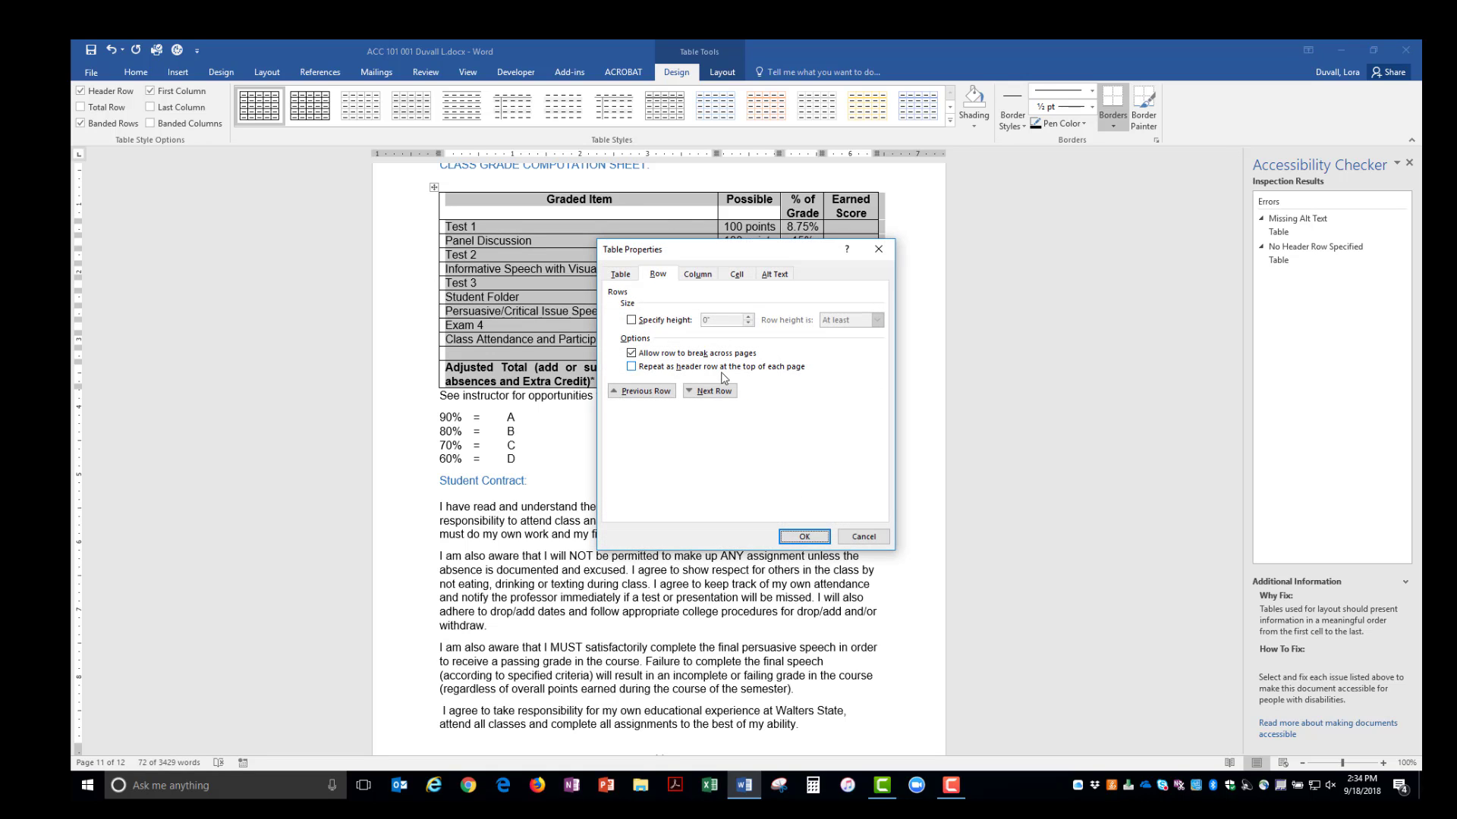
click(635, 367)
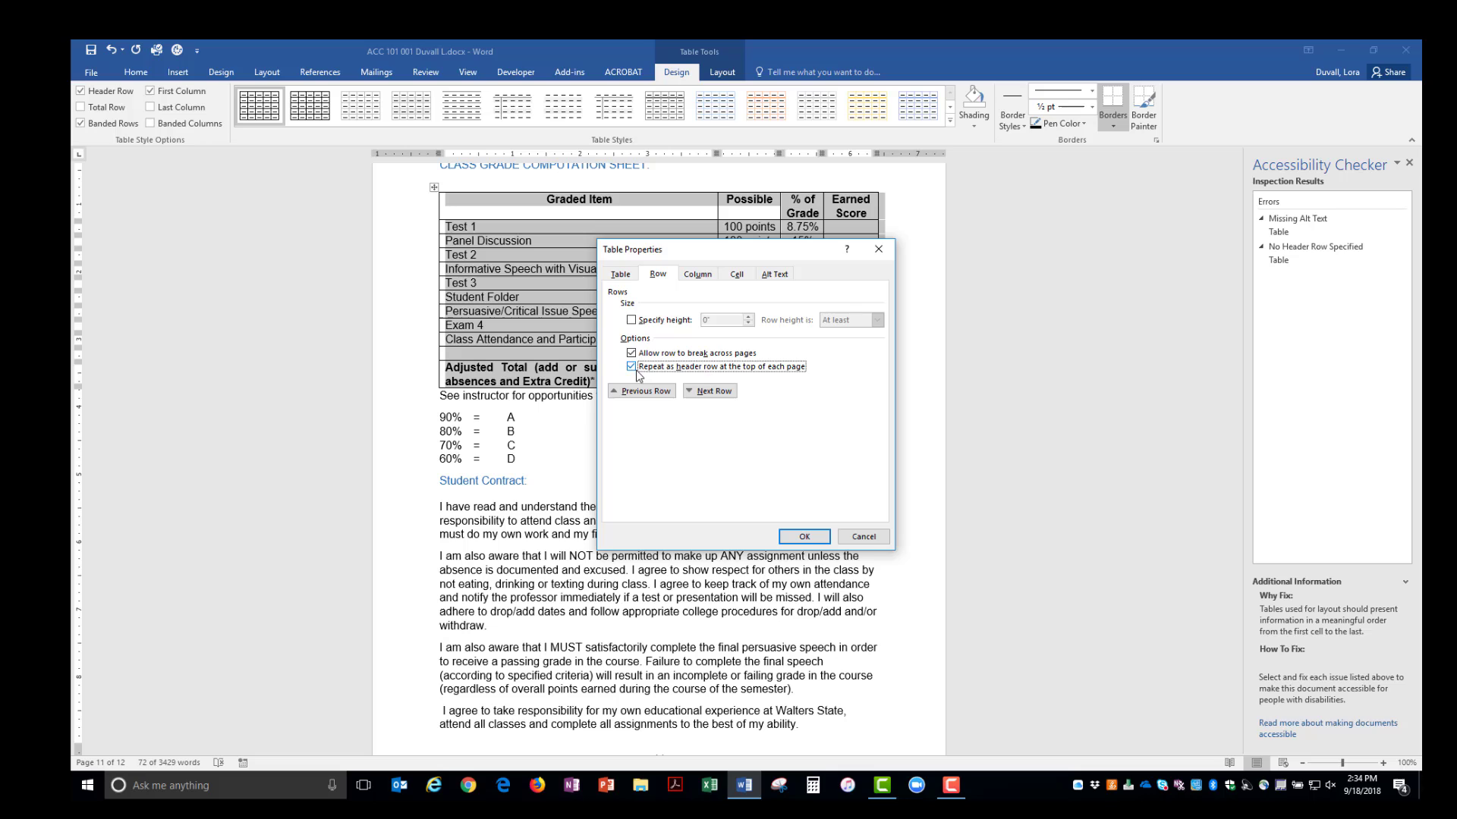
click(776, 275)
click(663, 310)
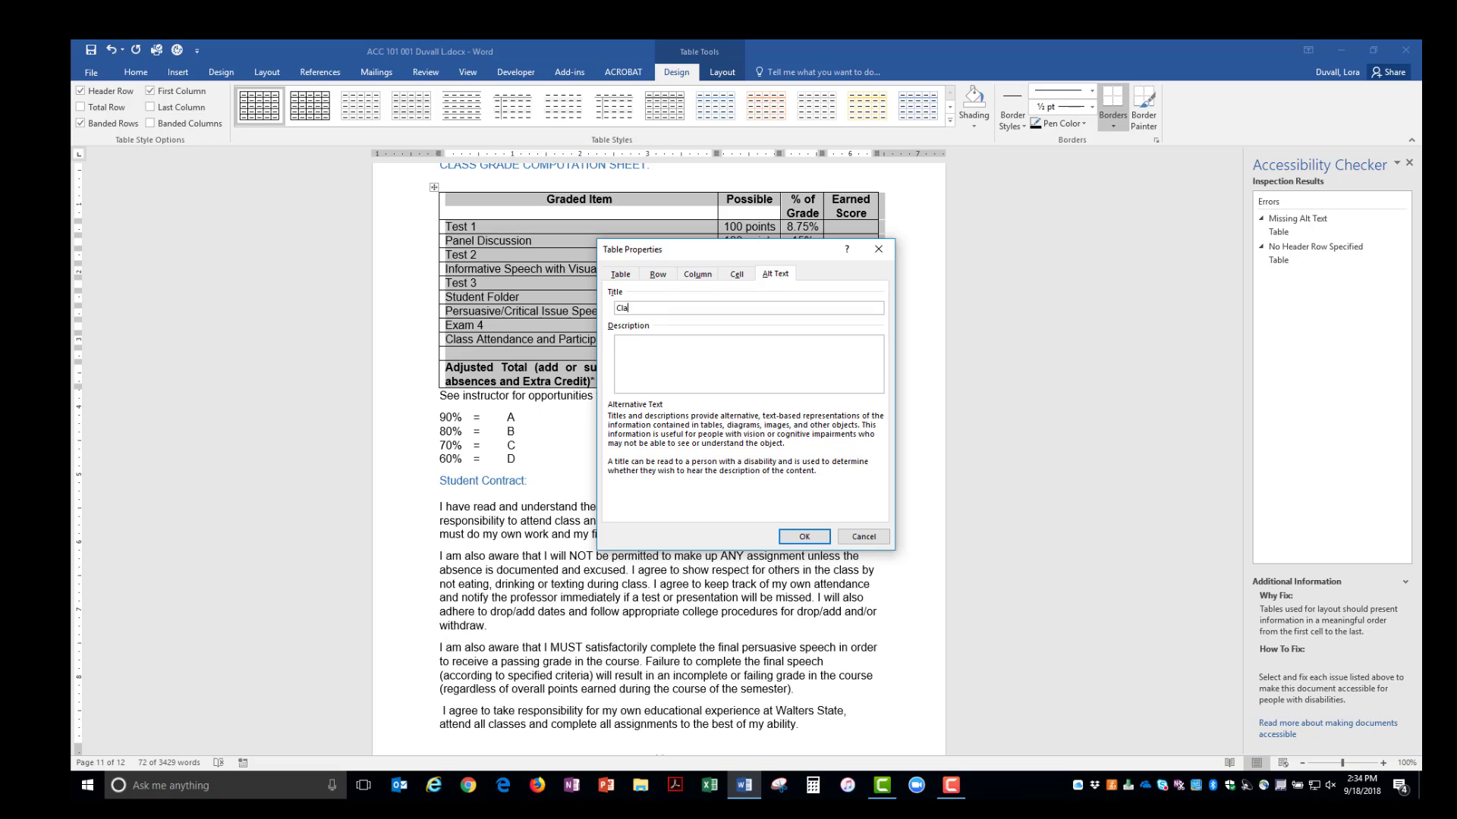
text(Class Grade Computation Sheet)
key(shift+Home)
key(ctrl+c)
key(Tab)
key(ctrl+v)
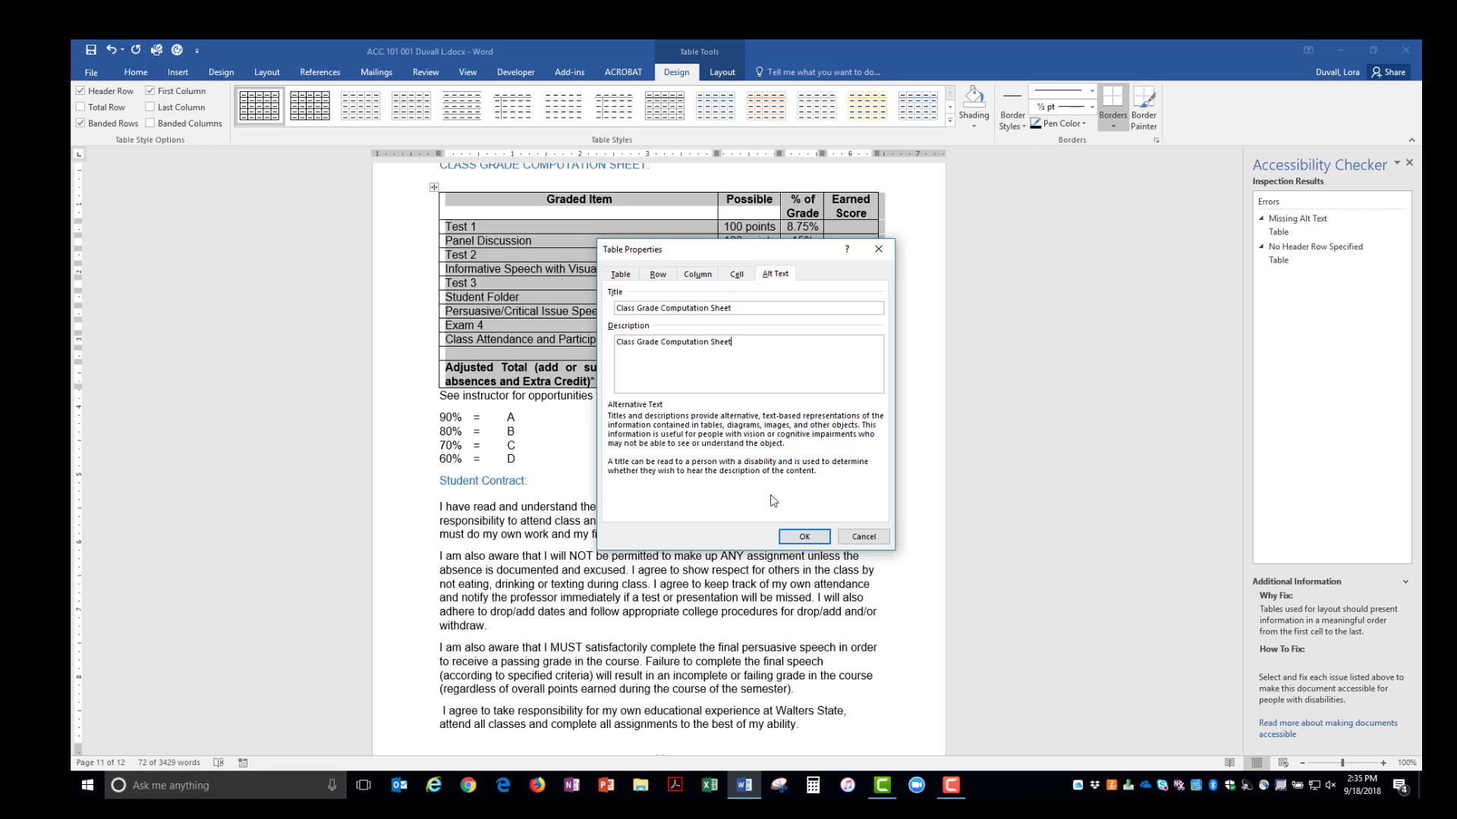
click(817, 538)
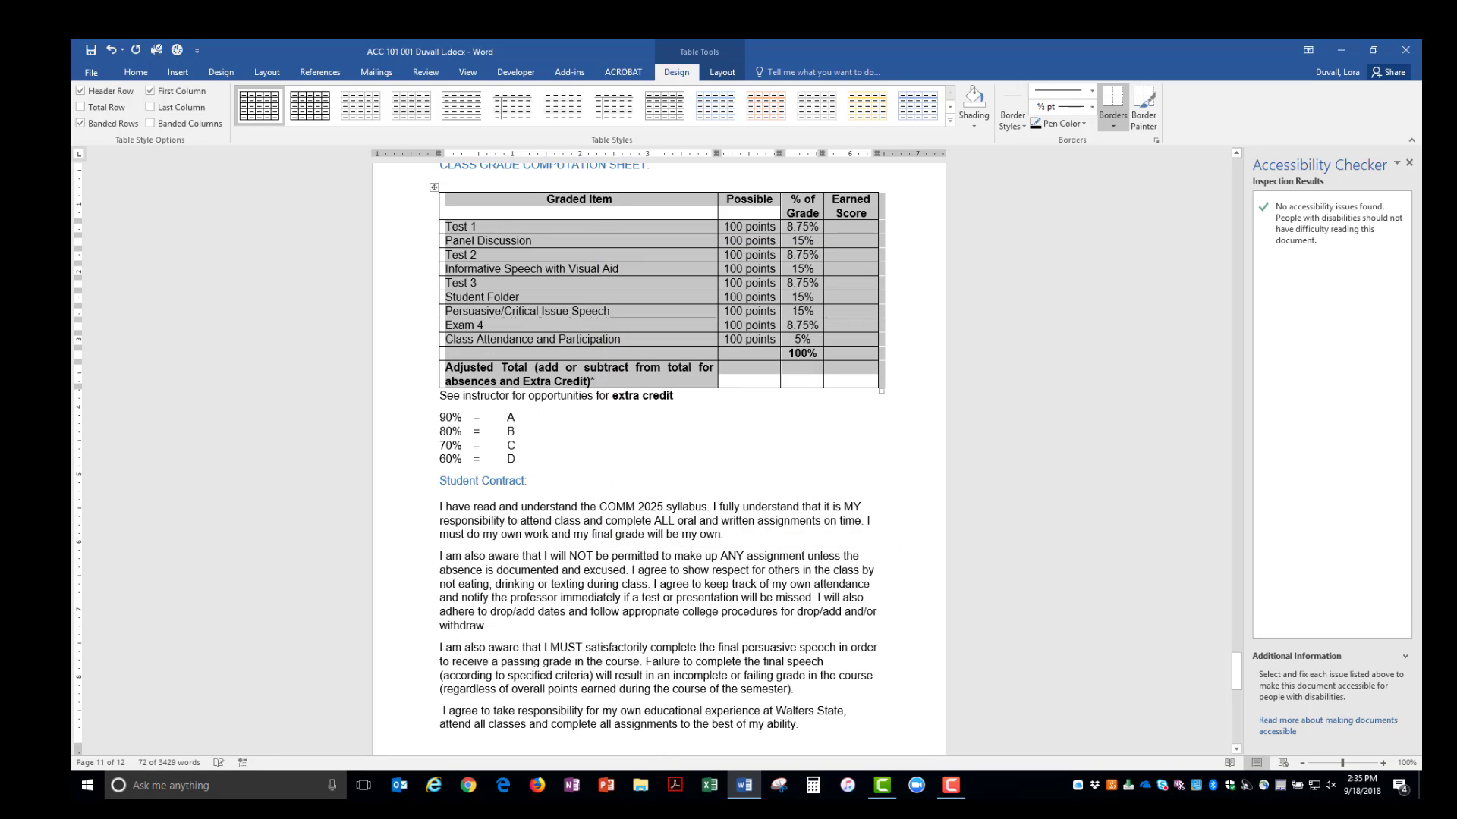